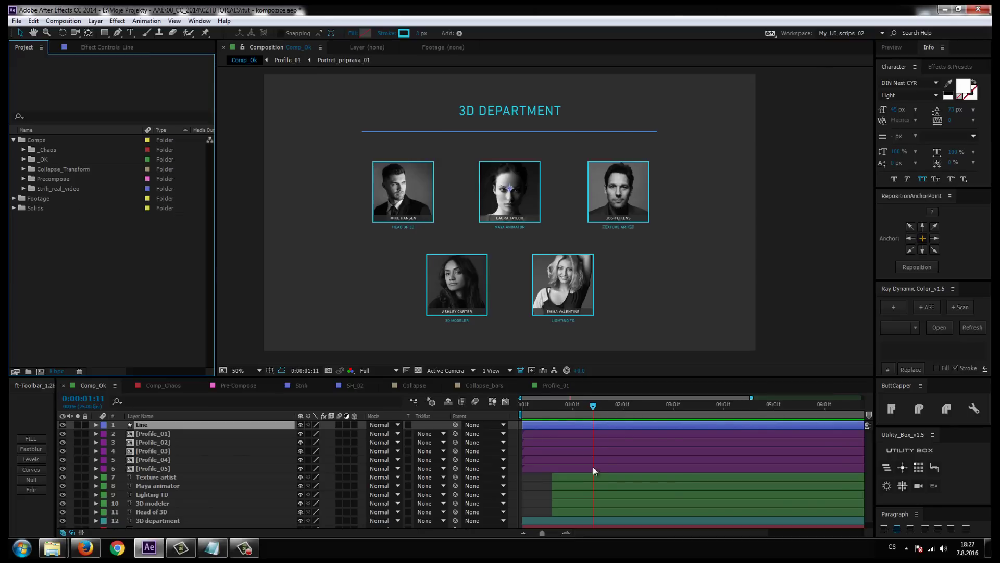
# - Scrub Comp_Ok to 0:00:01:23, then bring up the Comp_Chaos composition
pyautogui.moveTo(577, 409); pyautogui.dragTo(618, 409)
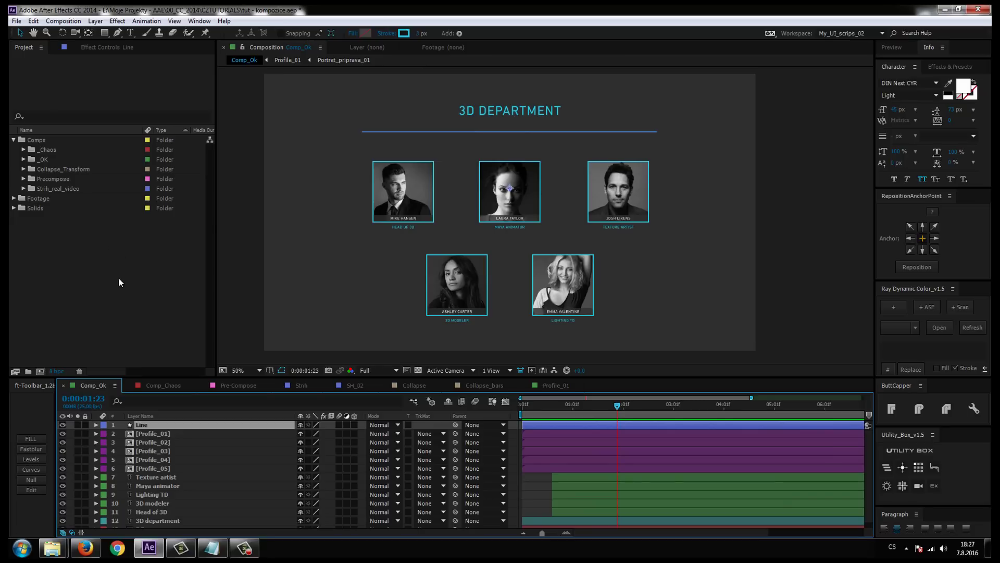
pyautogui.rightClick(61, 252)
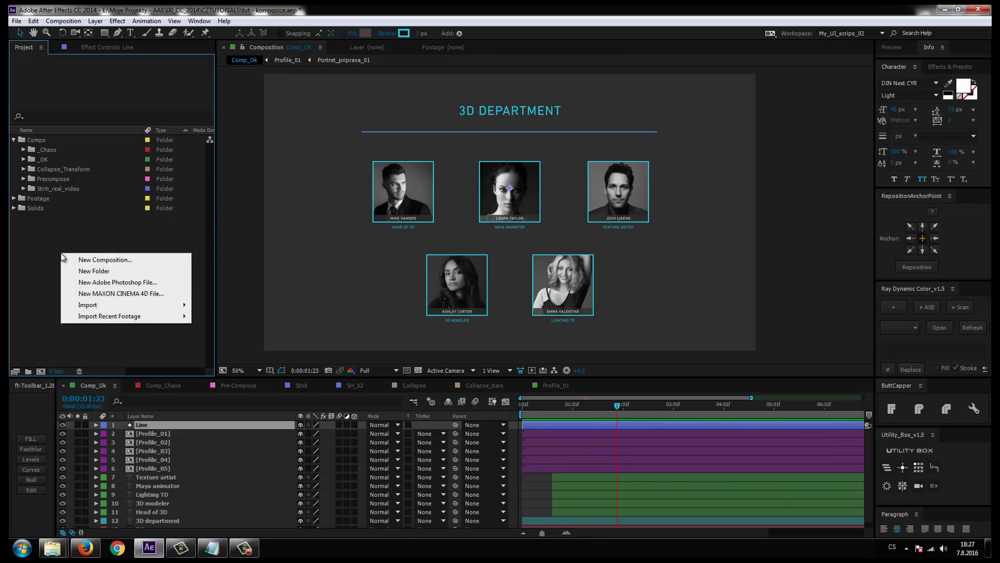
pyautogui.click(73, 239)
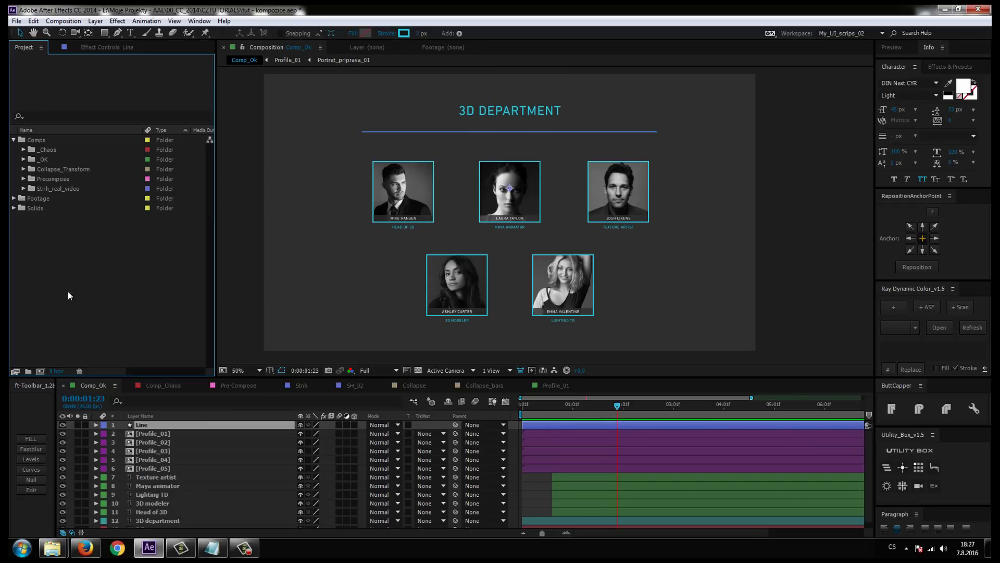
pyautogui.click(151, 386)
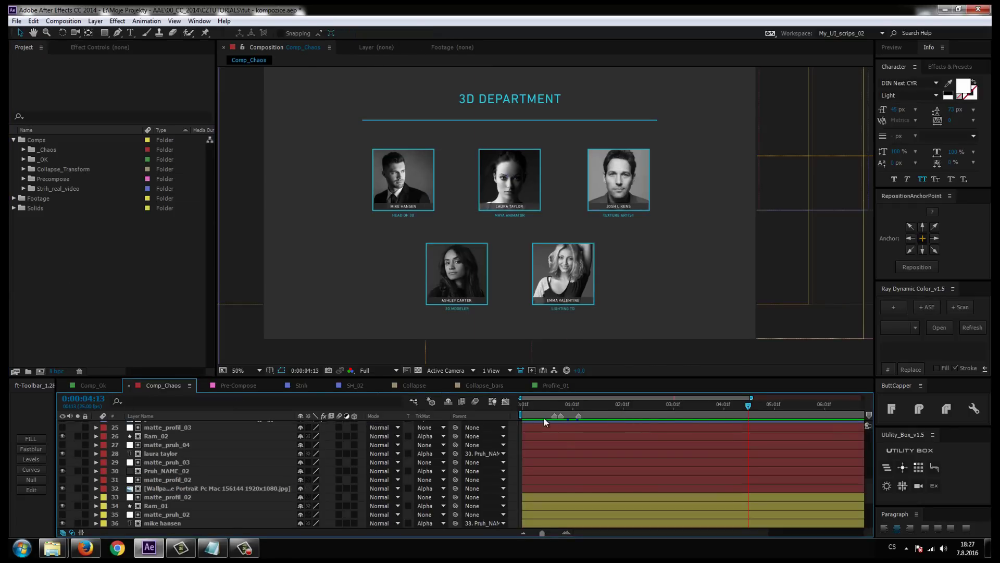
# - Scrub Comp_Chaos back to its intro frame, then return to Comp_Ok
pyautogui.moveTo(544, 417); pyautogui.dragTo(583, 429)
pyautogui.click(95, 385)
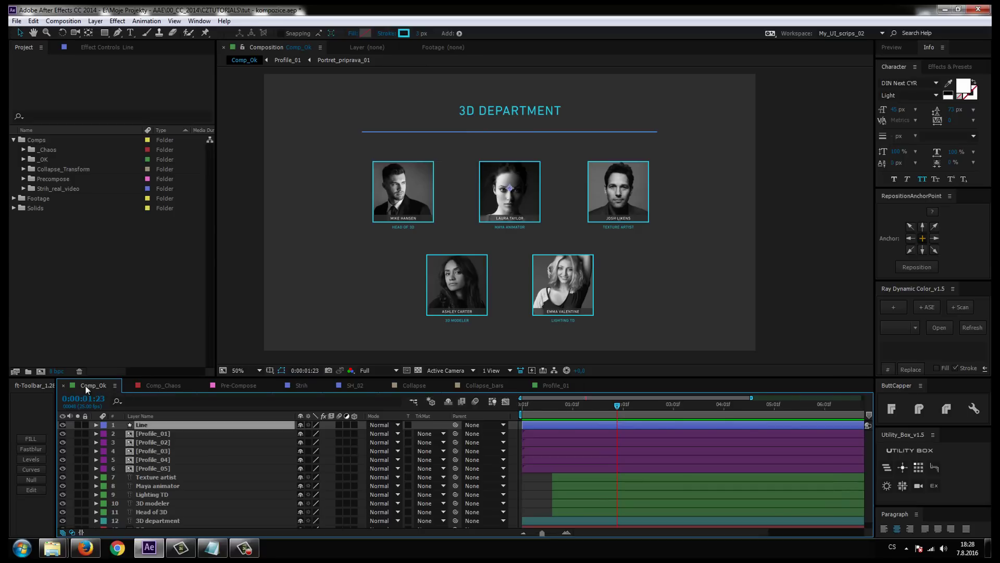
# - Scrub Comp_Ok, glance at Comp_Chaos, then enlarge the timeline until layer 13 BG shows
pyautogui.moveTo(582, 414)
pyautogui.mouseDown()
pyautogui.moveTo(597, 419)
pyautogui.moveTo(566, 421)
pyautogui.mouseUp()
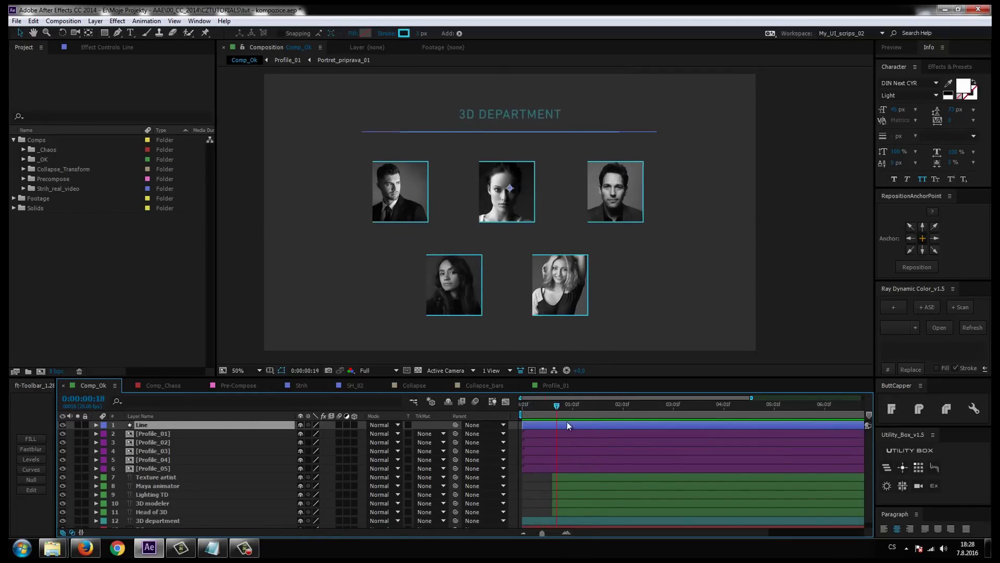
pyautogui.moveTo(554, 415)
pyautogui.mouseDown()
pyautogui.moveTo(534, 406)
pyautogui.moveTo(599, 406)
pyautogui.moveTo(518, 413)
pyautogui.moveTo(597, 409)
pyautogui.mouseUp()
pyautogui.click(154, 385)
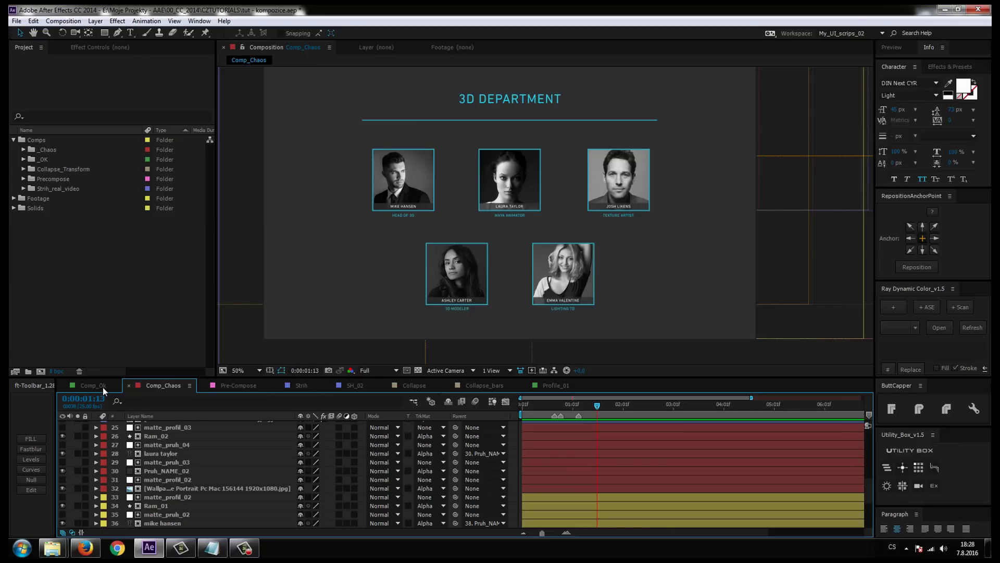
pyautogui.click(87, 386)
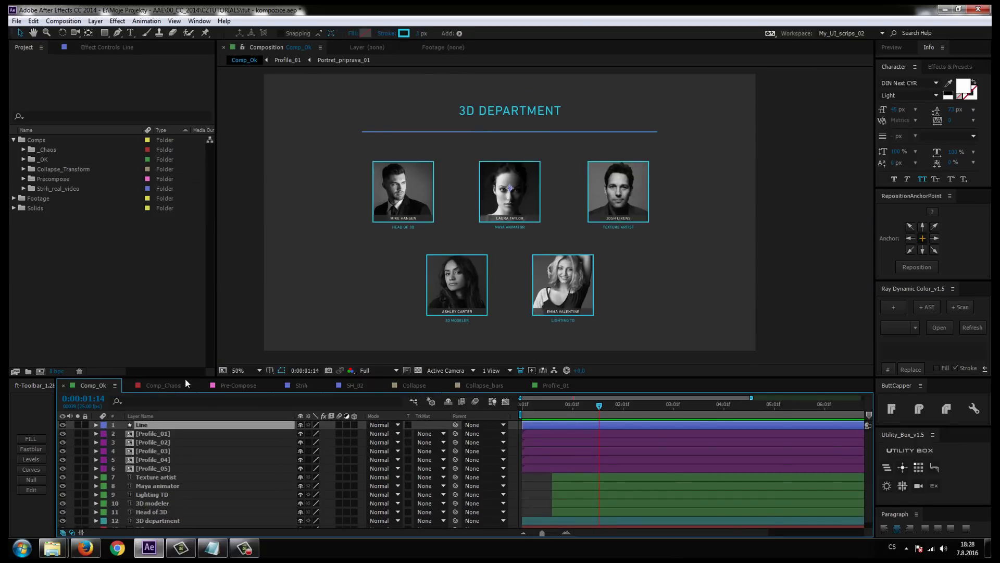
pyautogui.moveTo(185, 374); pyautogui.dragTo(183, 353)
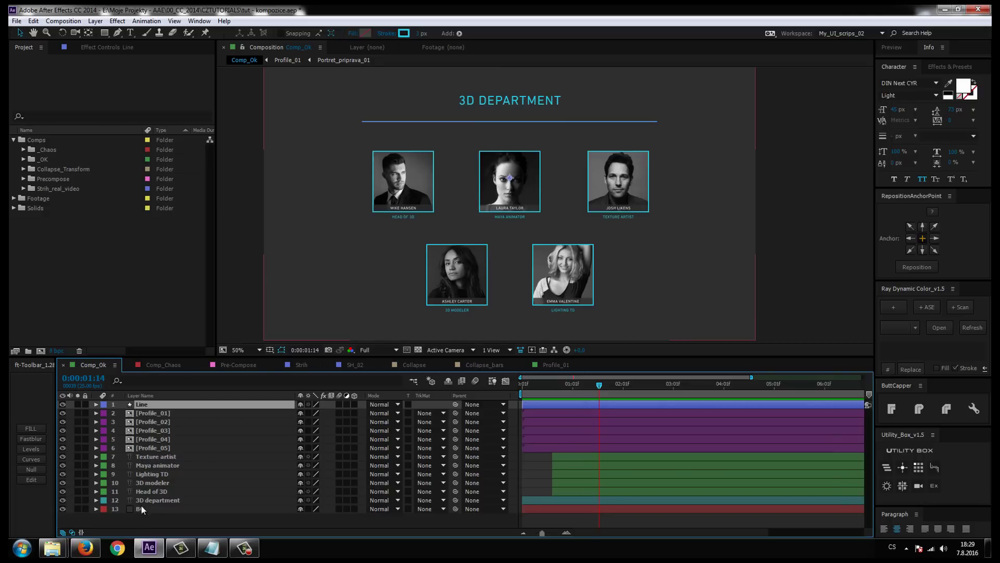
# - Open Comp_Chaos and scroll through its long list of matte and frame layers
pyautogui.click(153, 365)
pyautogui.scroll(-2, 145, 437)
pyautogui.scroll(-2, 149, 432)
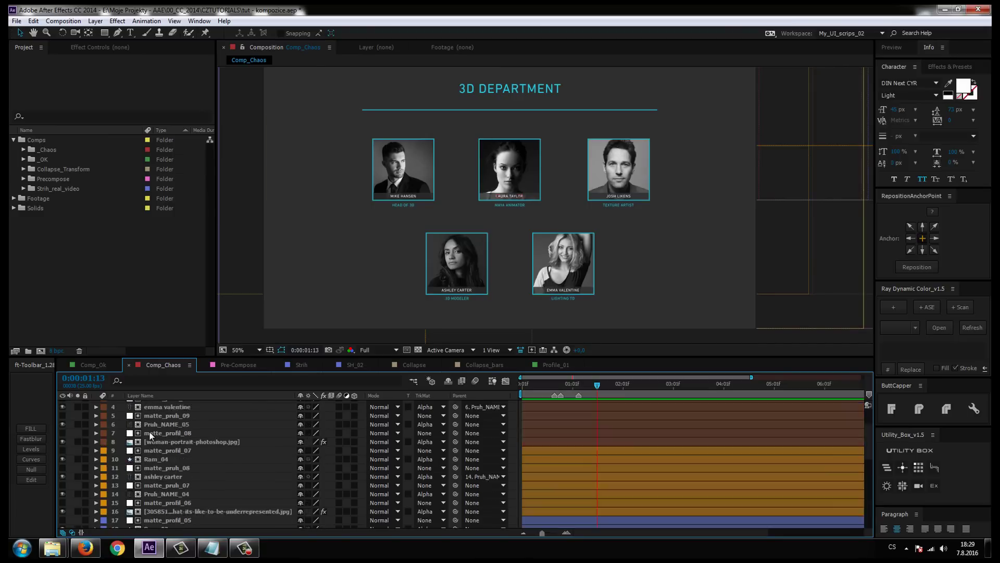
pyautogui.scroll(2, 149, 433)
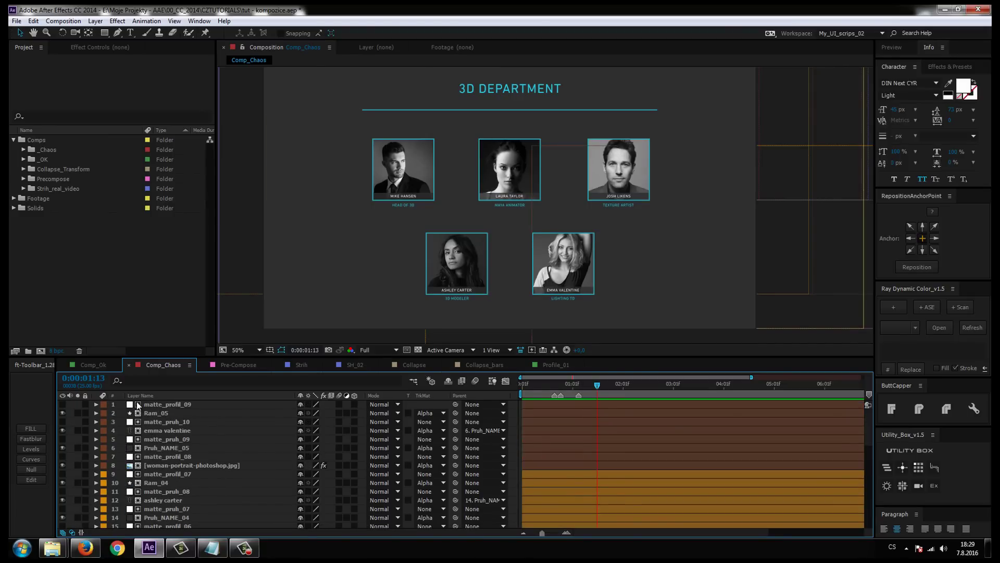
pyautogui.scroll(-3, 141, 432)
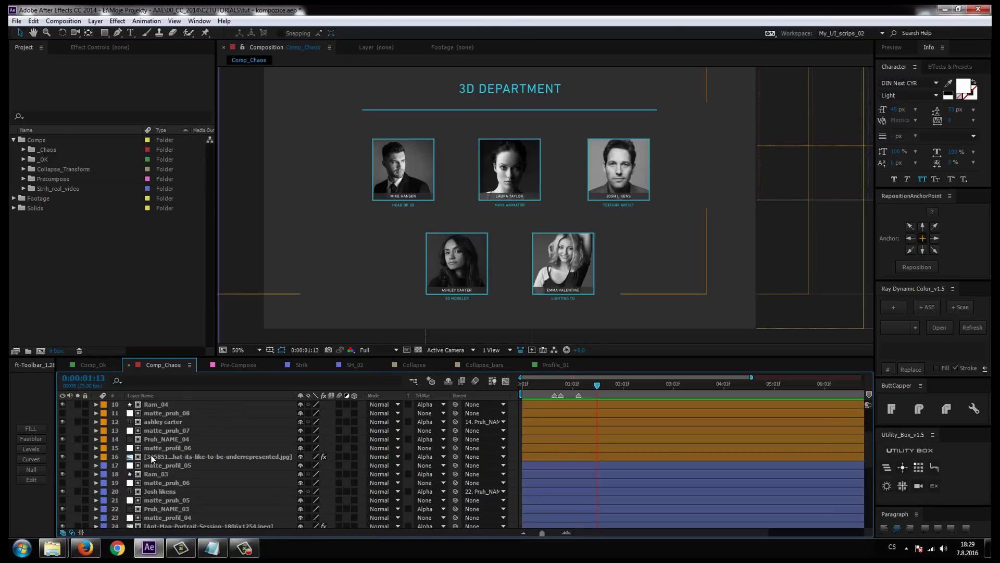
pyautogui.scroll(-2, 156, 459)
pyautogui.scroll(-2, 171, 464)
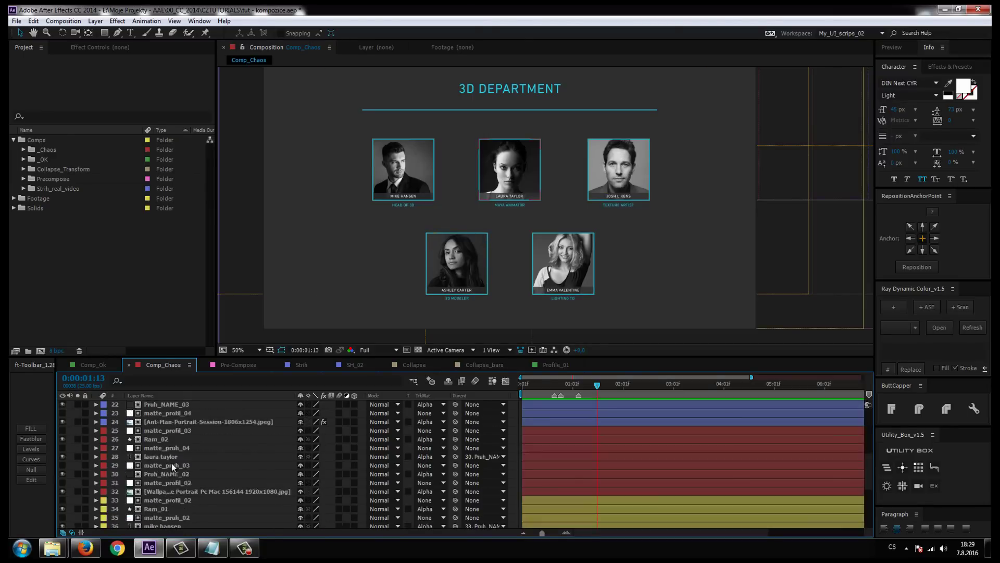
pyautogui.scroll(-2, 170, 469)
pyautogui.scroll(-2, 170, 489)
pyautogui.scroll(4, 165, 492)
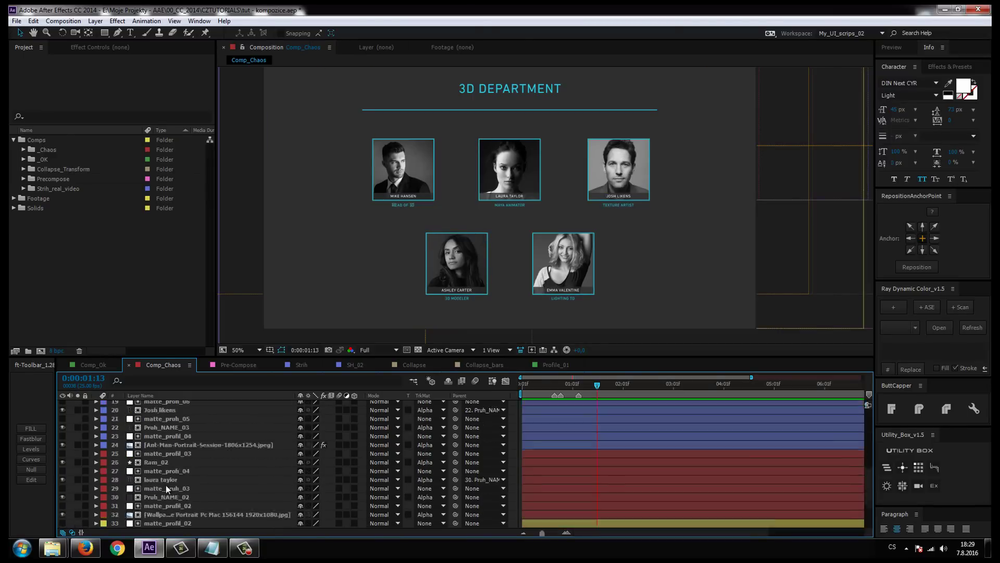
pyautogui.scroll(3, 164, 474)
pyautogui.scroll(3, 162, 467)
pyautogui.scroll(-8, 161, 468)
pyautogui.scroll(-2, 152, 524)
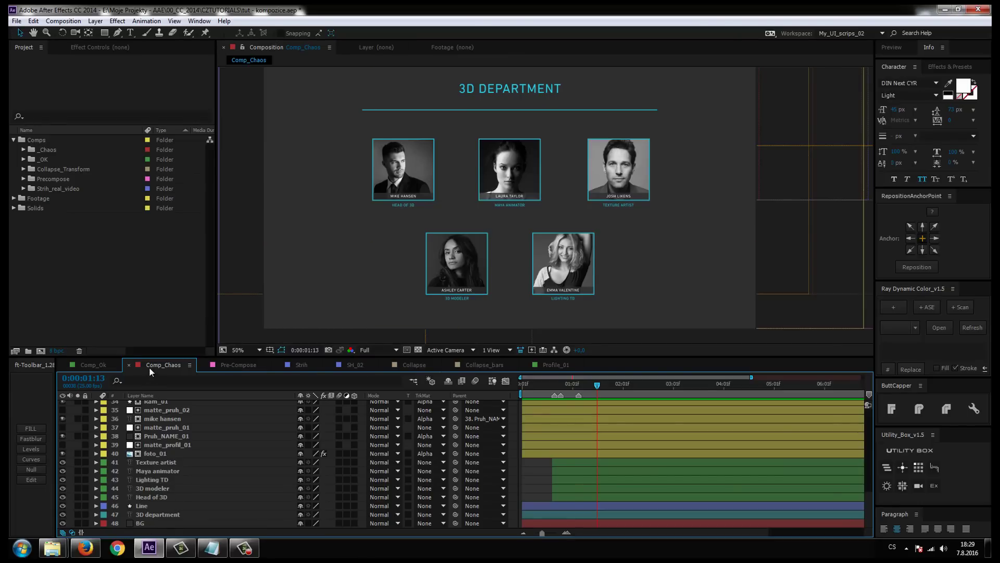
pyautogui.scroll(6, 155, 463)
pyautogui.scroll(5, 154, 456)
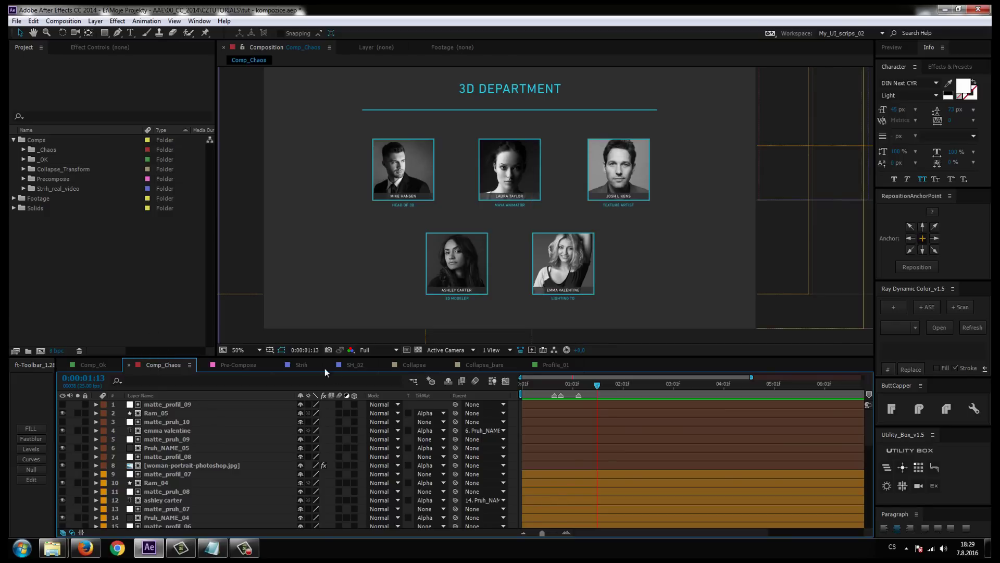
# - Enlarge the timeline to list nearly all 48 layers, then restore the composition view
pyautogui.moveTo(324, 357); pyautogui.dragTo(358, 91)
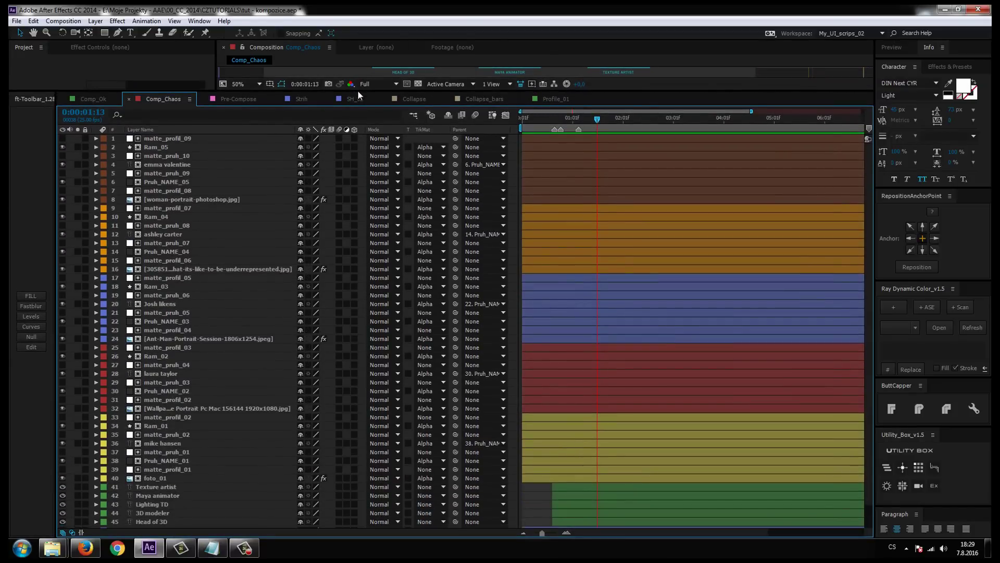
pyautogui.moveTo(358, 92); pyautogui.dragTo(358, 142)
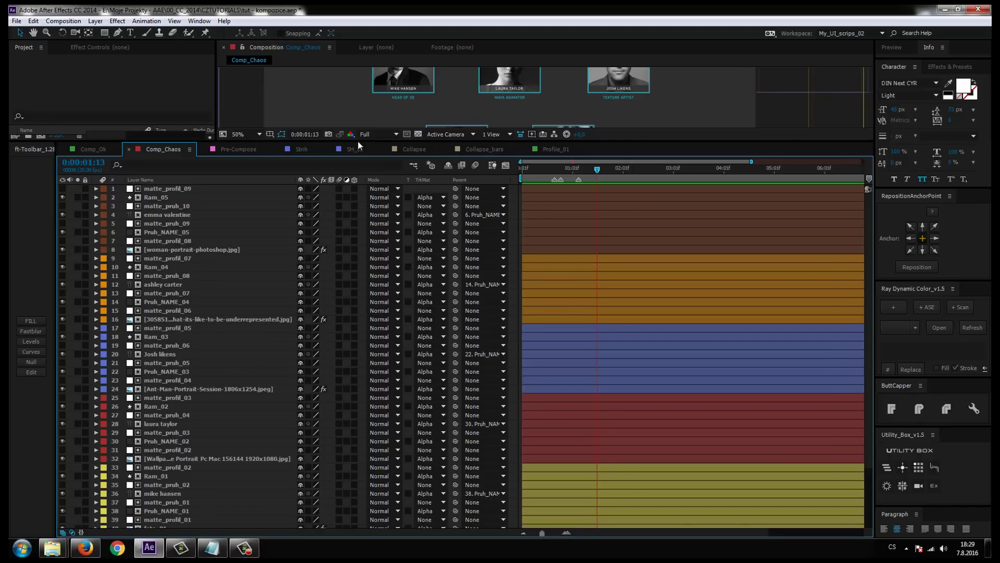
pyautogui.moveTo(358, 141)
pyautogui.mouseDown()
pyautogui.moveTo(389, 383)
pyautogui.moveTo(374, 387)
pyautogui.mouseUp()
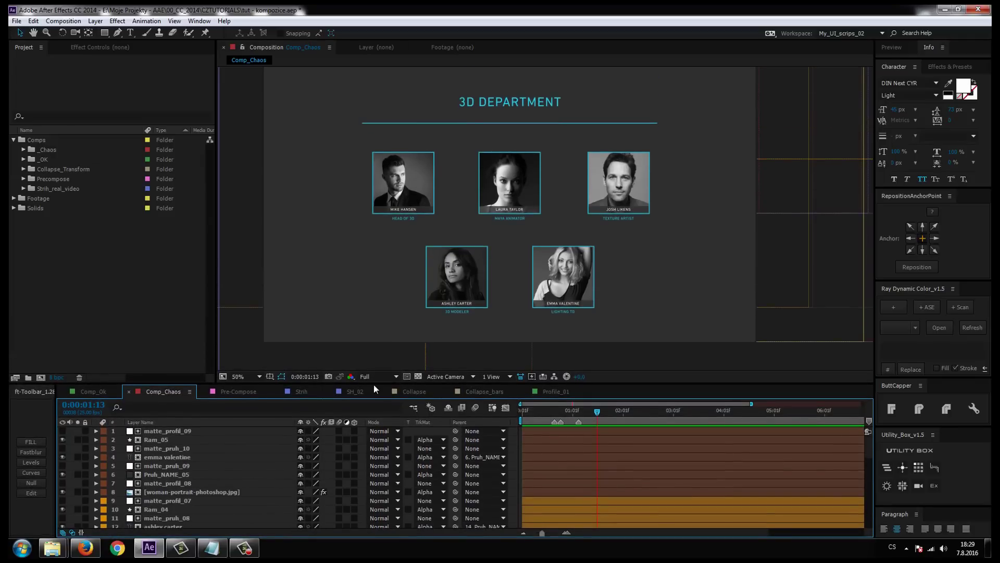
pyautogui.click(105, 390)
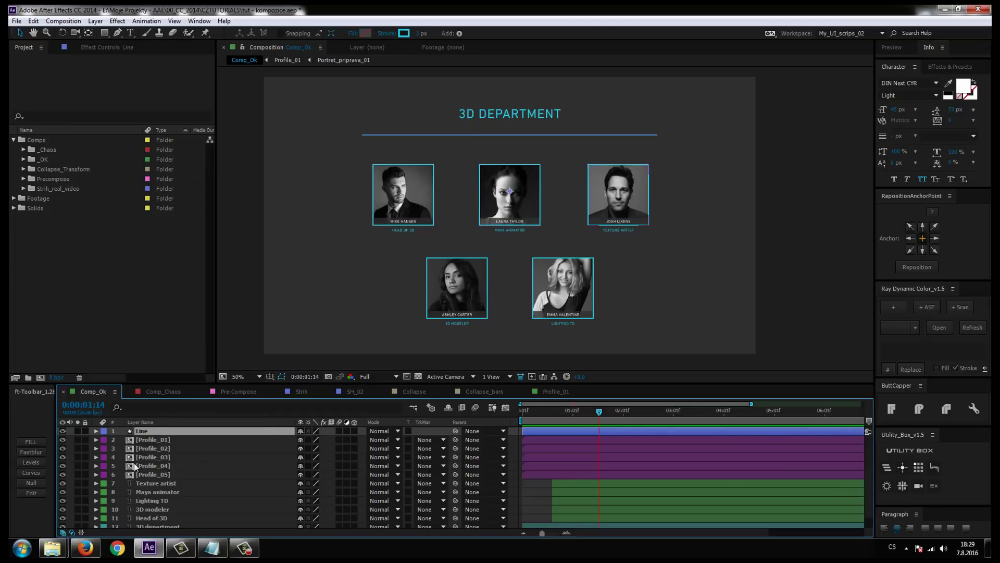
pyautogui.scroll(-1, 158, 514)
pyautogui.click(156, 514)
pyautogui.scroll(1, 154, 473)
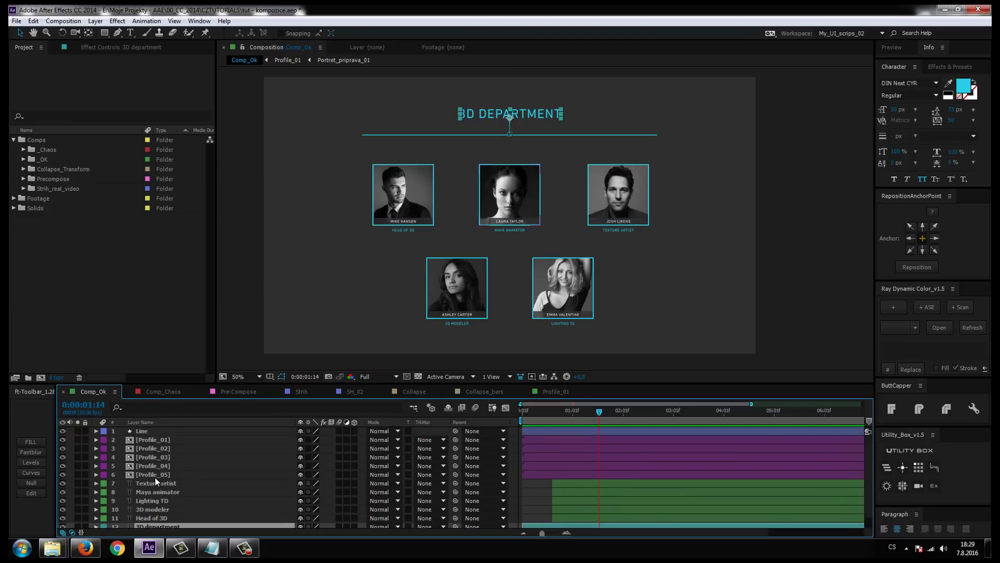
pyautogui.click(142, 440)
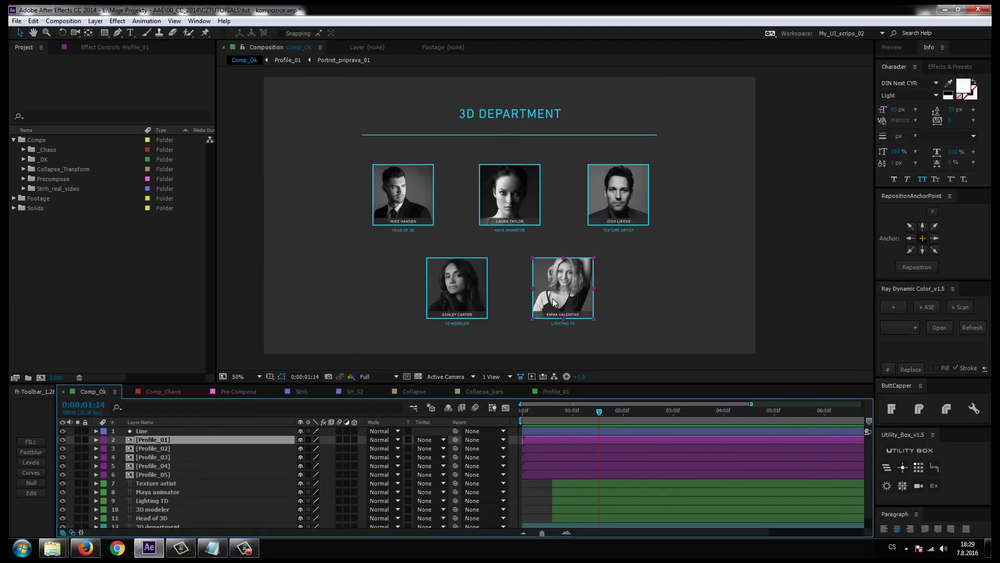
pyautogui.moveTo(586, 299); pyautogui.dragTo(598, 285)
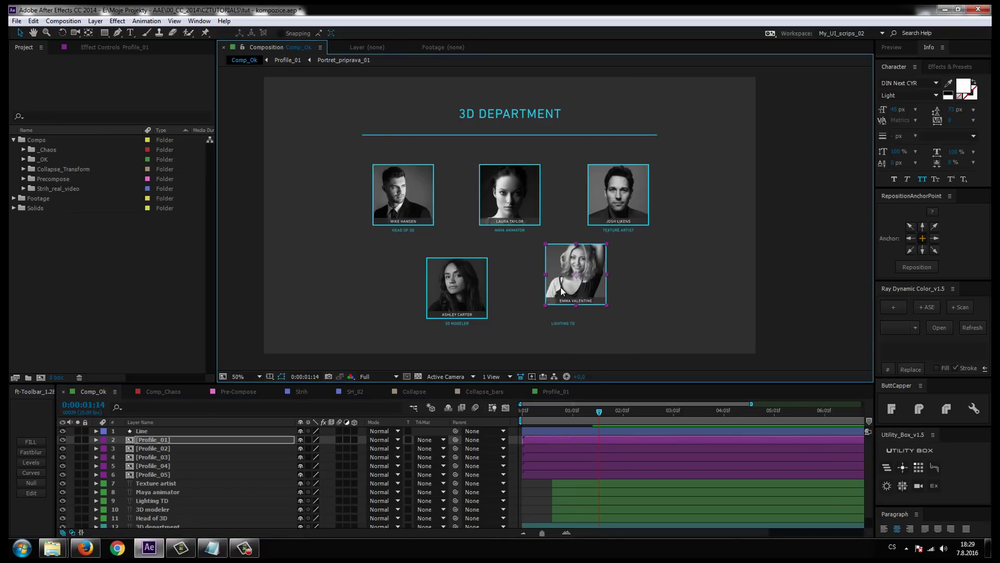
pyautogui.hotkey('ctrl', 'z')
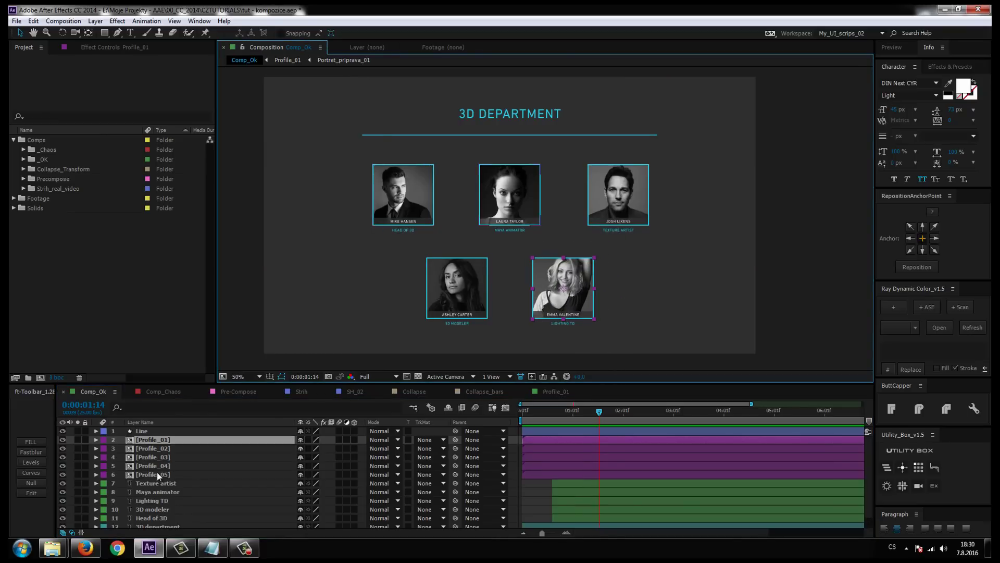
pyautogui.click(62, 439)
pyautogui.click(62, 440)
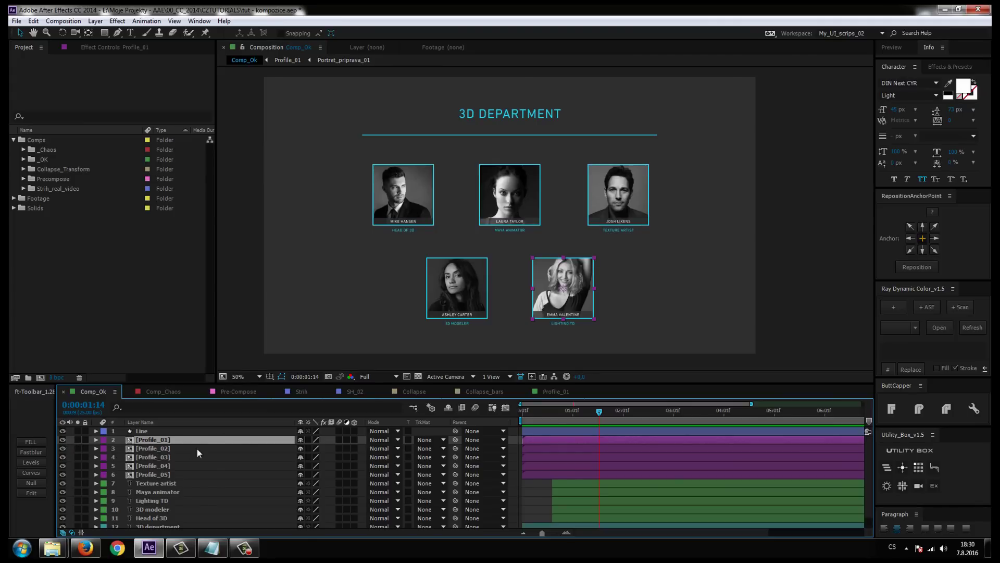
# - In Comp_Chaos, select layers 1–8, starting from matte_profil_09
pyautogui.click(150, 392)
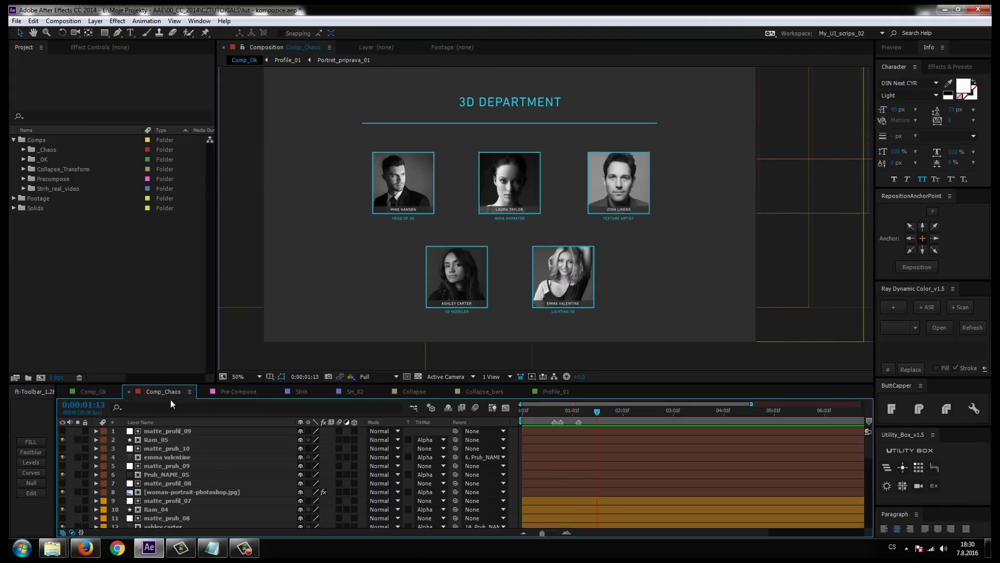
pyautogui.click(152, 432)
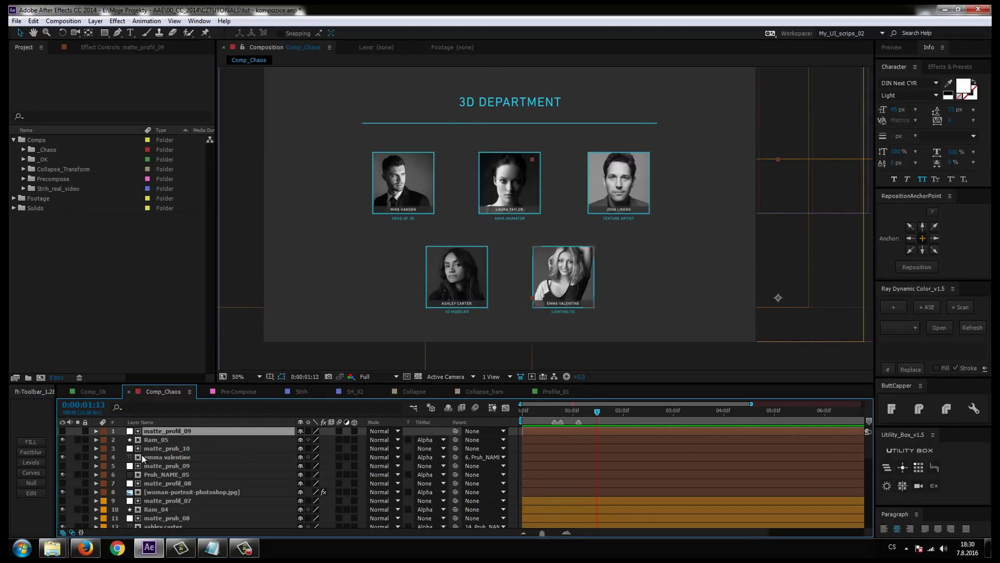
pyautogui.keyDown('shift'); pyautogui.click(154, 492); pyautogui.keyUp('shift')
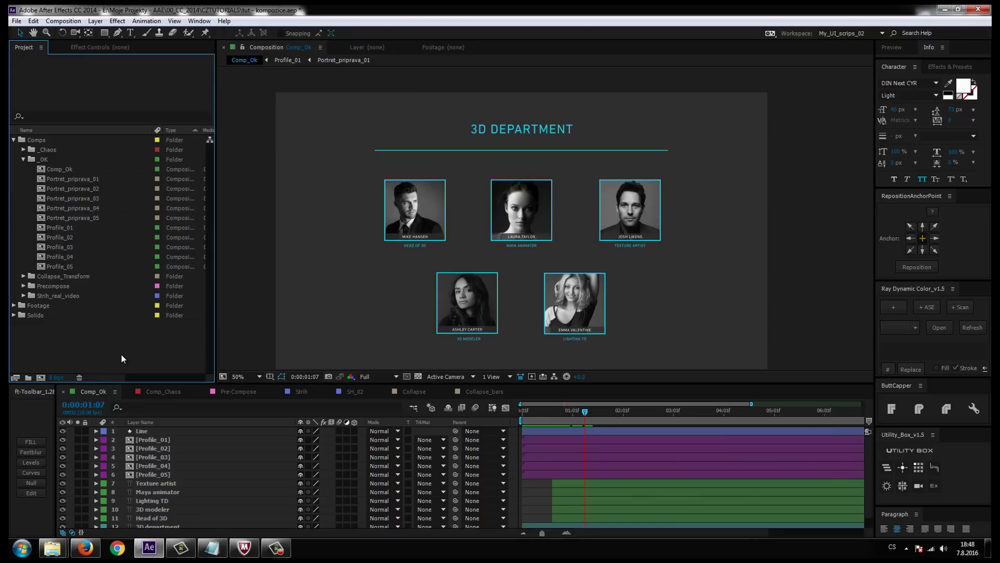
pyautogui.moveTo(603, 417)
pyautogui.mouseDown()
pyautogui.moveTo(498, 424)
pyautogui.moveTo(602, 427)
pyautogui.mouseUp()
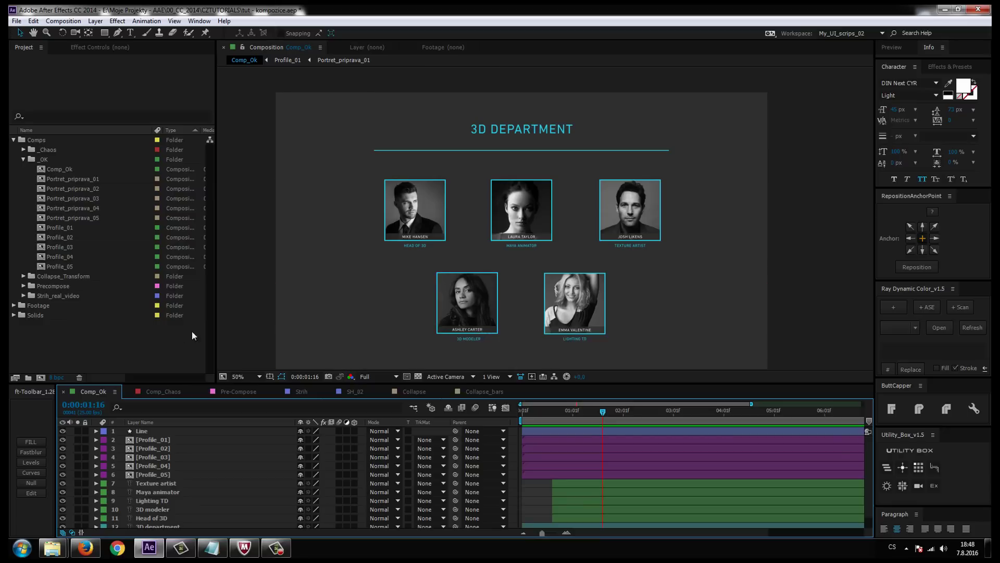
pyautogui.click(167, 341)
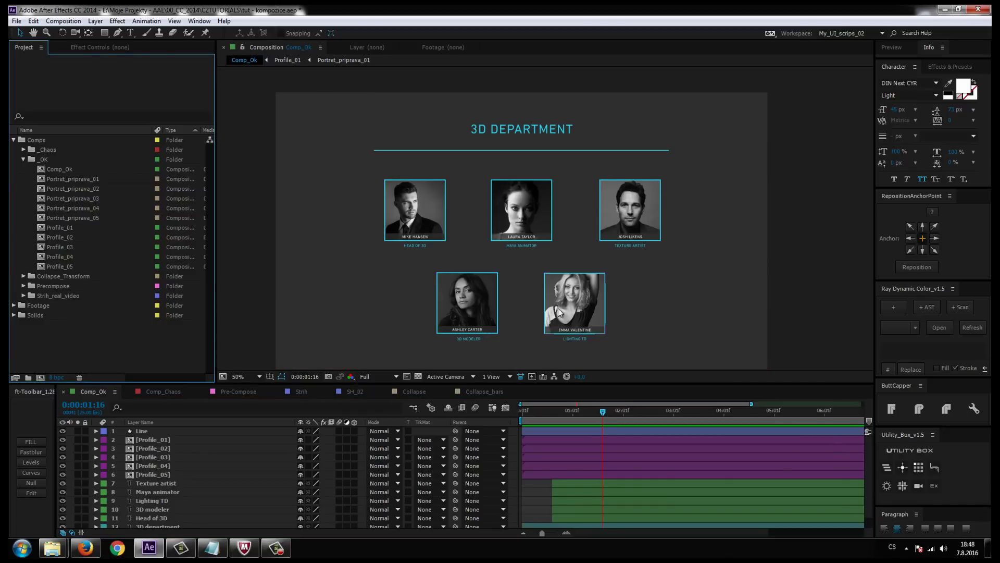
pyautogui.click(162, 390)
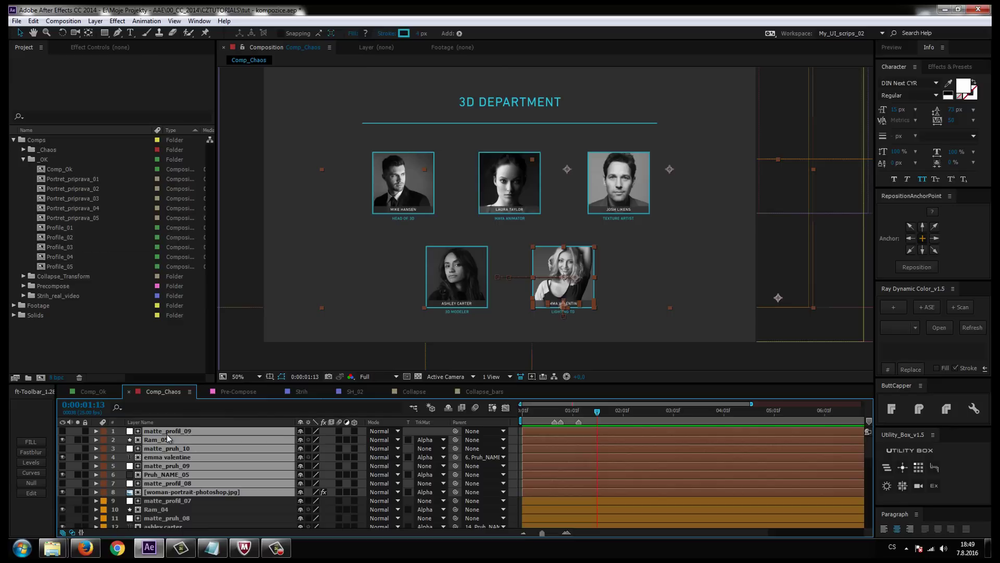
pyautogui.click(92, 391)
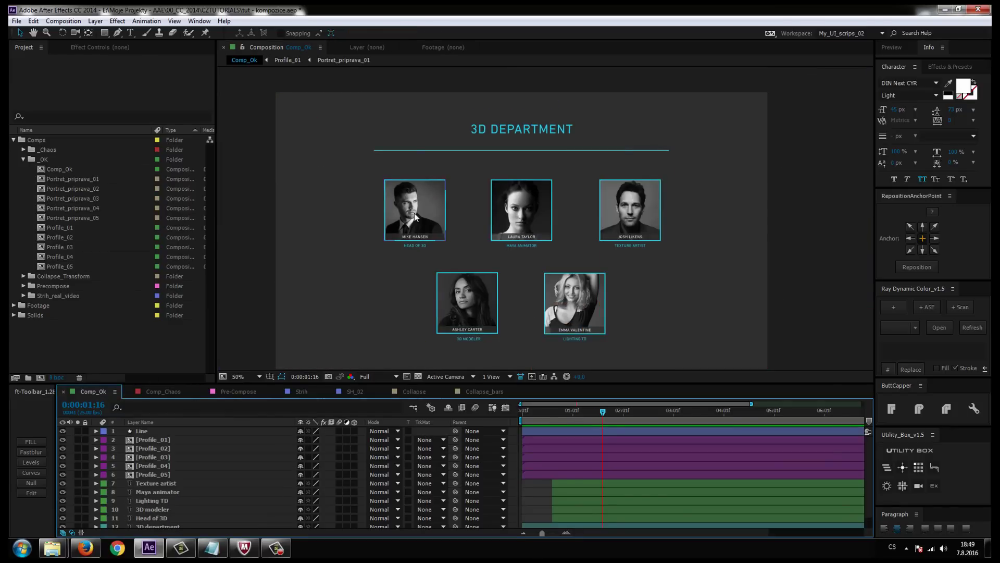
pyautogui.click(123, 349)
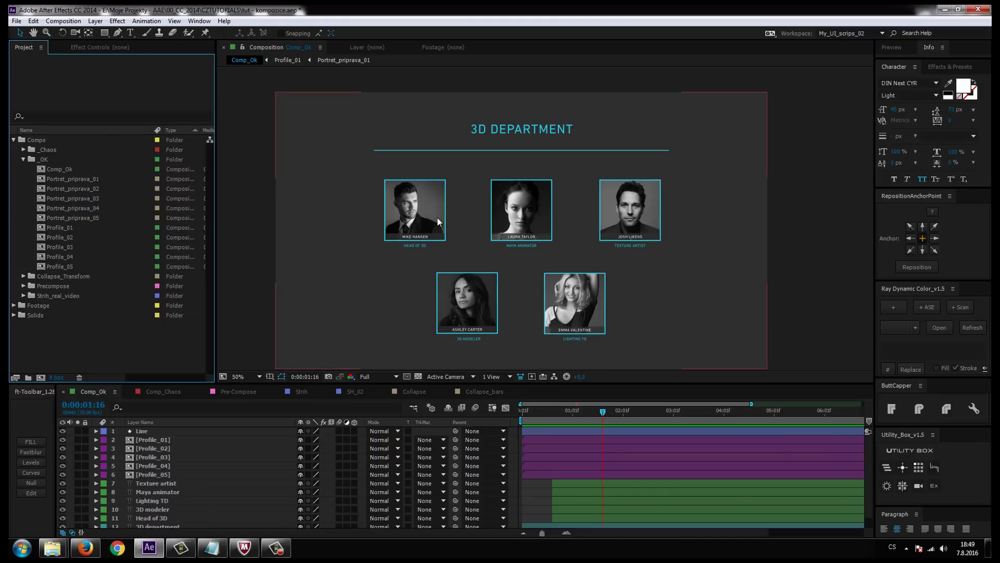
pyautogui.doubleClick(74, 181)
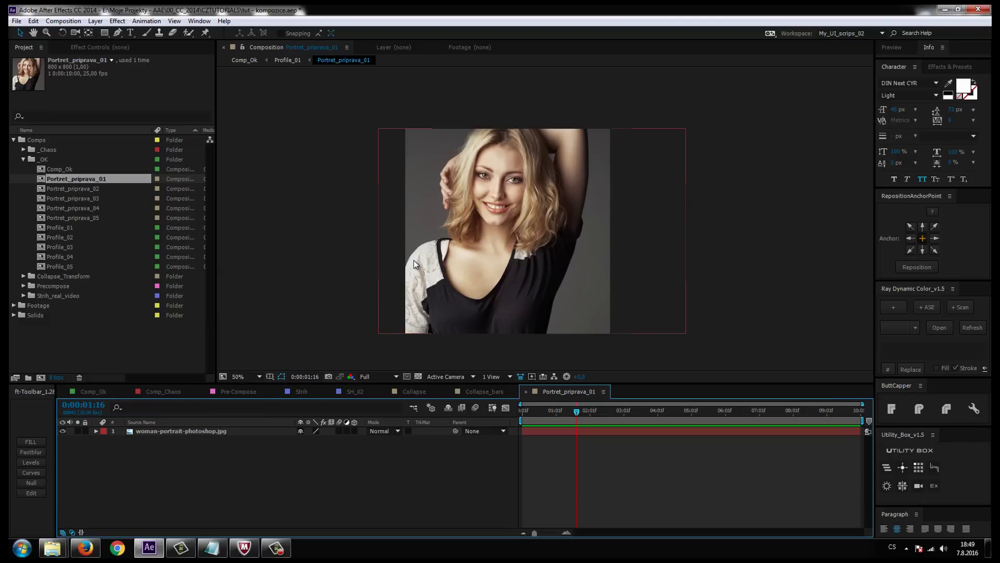
pyautogui.click(146, 430)
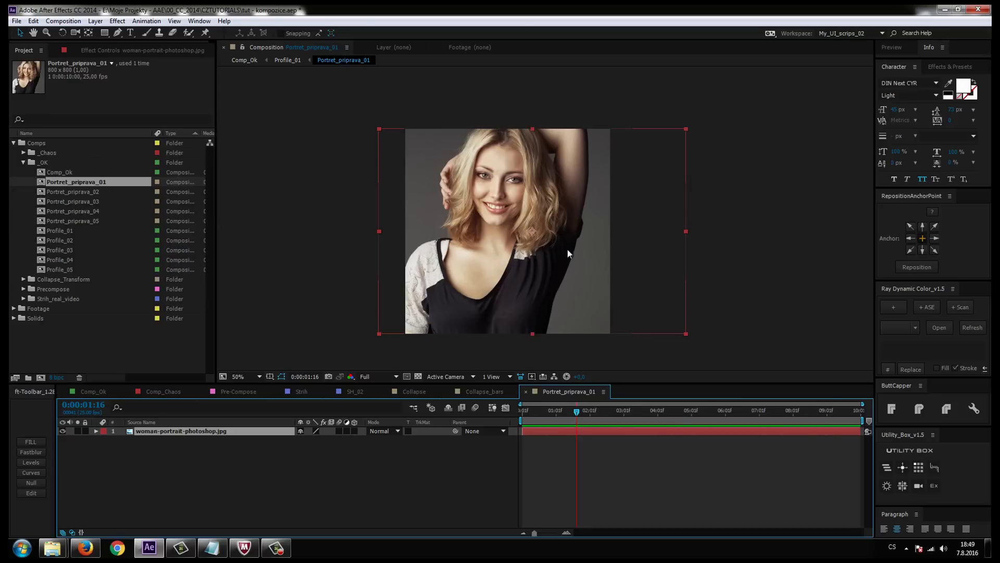
pyautogui.moveTo(515, 256); pyautogui.dragTo(534, 254)
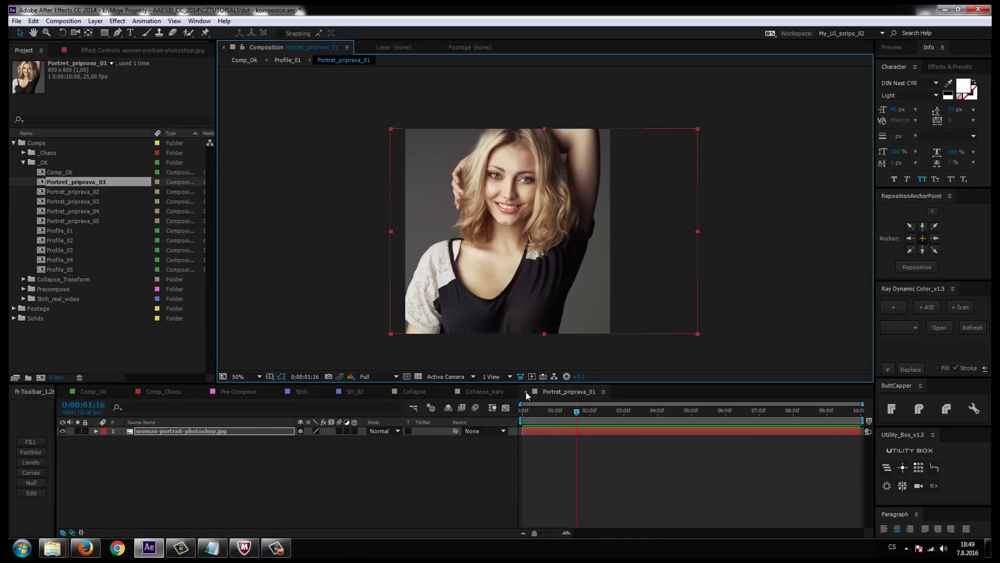
pyautogui.click(526, 392)
# - Open the Portret_priprava_02 and Portret_priprava_03 compositions from the project list
pyautogui.click(91, 187)
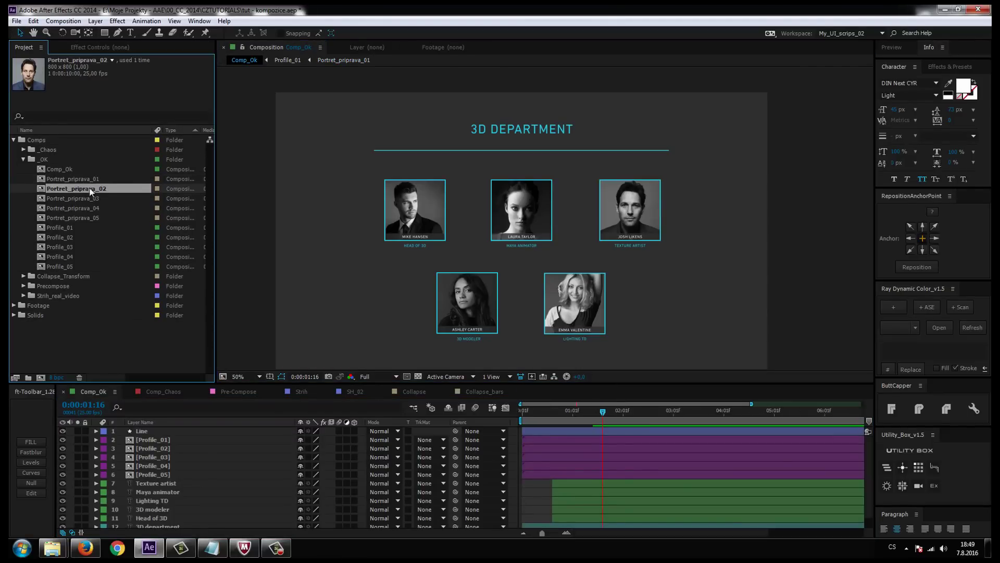
pyautogui.click(88, 180)
pyautogui.click(87, 187)
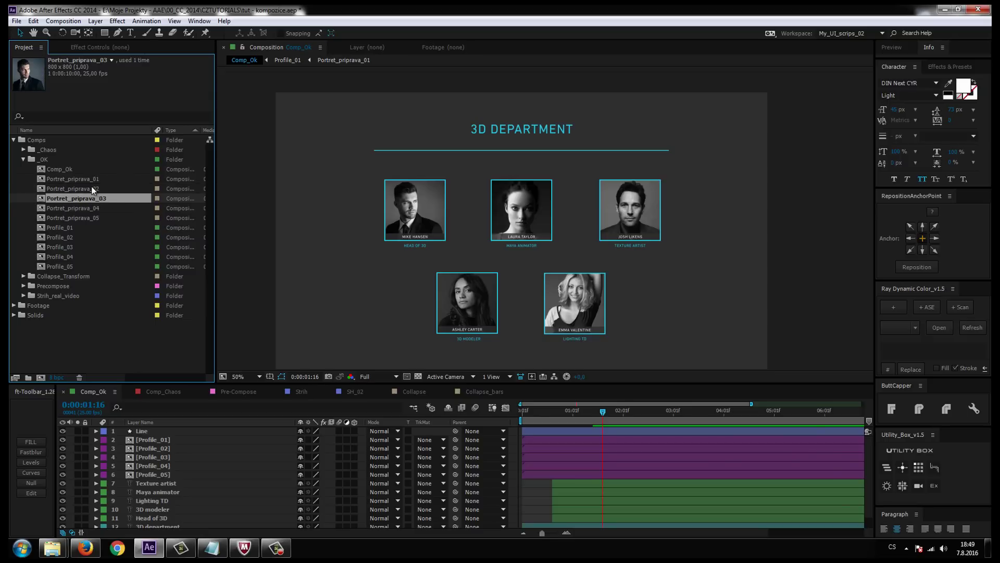
pyautogui.doubleClick(99, 188)
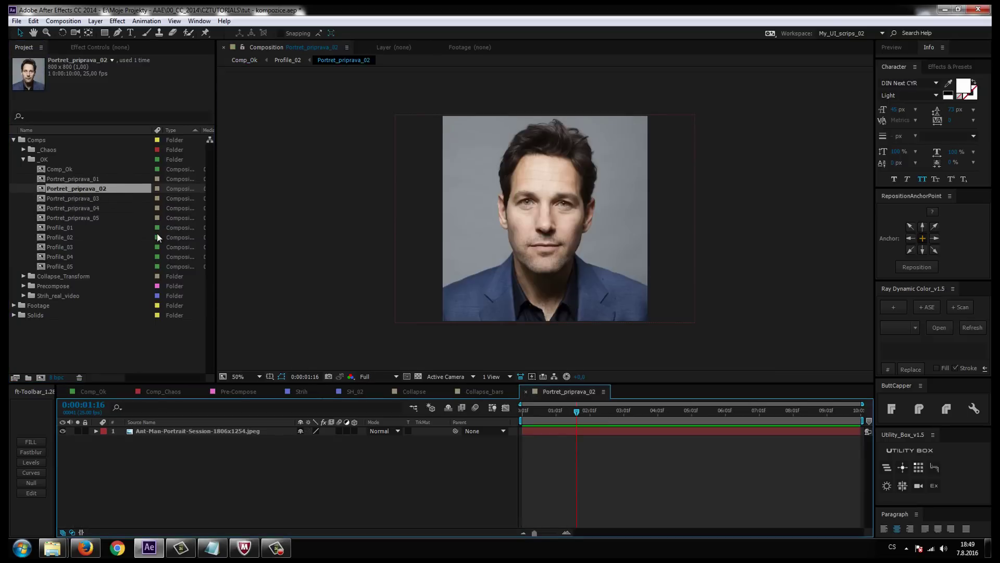
pyautogui.doubleClick(90, 198)
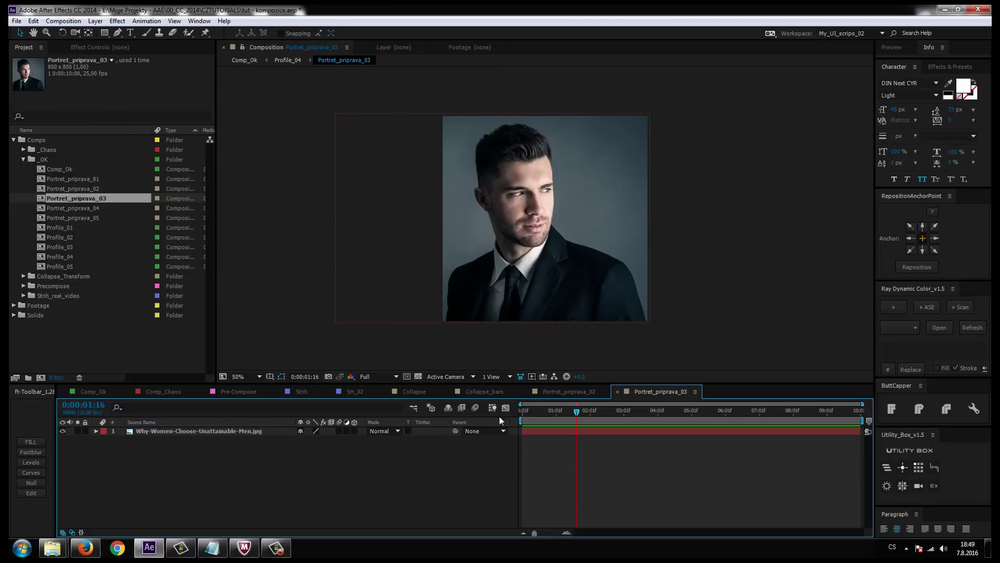
# - Close the Portret_priprava_03, Portret_priprava_02 and Collapse_bars tabs, leaving Collapse showing
pyautogui.click(617, 392)
pyautogui.click(530, 392)
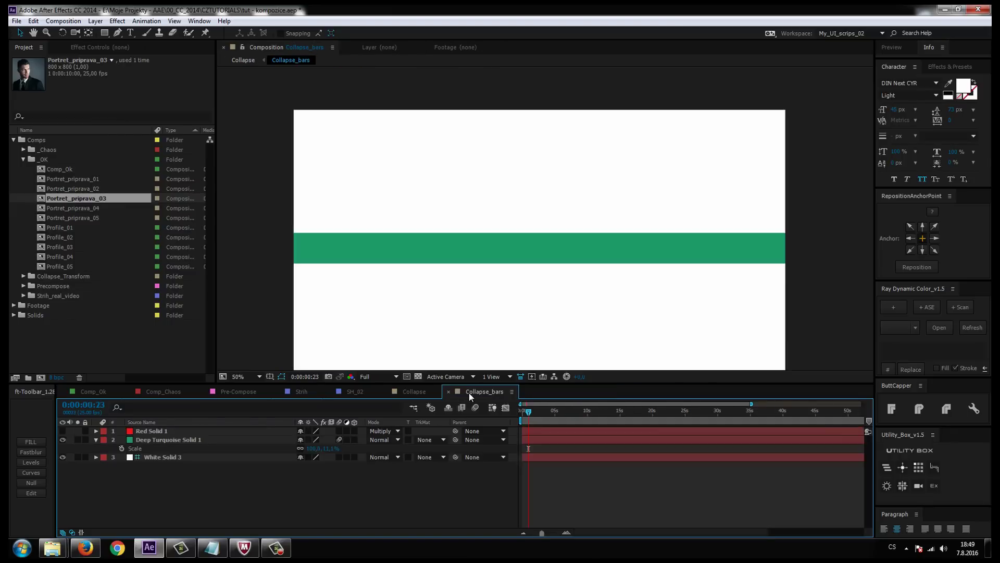
pyautogui.click(449, 391)
pyautogui.click(57, 207)
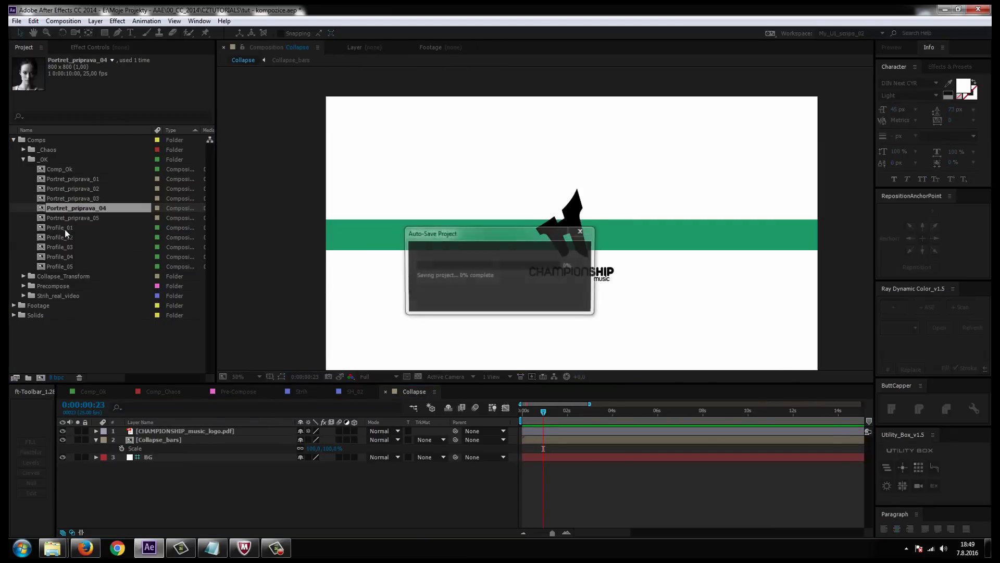
pyautogui.click(94, 228)
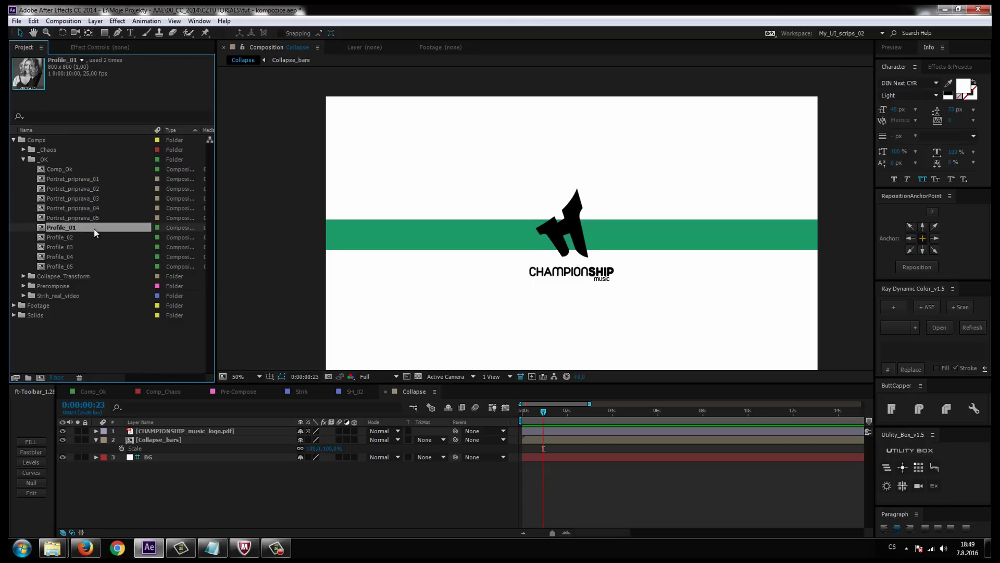
pyautogui.doubleClick(61, 227)
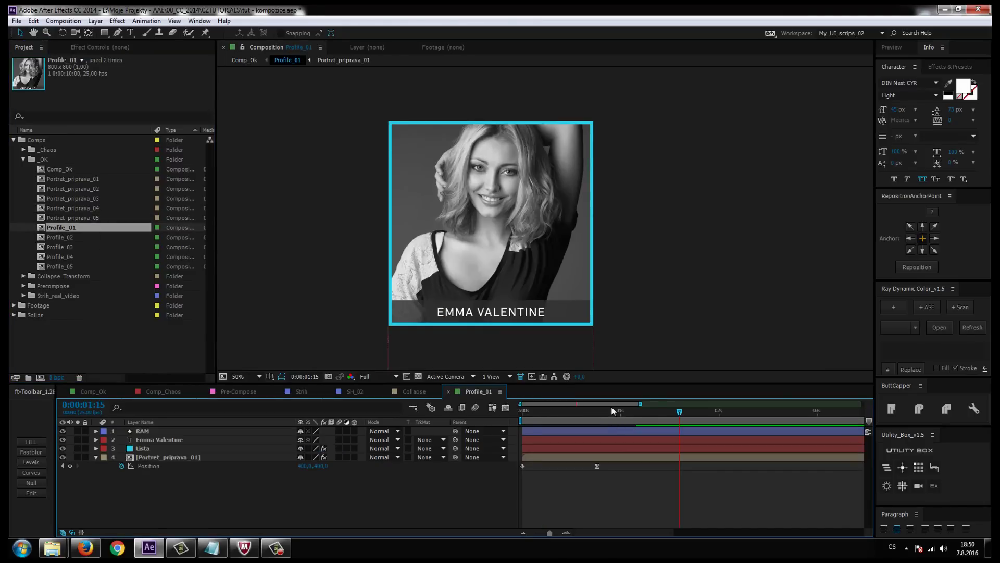
pyautogui.moveTo(641, 404); pyautogui.dragTo(680, 403)
pyautogui.click(145, 456)
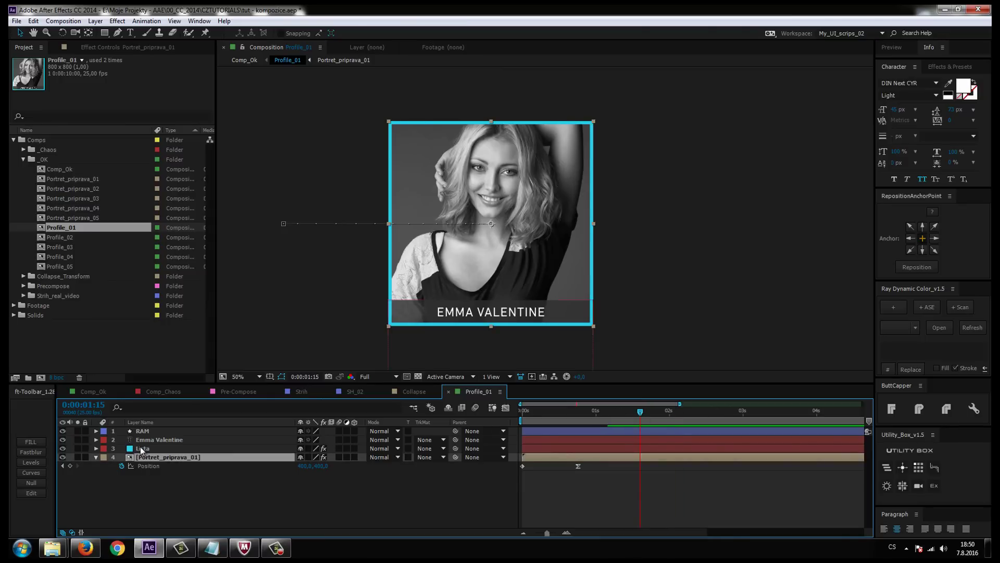
pyautogui.click(140, 422)
pyautogui.click(142, 430)
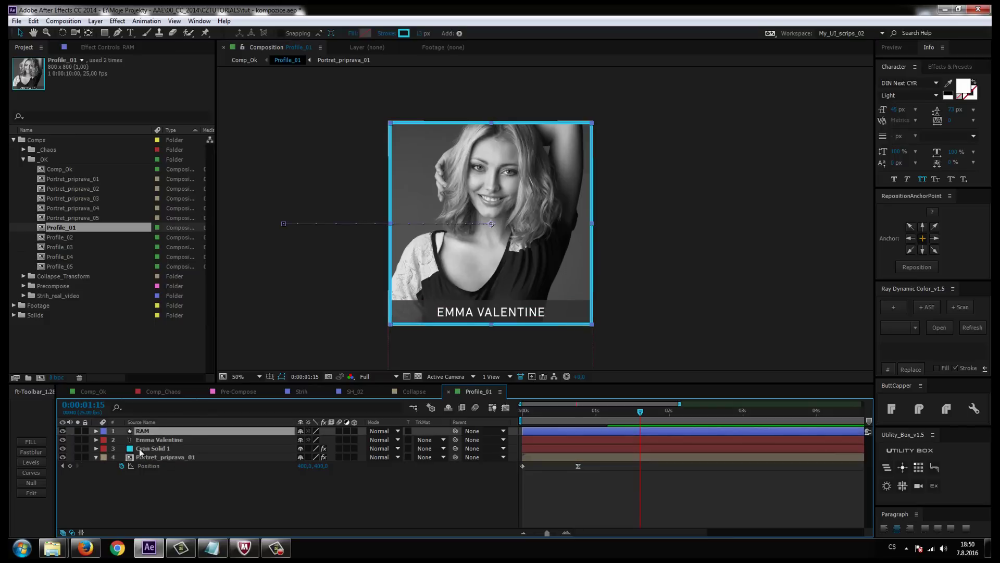
pyautogui.click(155, 440)
pyautogui.click(152, 449)
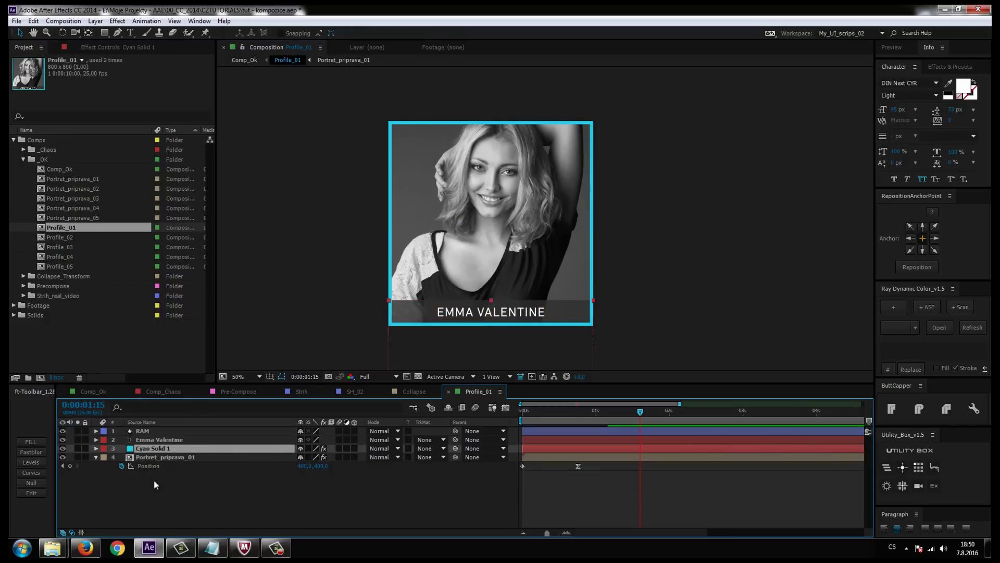
pyautogui.click(164, 502)
pyautogui.click(541, 413)
pyautogui.moveTo(541, 416); pyautogui.dragTo(655, 428)
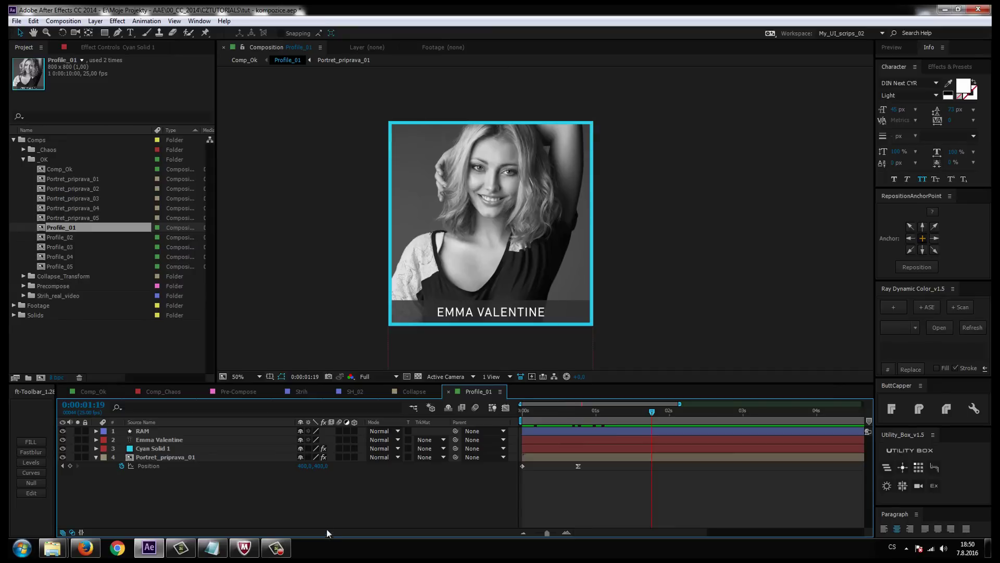
pyautogui.click(448, 392)
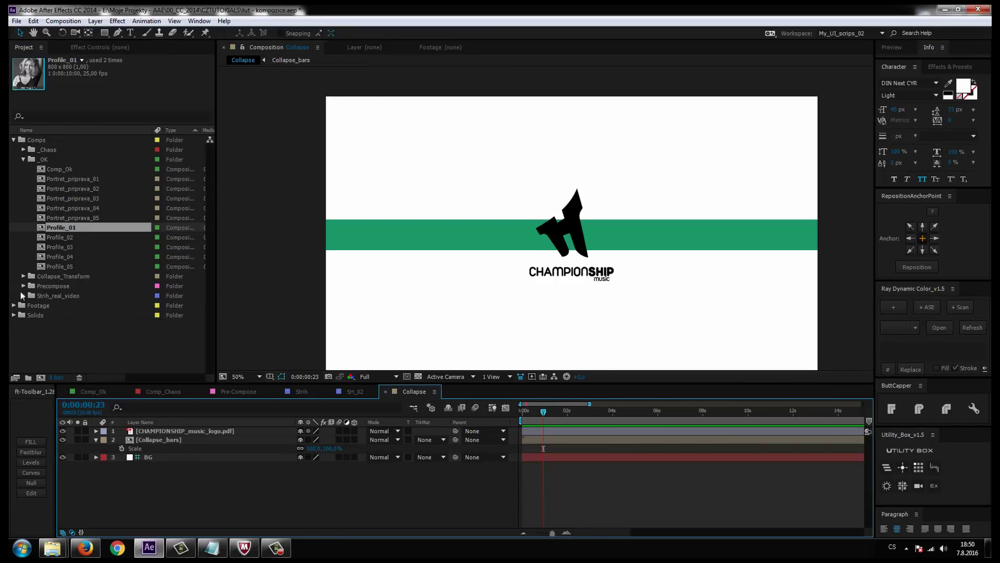
# - Compare the usage counts of Profile_01 and Profile_02, then show Comp_Ok again
pyautogui.click(89, 357)
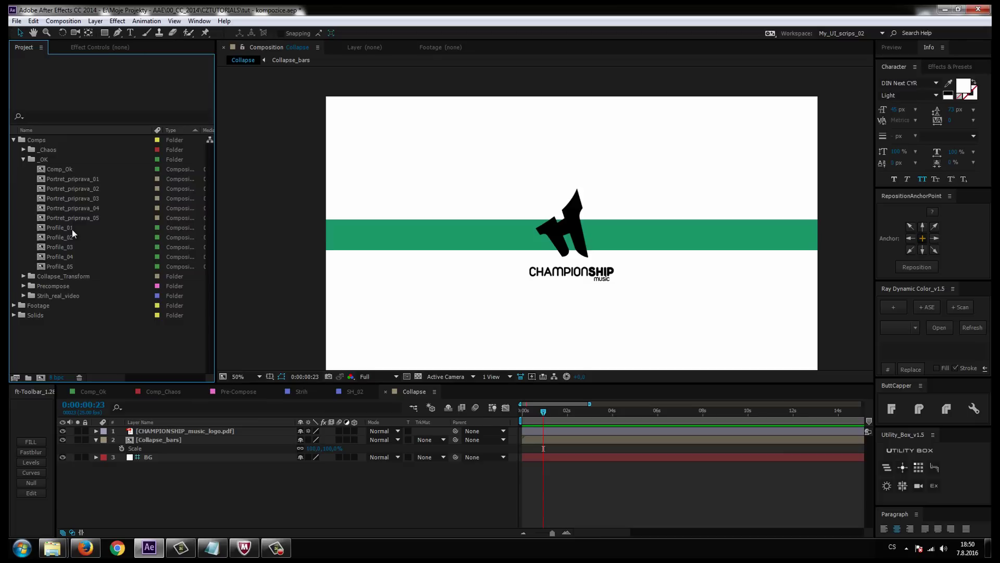
pyautogui.click(77, 229)
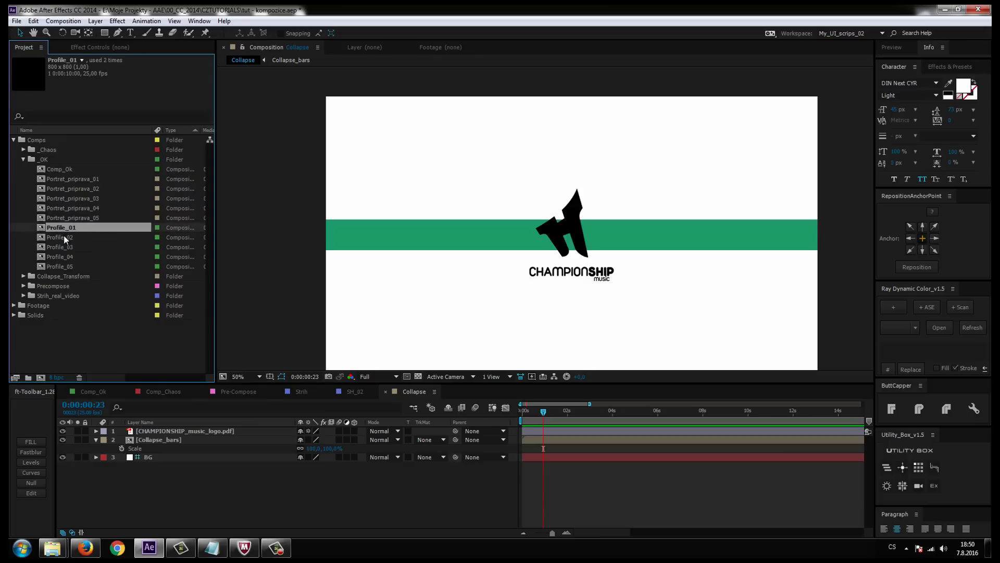
pyautogui.click(63, 236)
pyautogui.click(62, 229)
pyautogui.click(81, 395)
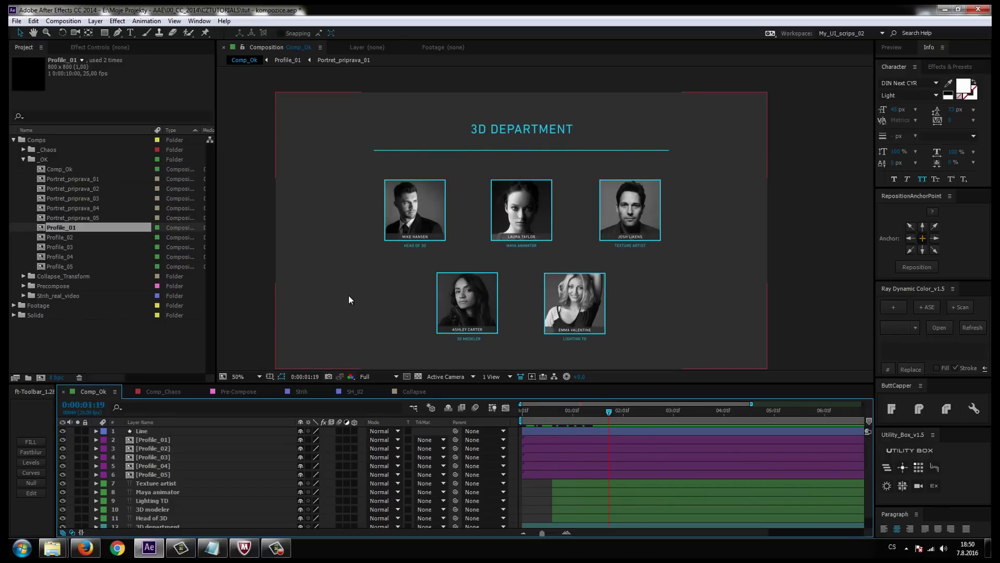
# - Duplicate Portret_priprava_05 as Portret_priprava_06 and open it
pyautogui.click(61, 346)
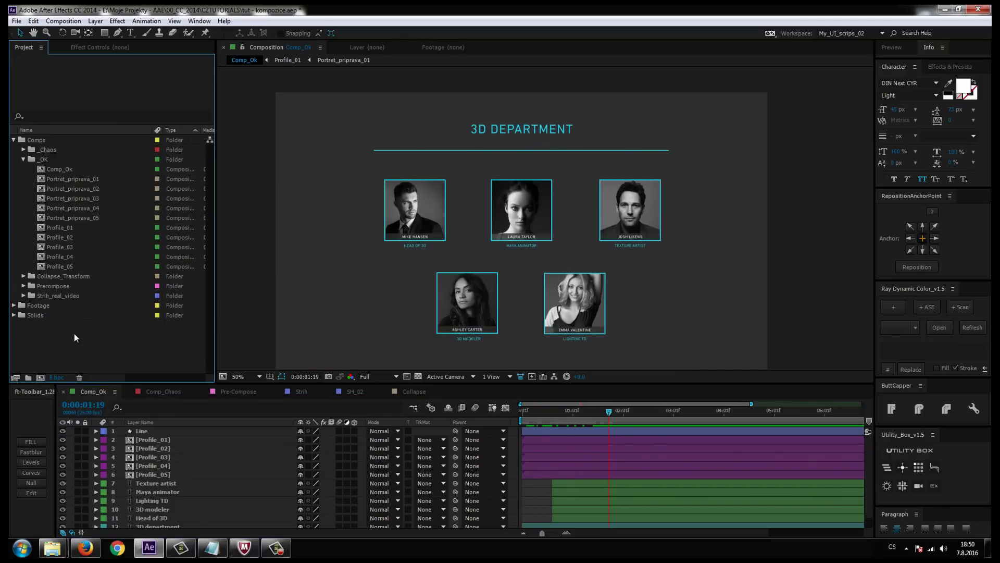
pyautogui.click(77, 219)
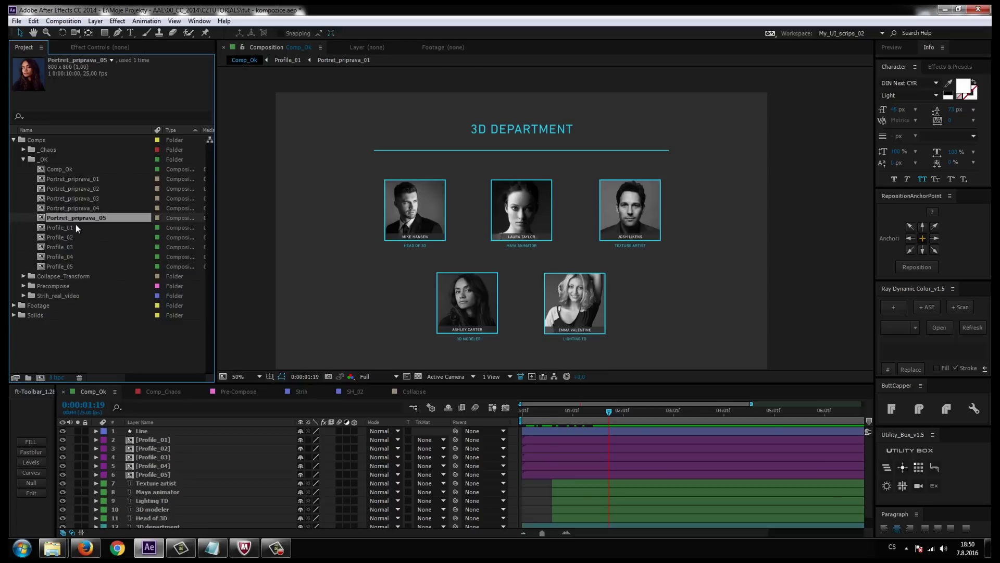
pyautogui.hotkey('ctrl', 'd')
pyautogui.doubleClick(92, 230)
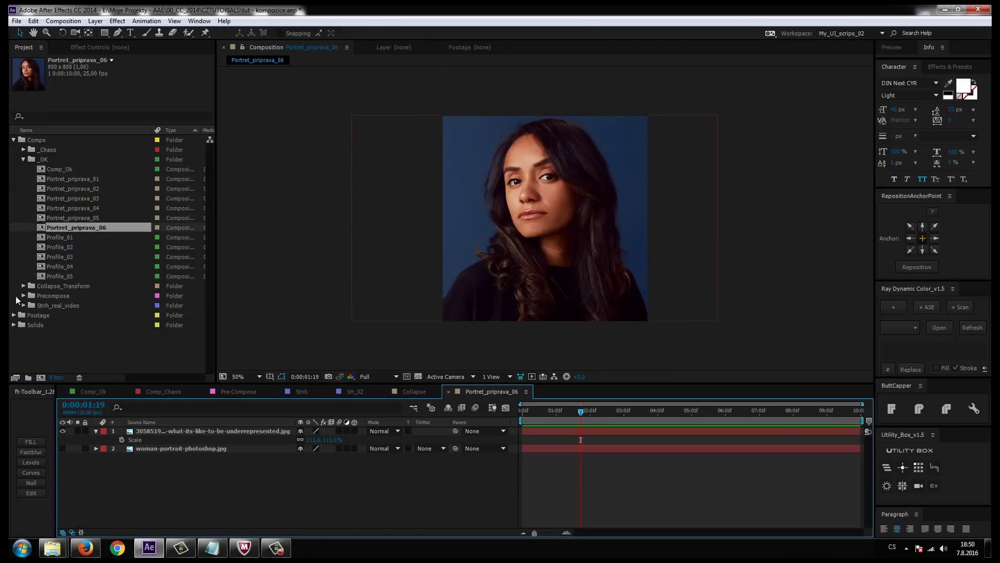
# - Replace the top layer with business_man.jpg, shrink it to fit, and close the comp
pyautogui.click(20, 314)
pyautogui.scroll(-2, 51, 337)
pyautogui.click(61, 296)
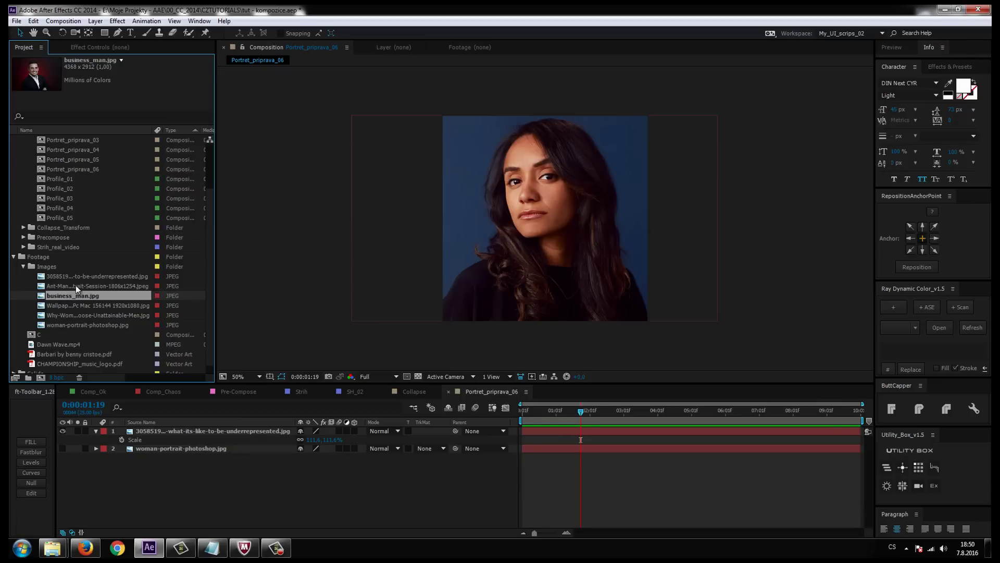
pyautogui.click(156, 431)
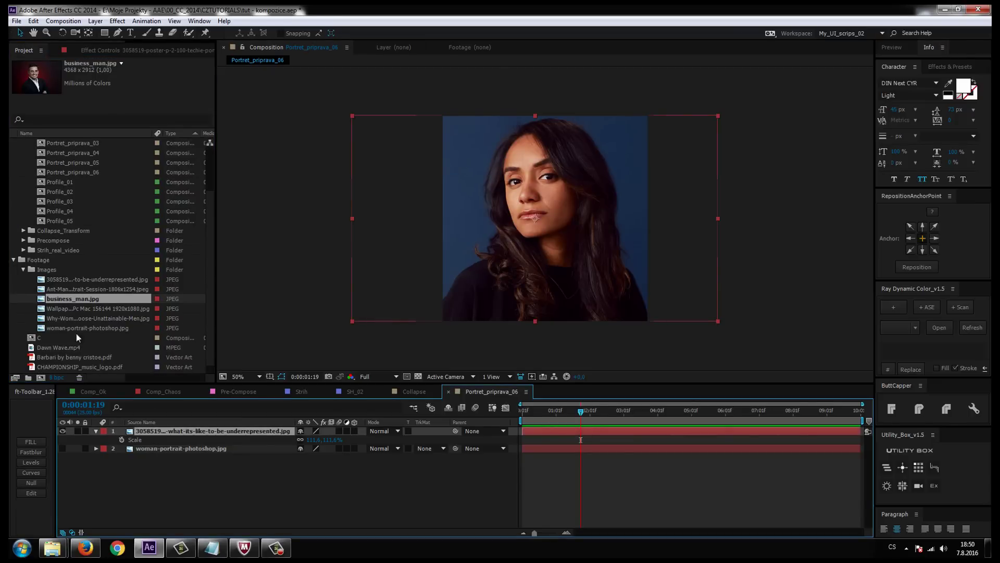
pyautogui.moveTo(64, 301); pyautogui.dragTo(164, 434)
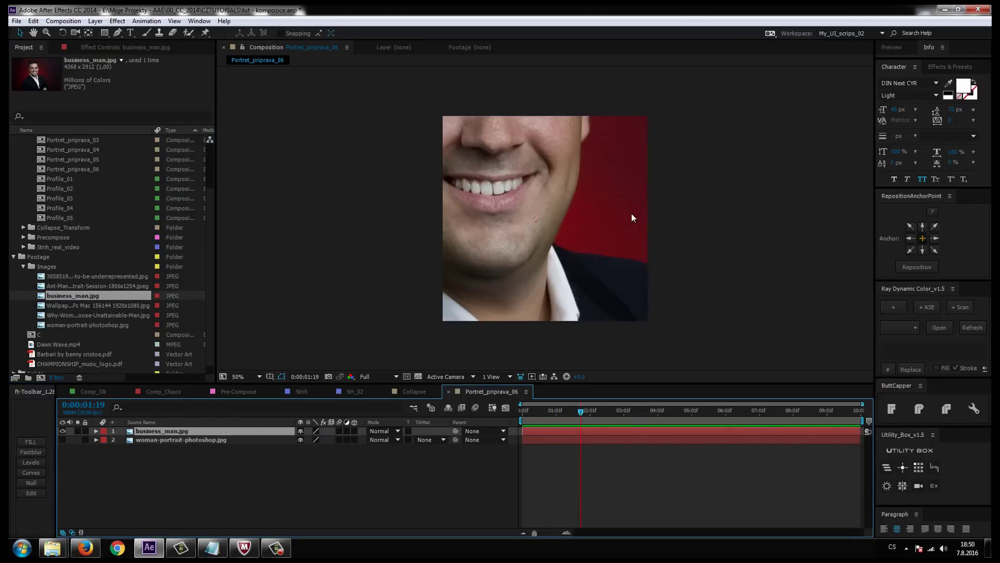
pyautogui.press(',')
pyautogui.press(',')
pyautogui.press(',')
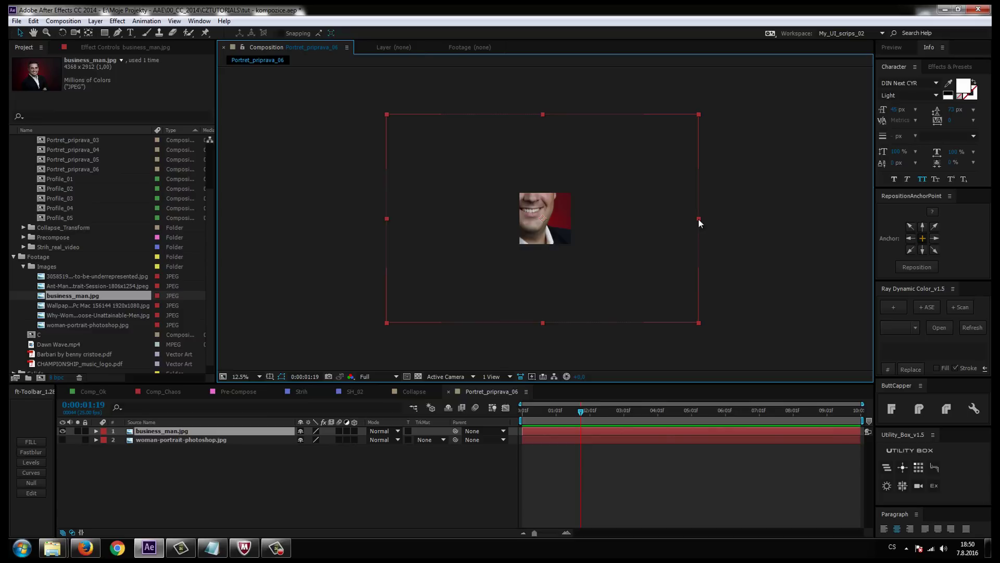
pyautogui.moveTo(699, 219); pyautogui.dragTo(581, 219)
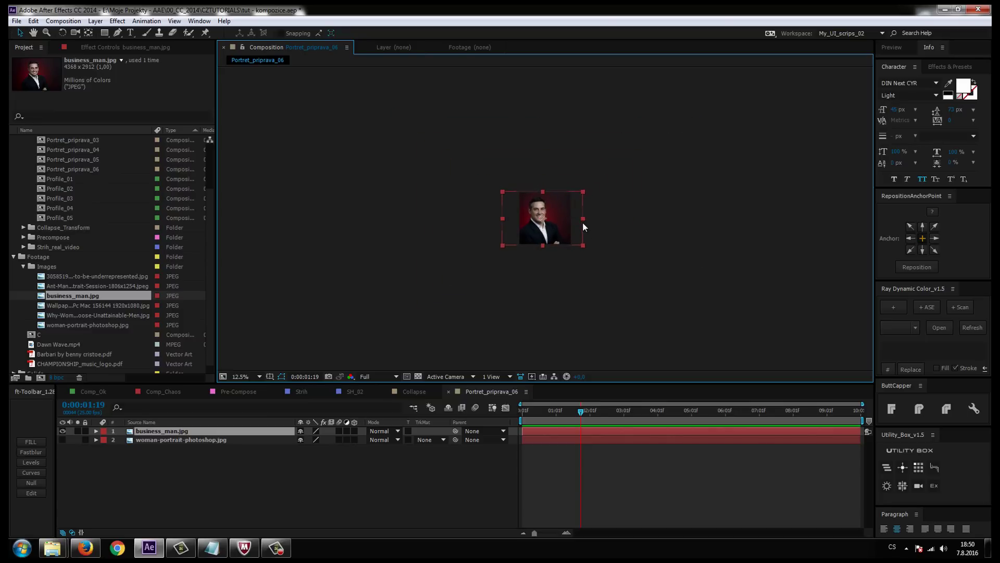
pyautogui.press('.')
pyautogui.moveTo(549, 239); pyautogui.dragTo(549, 238)
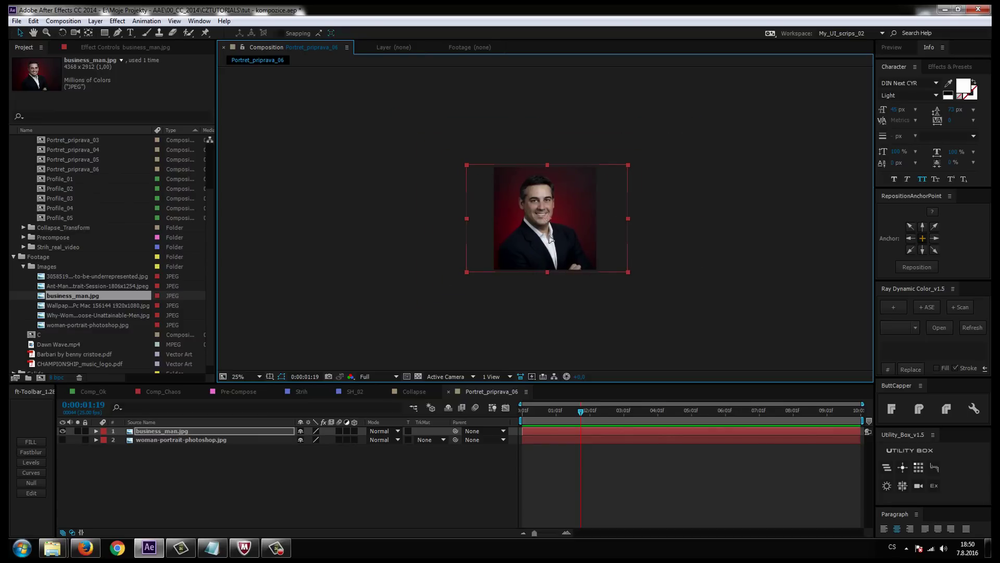
pyautogui.click(449, 392)
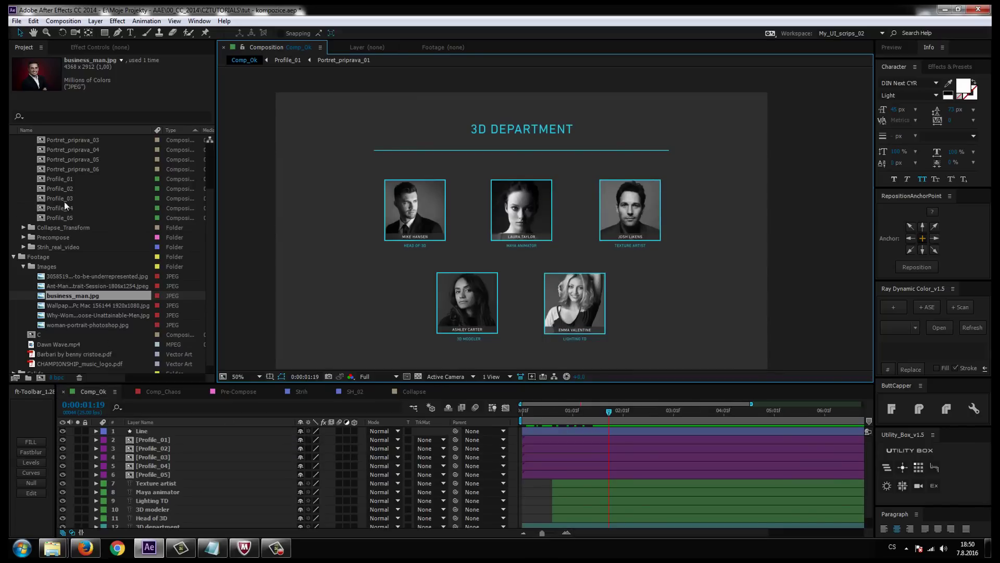
# - Duplicate Profile_05 as Profile_06 and open it
pyautogui.click(67, 178)
pyautogui.scroll(2, 91, 236)
pyautogui.click(73, 276)
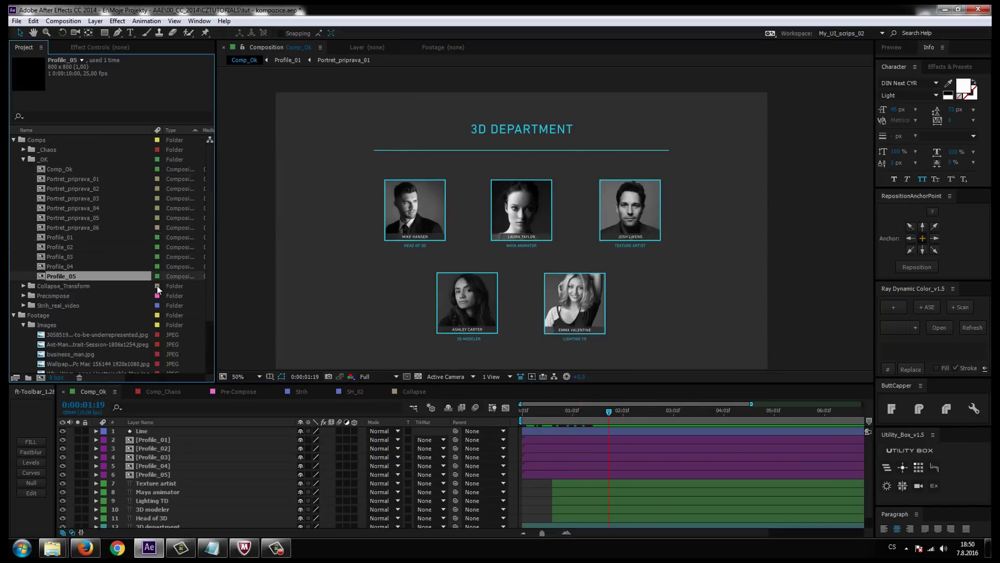
pyautogui.hotkey('ctrl', 'd')
pyautogui.doubleClick(65, 285)
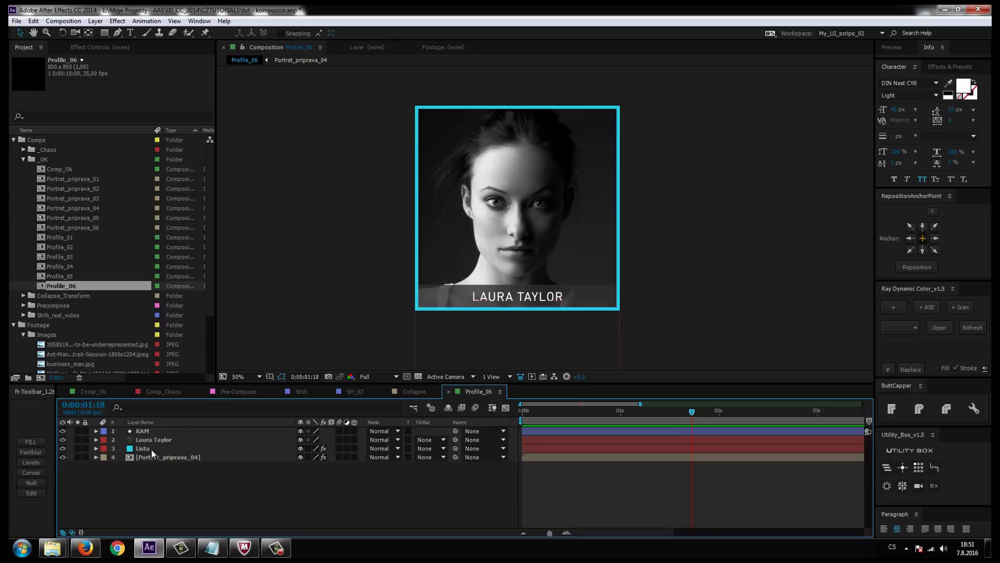
# - Replace the Portret_priprava_04 portrait layer with Portret_priprava_06 and preview the intro
pyautogui.click(154, 457)
pyautogui.click(90, 229)
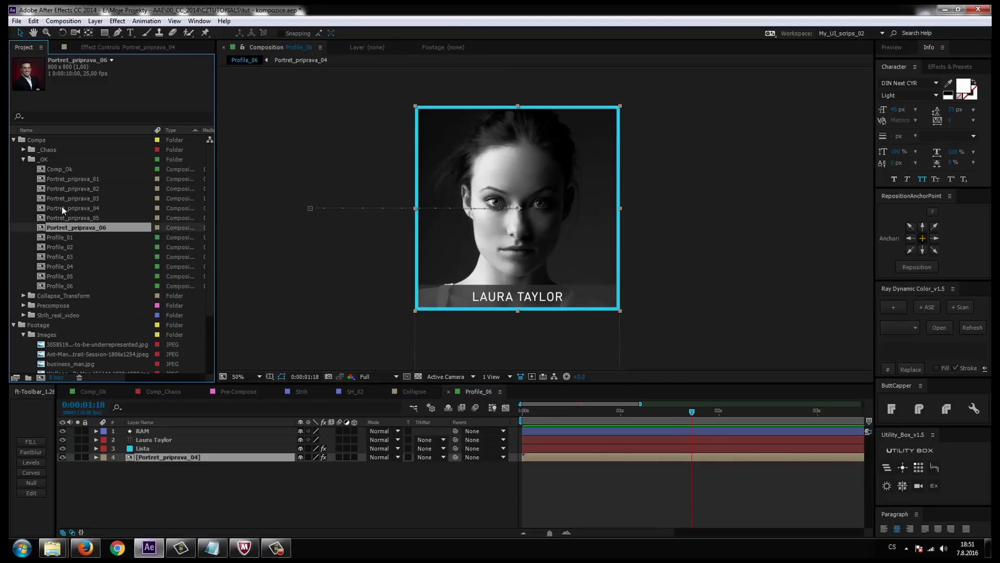
pyautogui.keyDown('alt'); pyautogui.moveTo(93, 227); pyautogui.dragTo(179, 457); pyautogui.keyUp('alt')
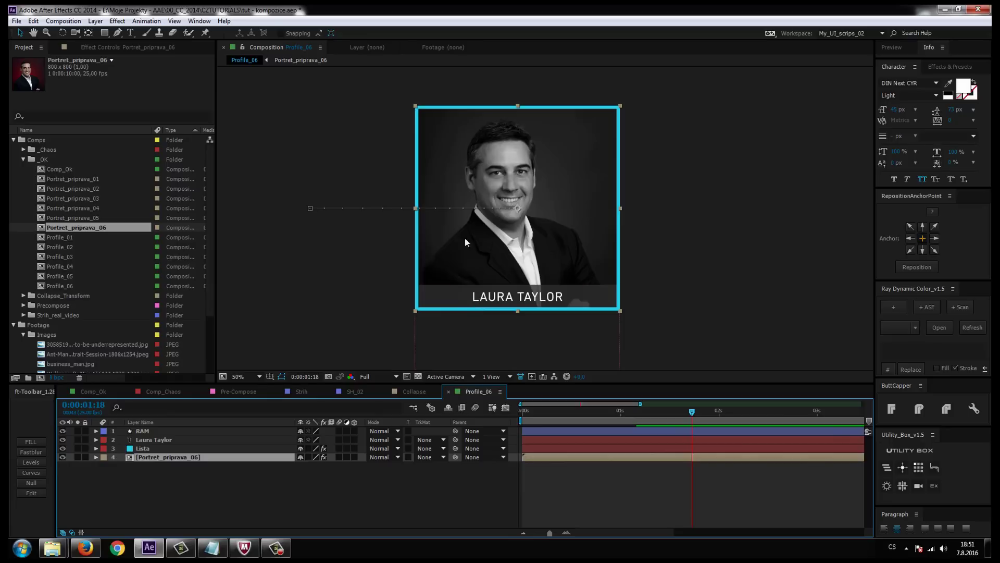
pyautogui.press('Home')
pyautogui.press('space')
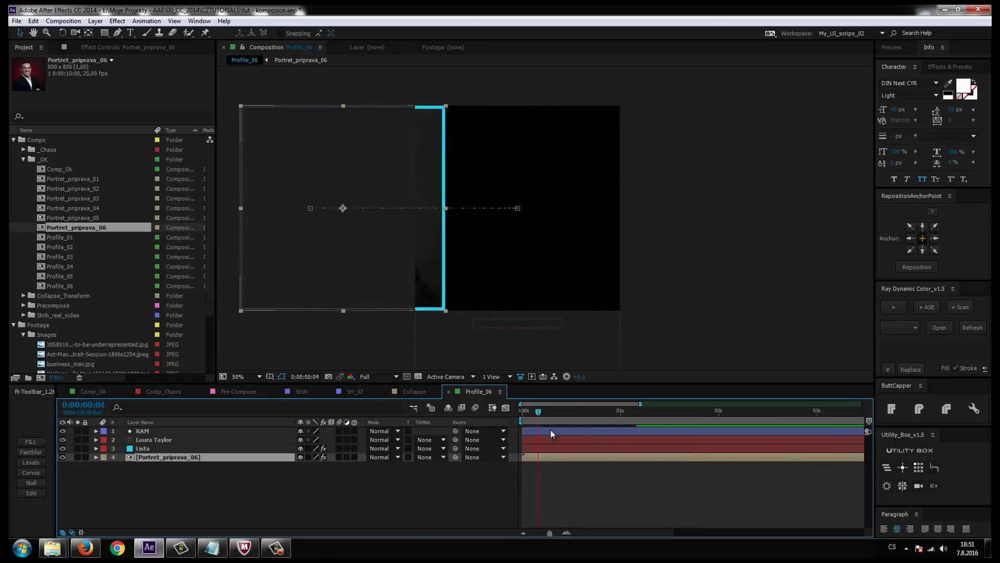
pyautogui.press('space')
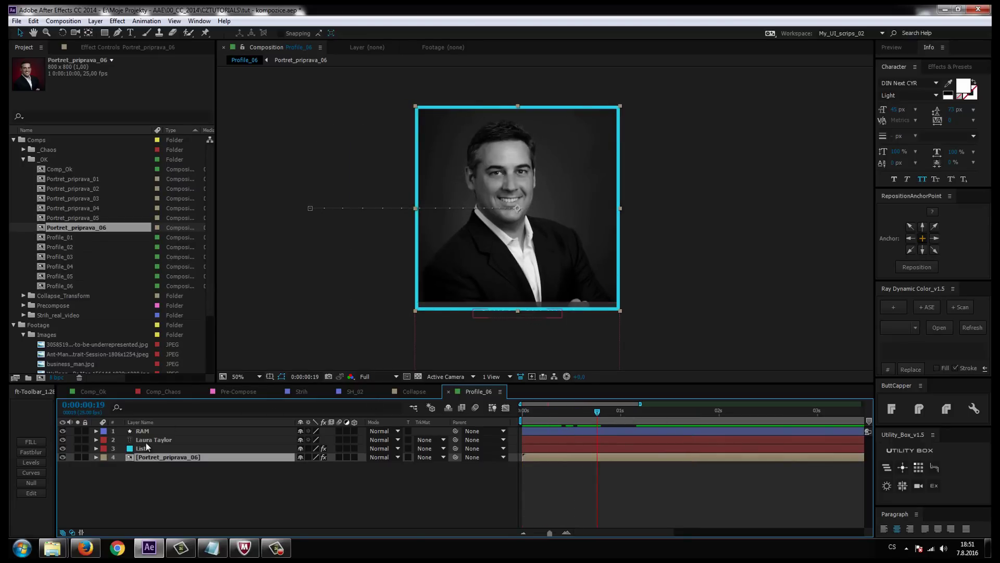
# - Retype the name text layer as 'DFsfssf' and return to Comp_Ok
pyautogui.click(163, 441)
pyautogui.click(707, 414)
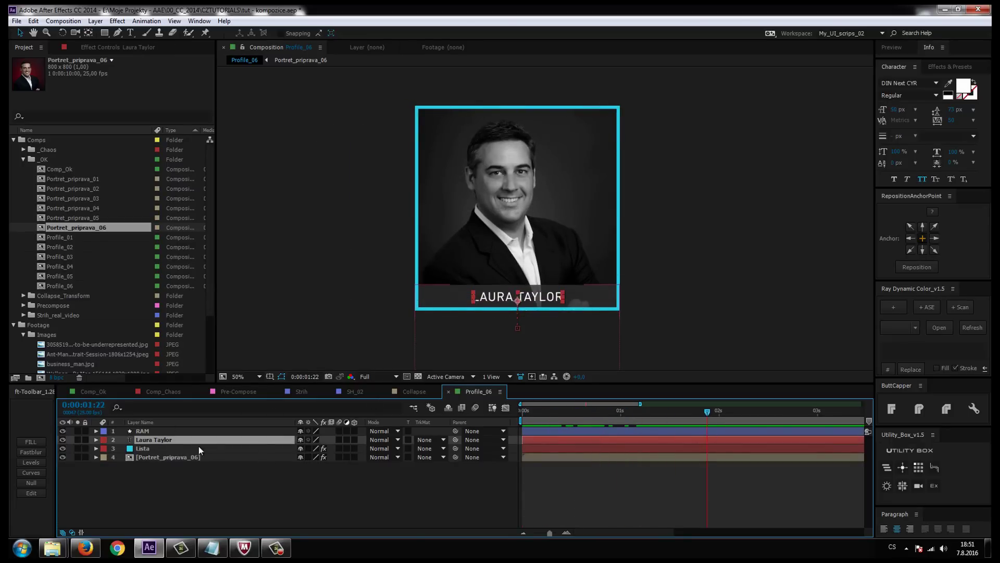
pyautogui.doubleClick(167, 441)
pyautogui.write('DFsfssf')
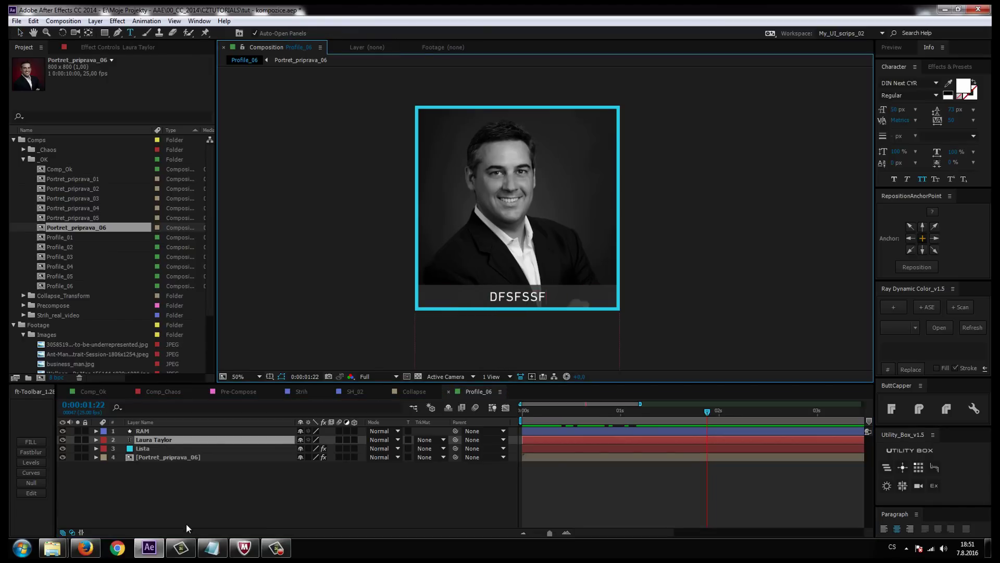
pyautogui.click(239, 479)
pyautogui.click(86, 391)
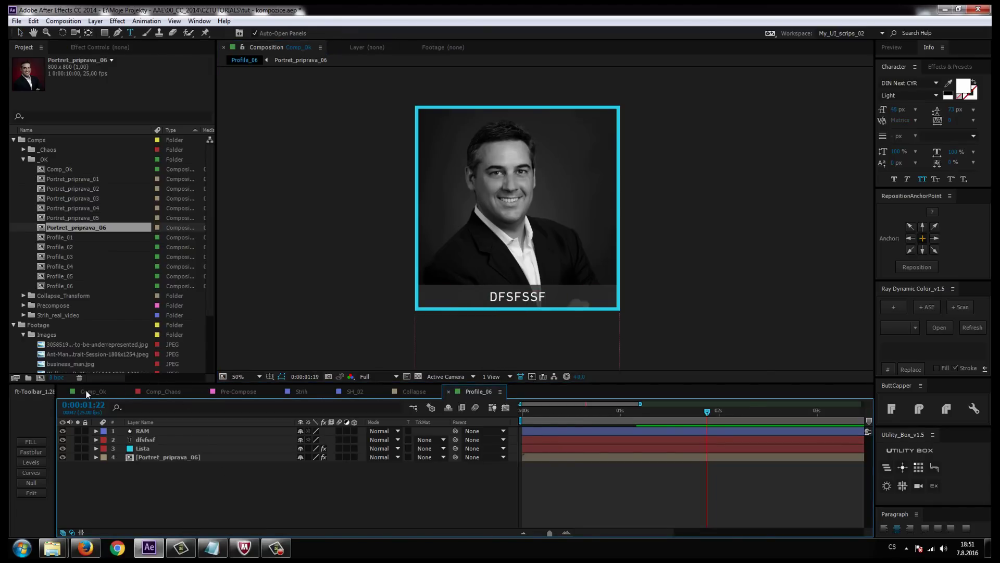
# - Duplicate the Profile_03 card and move the copy to the lower left of the layout
pyautogui.press('v')
pyautogui.click(467, 302)
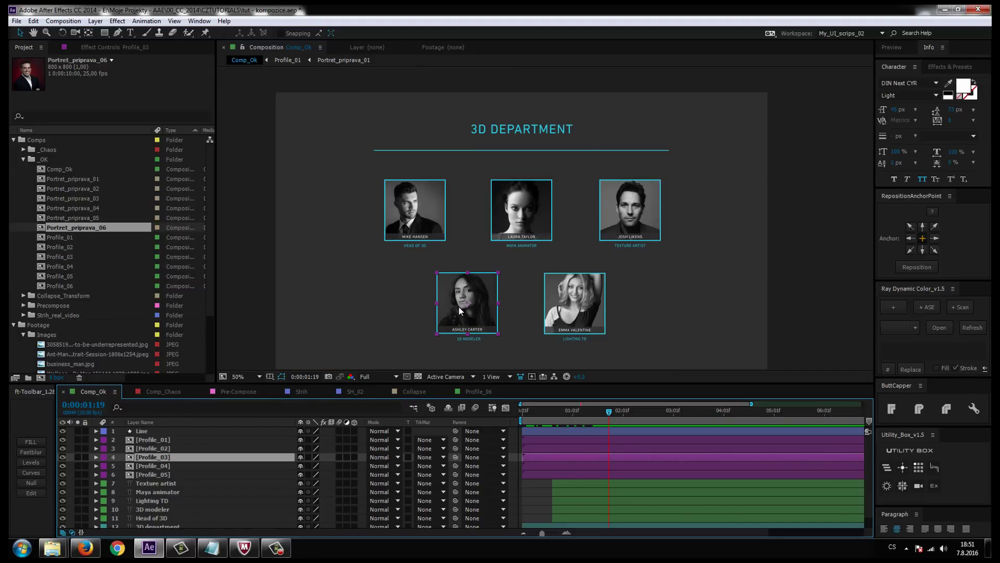
pyautogui.hotkey('ctrl', 'd')
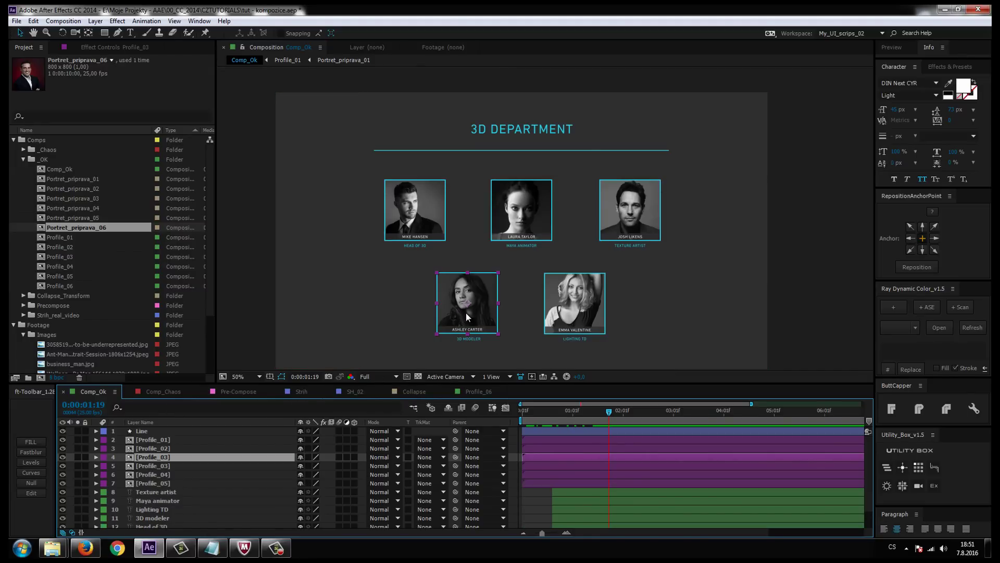
pyautogui.moveTo(470, 315); pyautogui.dragTo(378, 307)
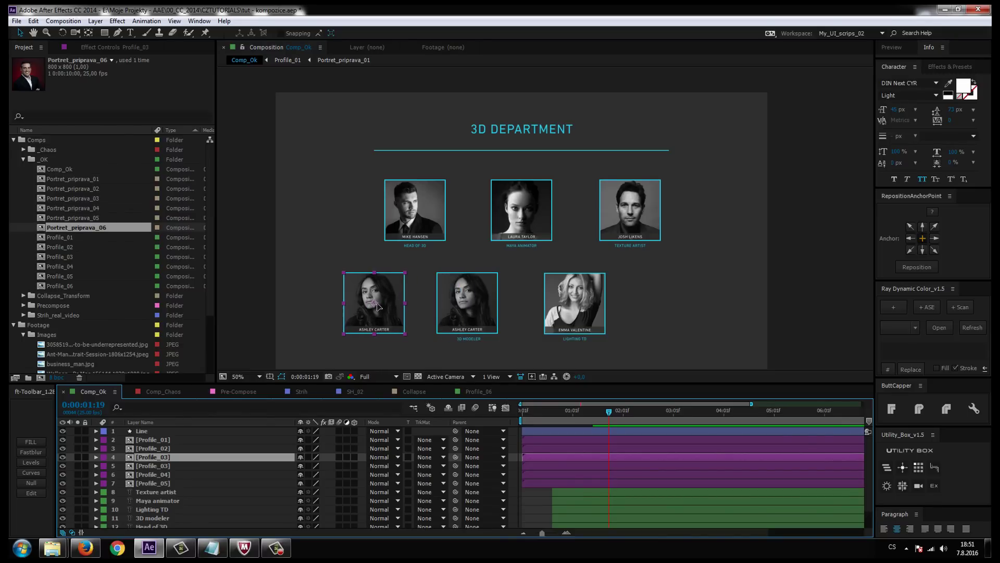
# - Replace the copied card's source with the Profile_06 composition
pyautogui.click(141, 457)
pyautogui.click(73, 286)
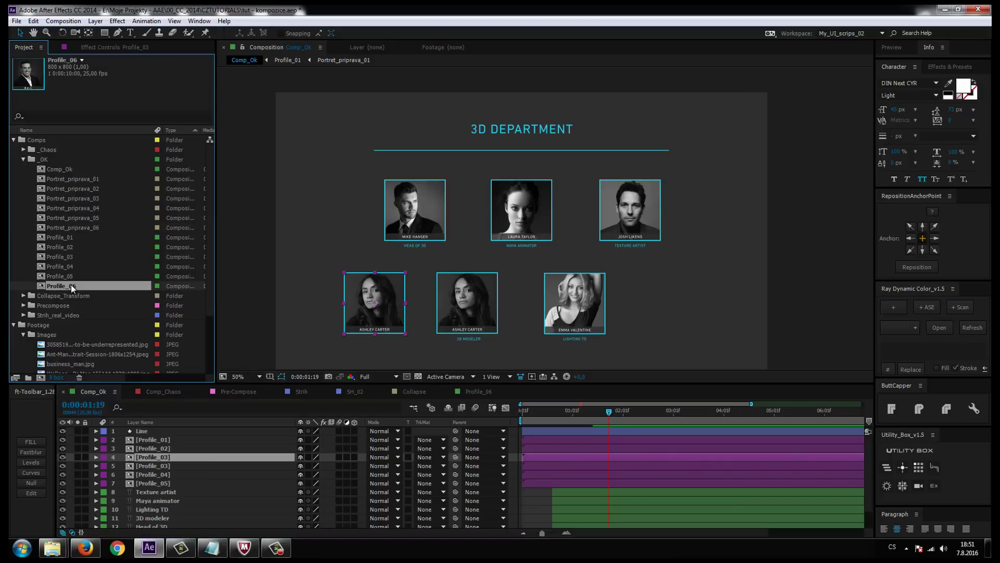
pyautogui.moveTo(71, 285); pyautogui.dragTo(178, 458)
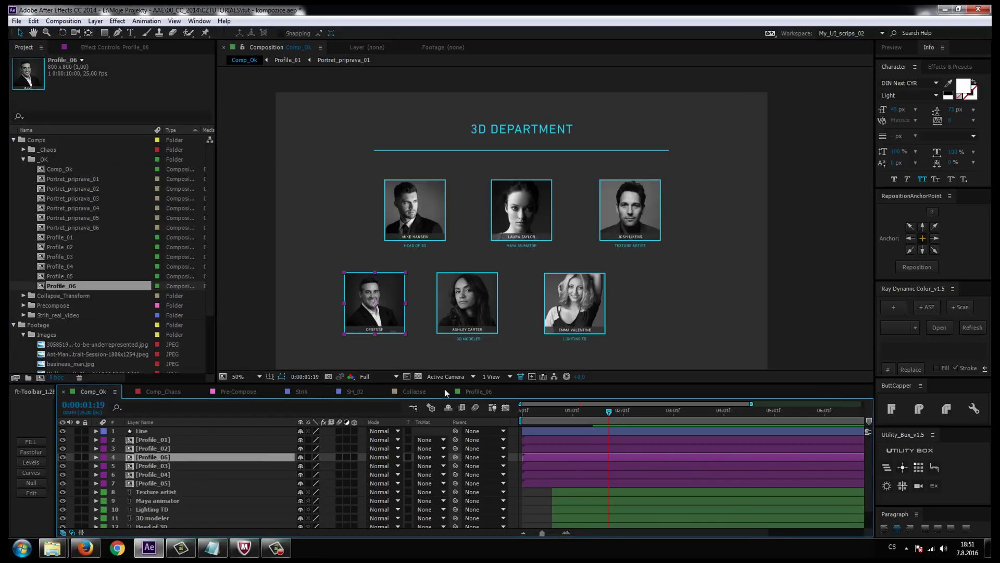
pyautogui.moveTo(397, 347)
pyautogui.mouseDown()
pyautogui.moveTo(352, 340)
pyautogui.moveTo(363, 323)
pyautogui.mouseUp()
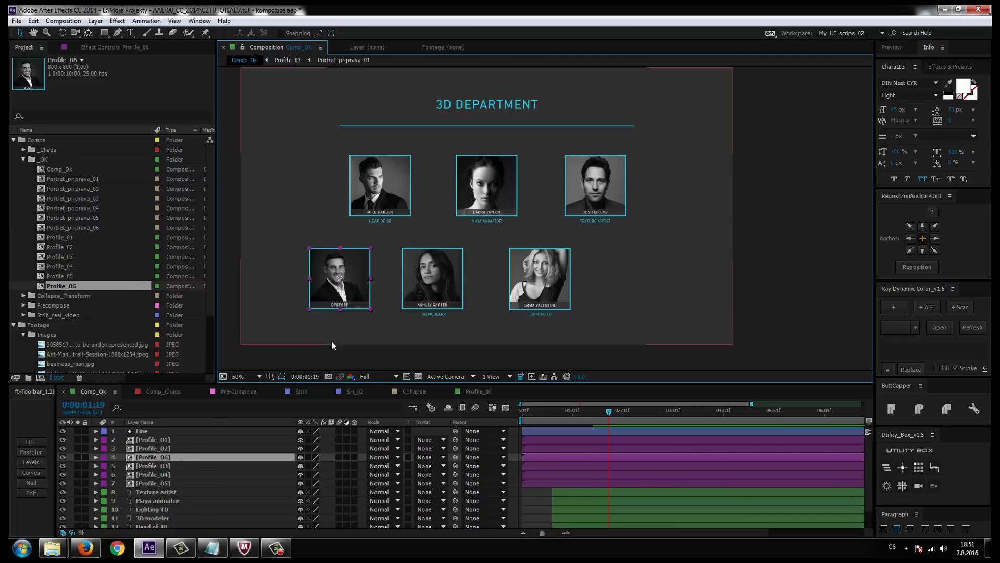
pyautogui.click(156, 395)
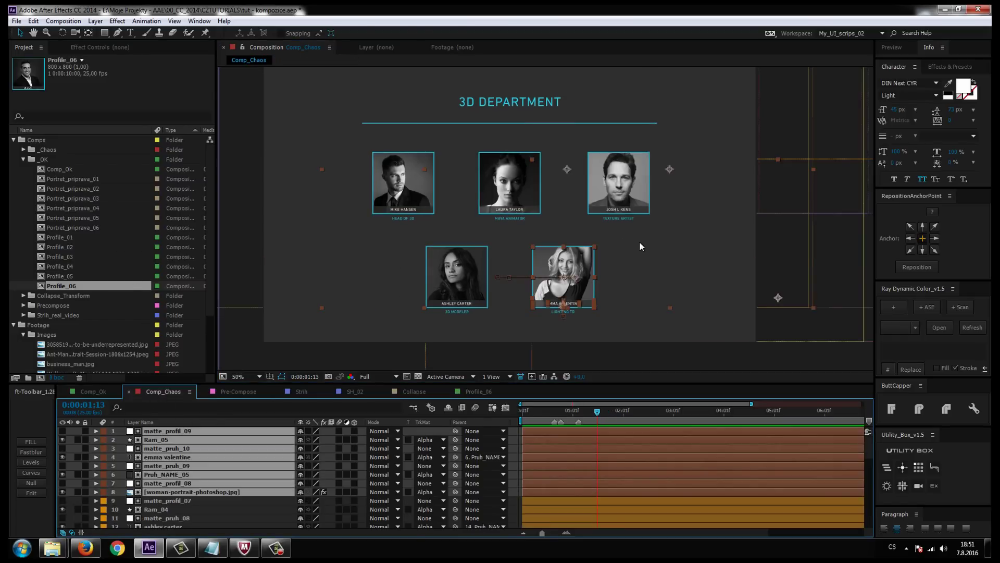
# - Return to Comp_Ok and inspect its Texture artist, BG and 3D department layers
pyautogui.click(97, 392)
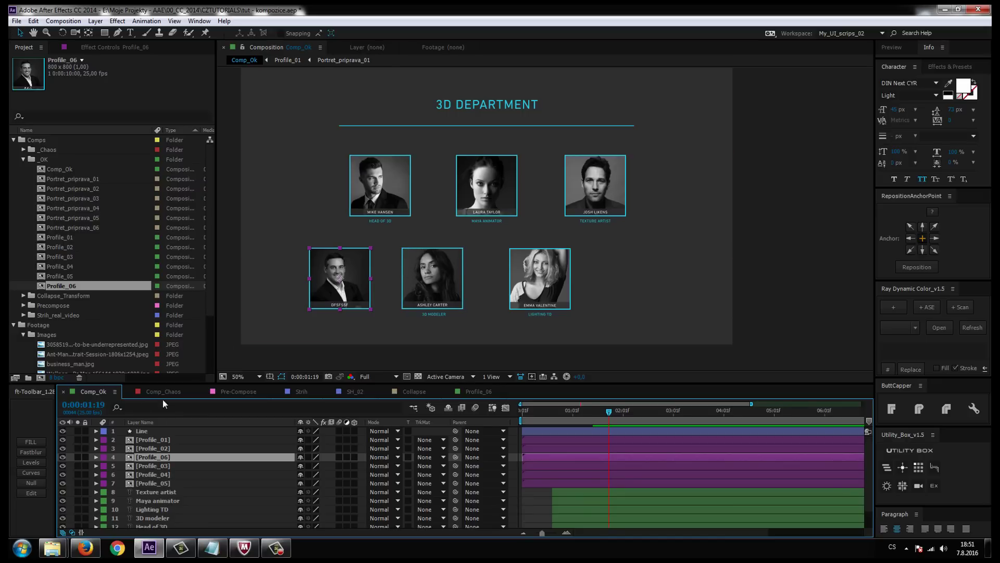
pyautogui.scroll(-2, 160, 493)
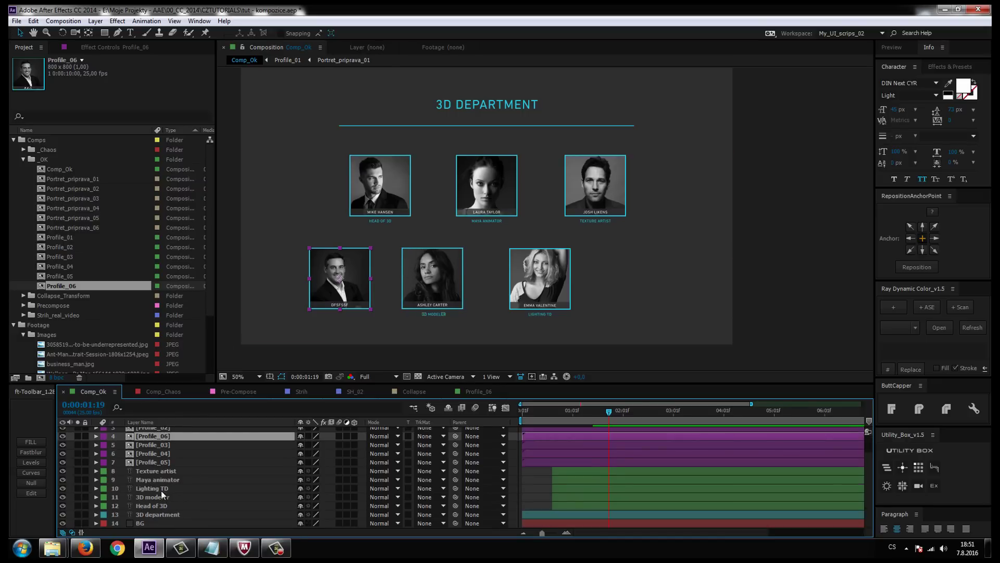
pyautogui.click(151, 470)
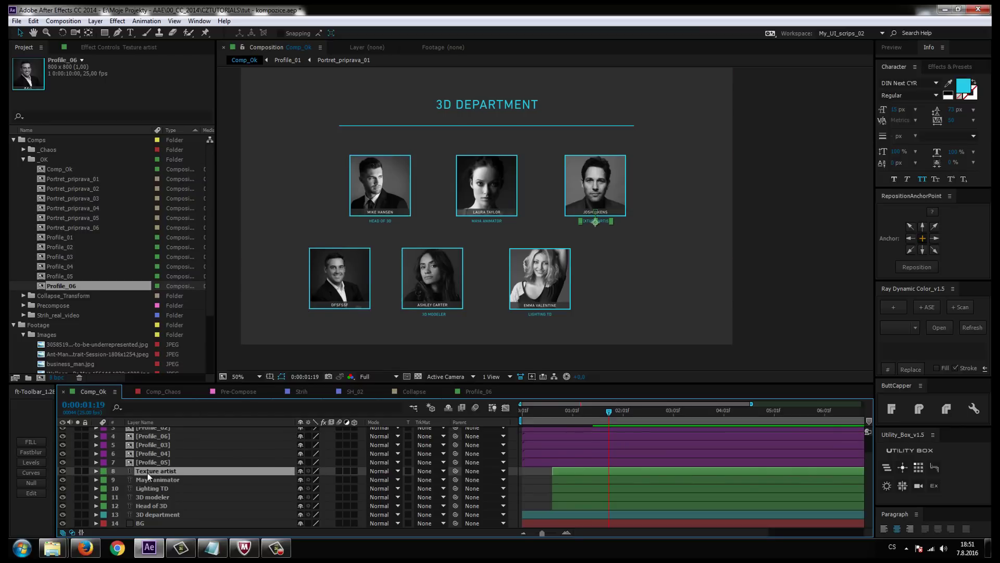
pyautogui.moveTo(416, 323); pyautogui.dragTo(443, 301)
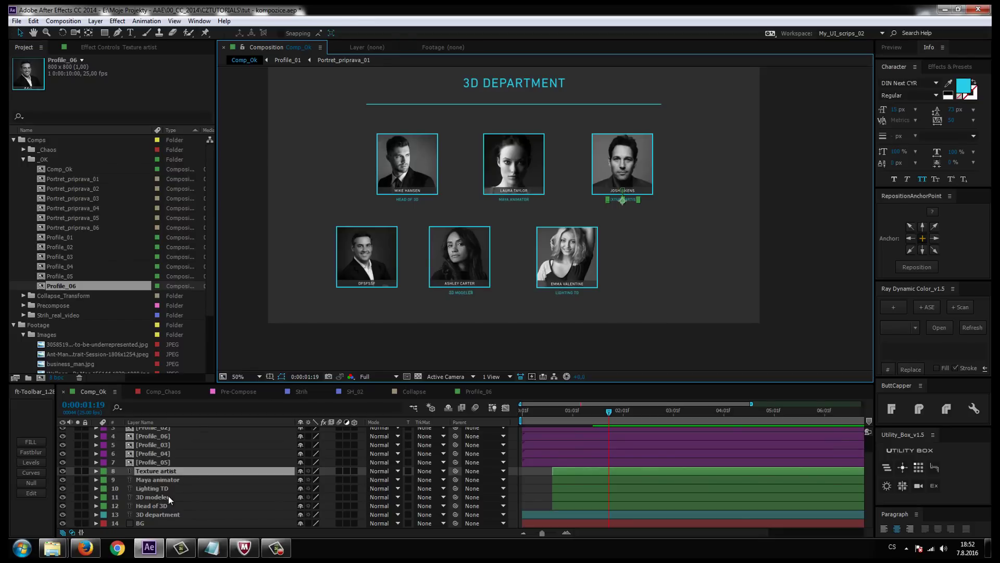
pyautogui.click(145, 523)
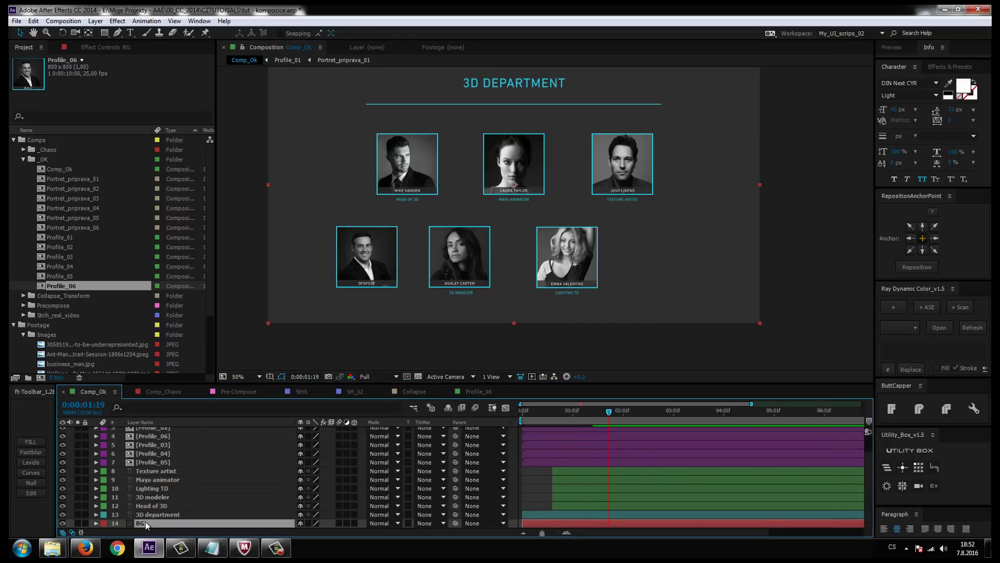
pyautogui.click(141, 514)
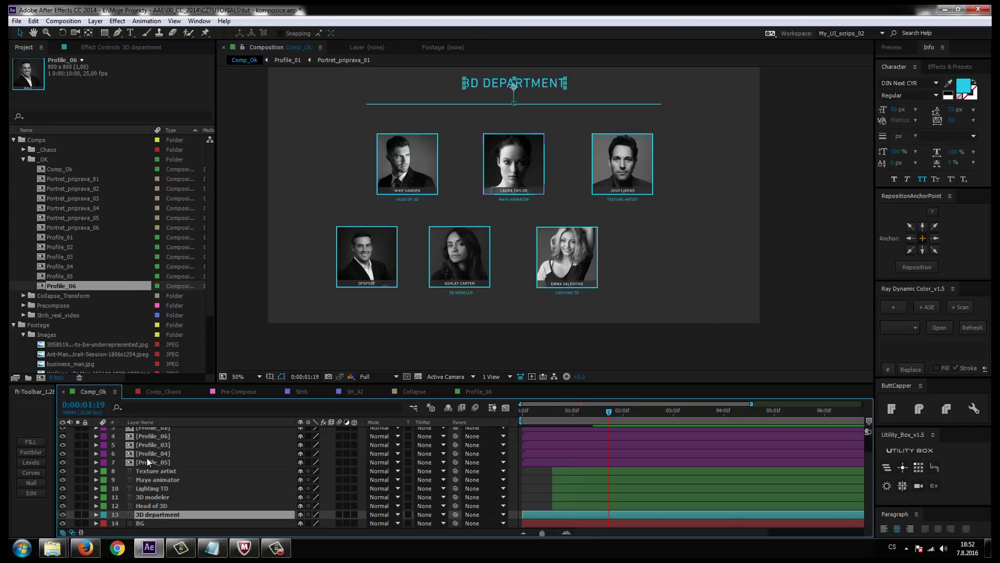
pyautogui.scroll(2, 151, 464)
pyautogui.moveTo(449, 297); pyautogui.dragTo(452, 323)
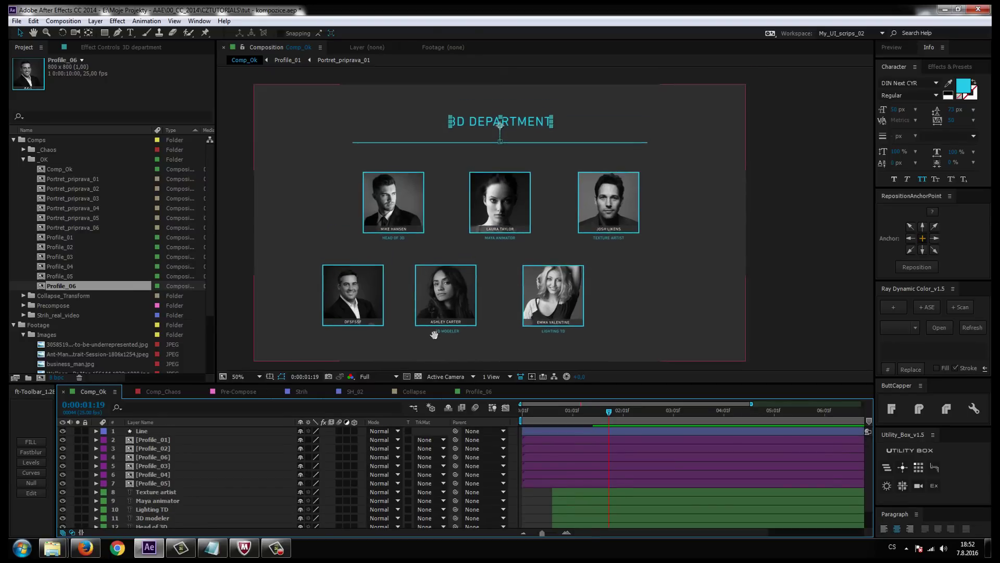
# - Widen the Project panel to show media durations, then narrow it again
pyautogui.moveTo(217, 292); pyautogui.dragTo(234, 296)
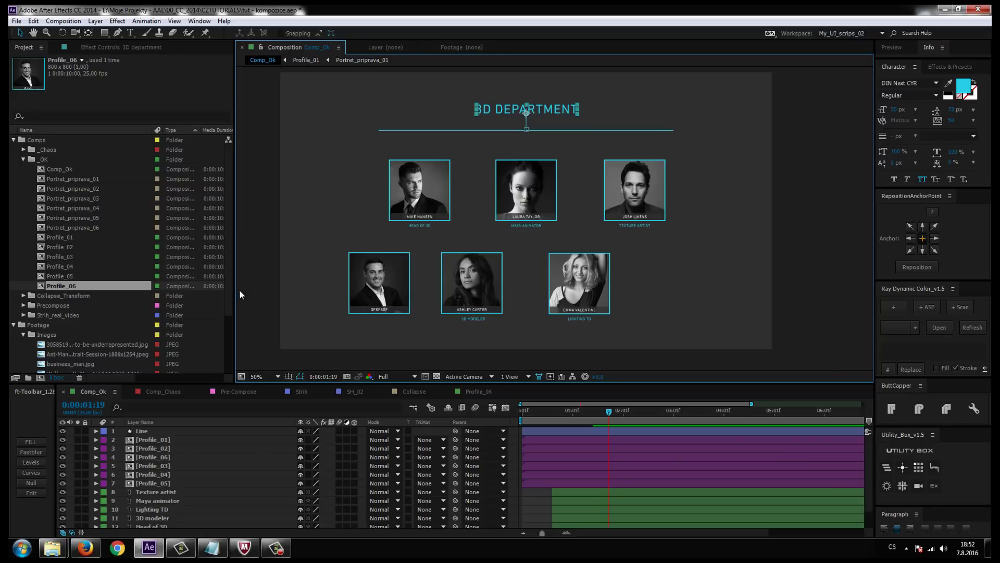
pyautogui.moveTo(235, 291); pyautogui.dragTo(213, 295)
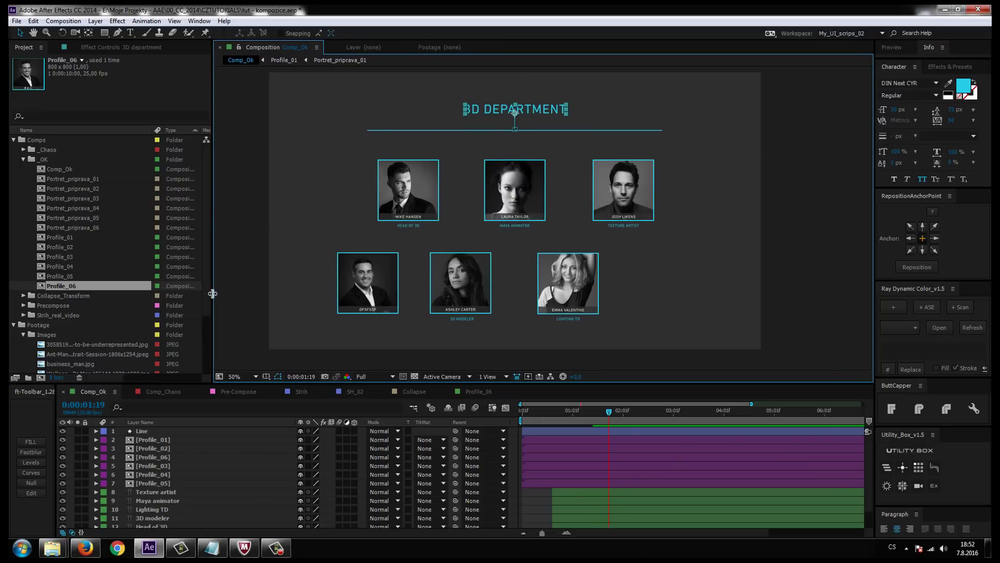
pyautogui.moveTo(213, 293); pyautogui.dragTo(214, 293)
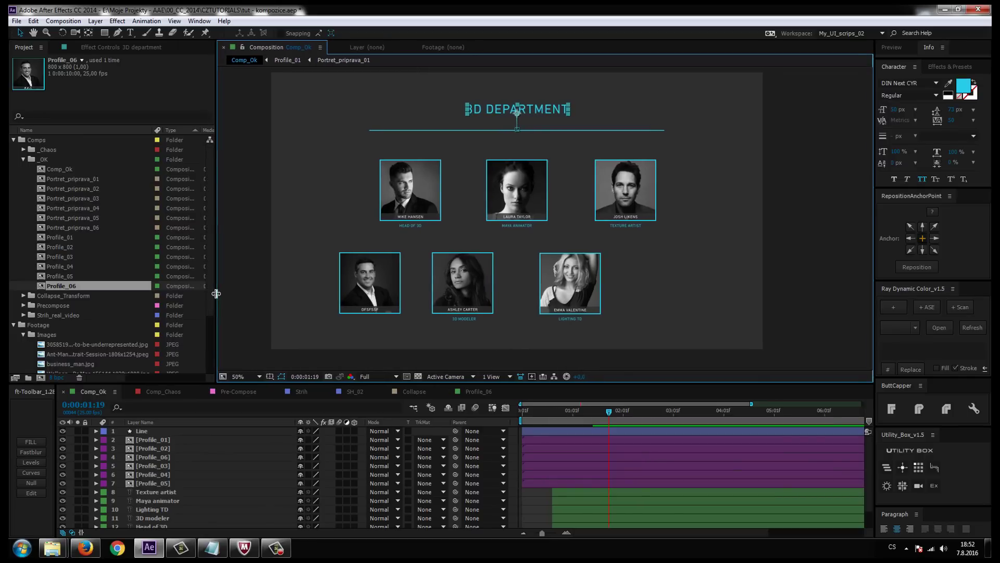
pyautogui.click(152, 474)
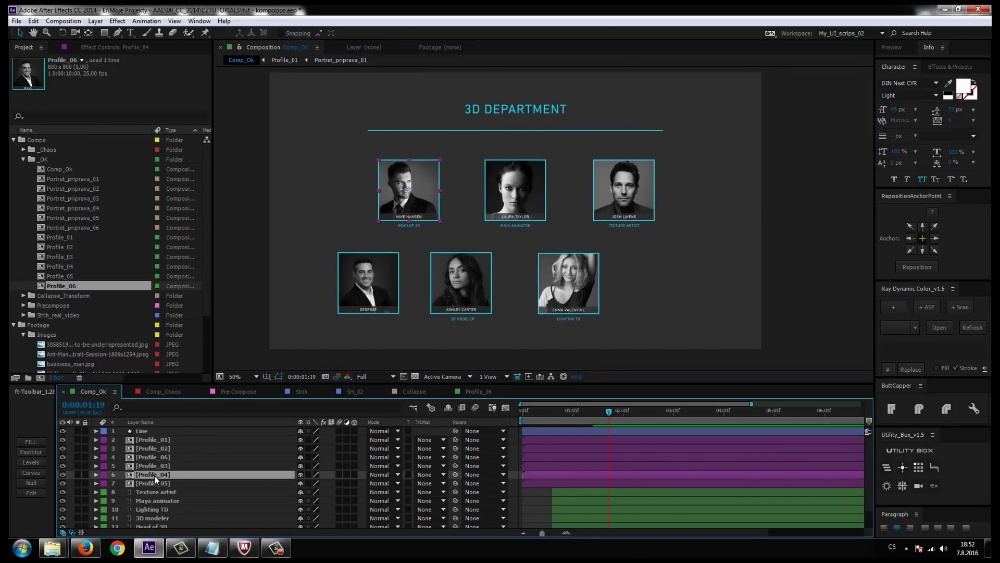
pyautogui.click(154, 463)
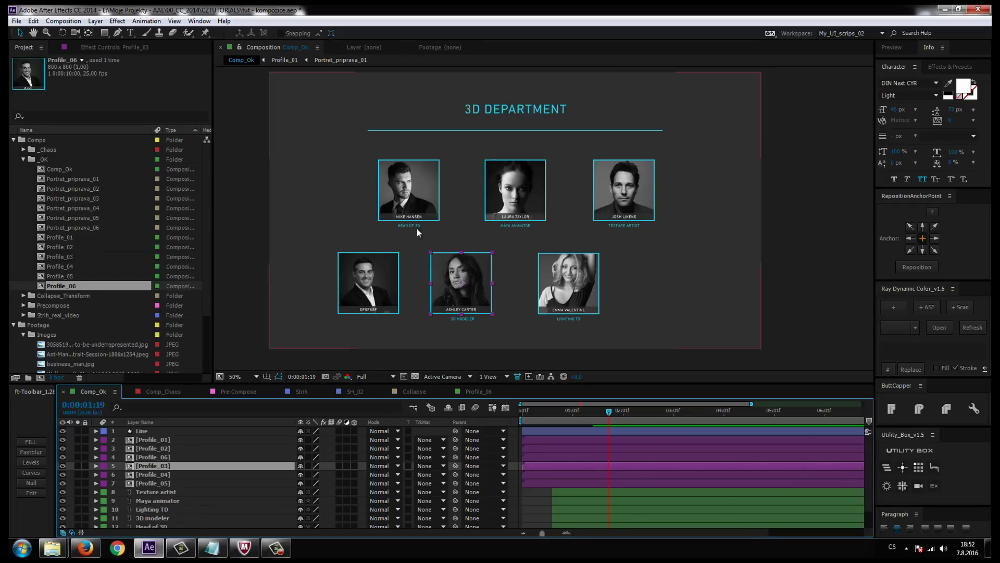
pyautogui.click(142, 440)
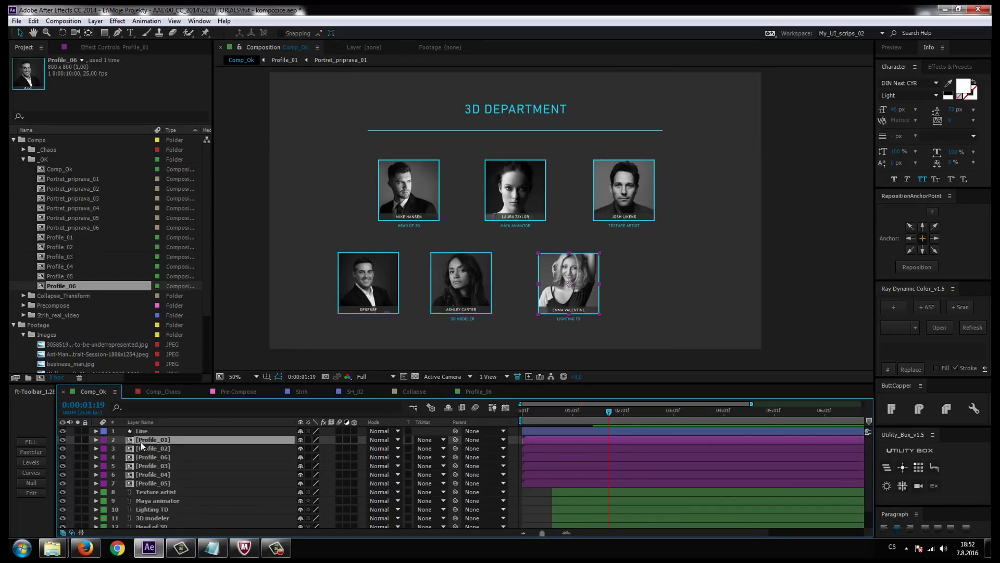
pyautogui.click(151, 394)
pyautogui.click(90, 391)
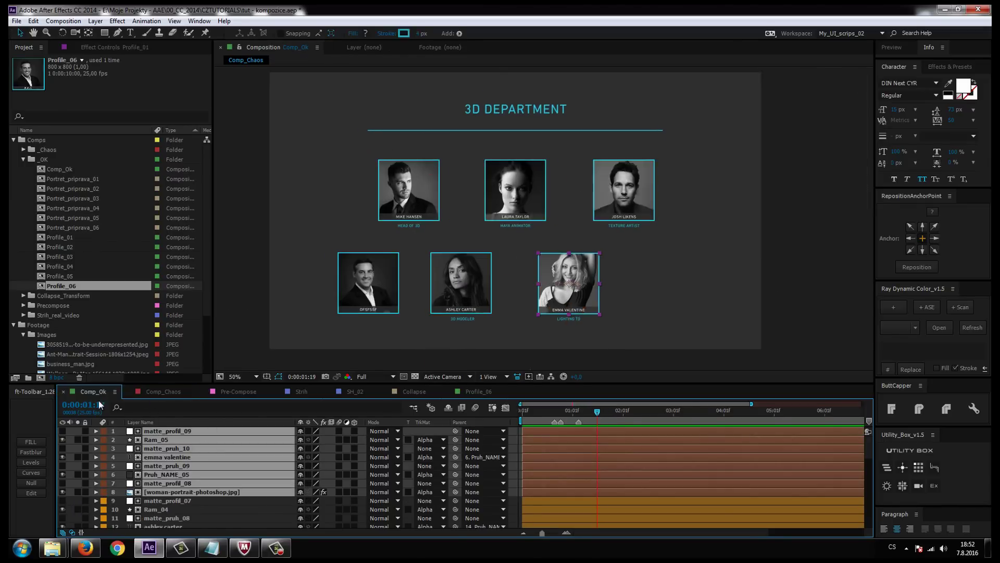
pyautogui.click(568, 292)
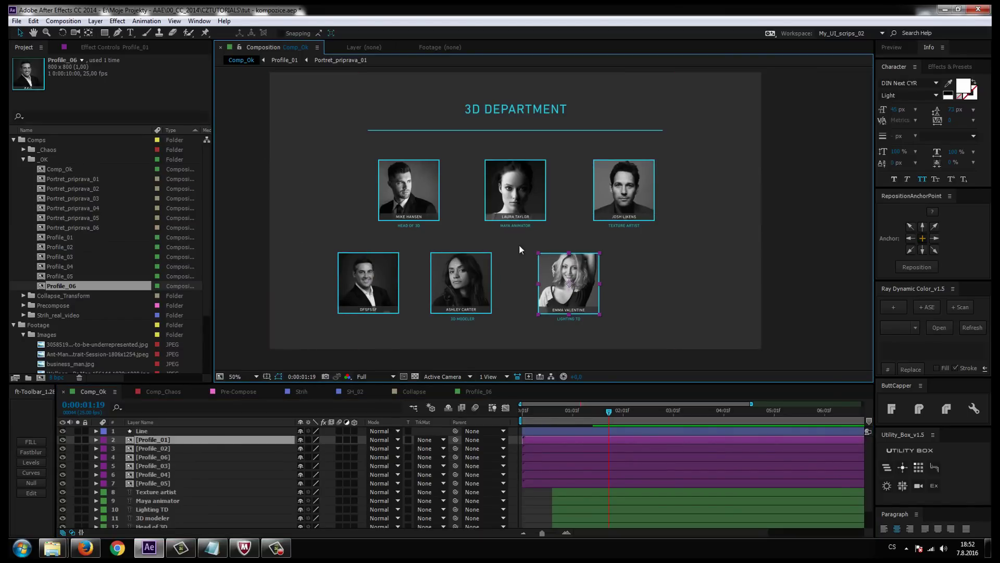
pyautogui.click(63, 439)
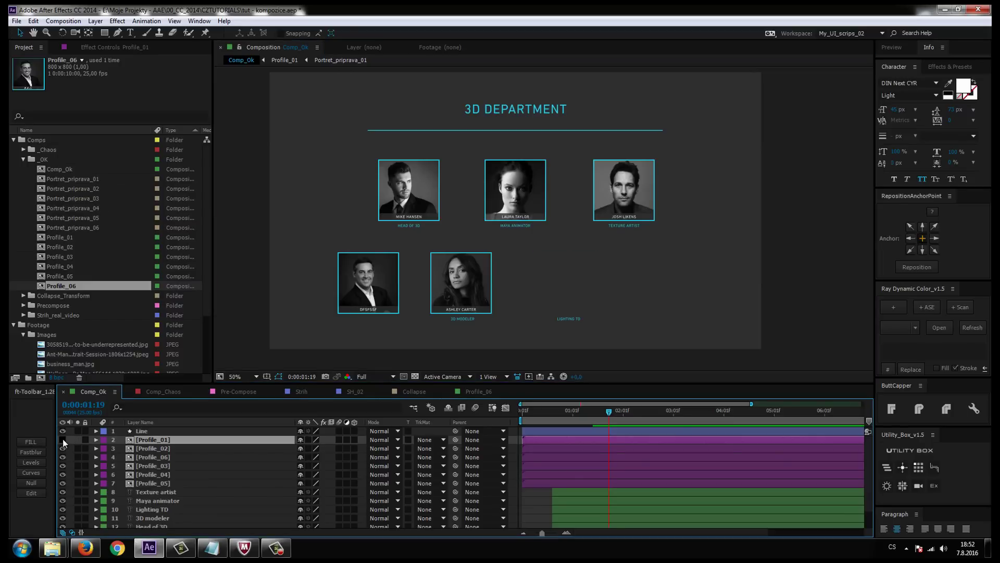
pyautogui.click(63, 440)
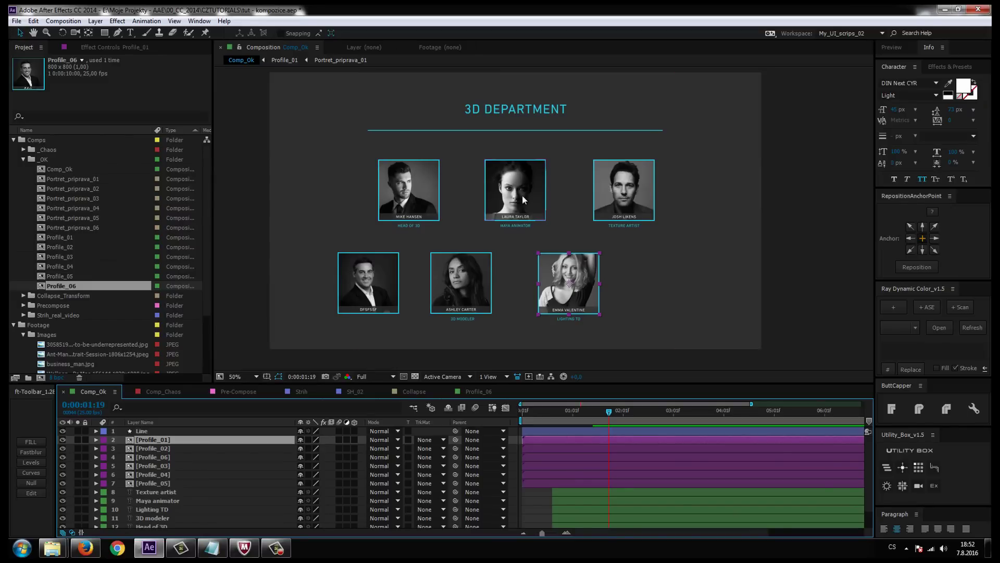
# - Replace the top-middle photo's source with the Profile_06 comp
pyautogui.click(521, 211)
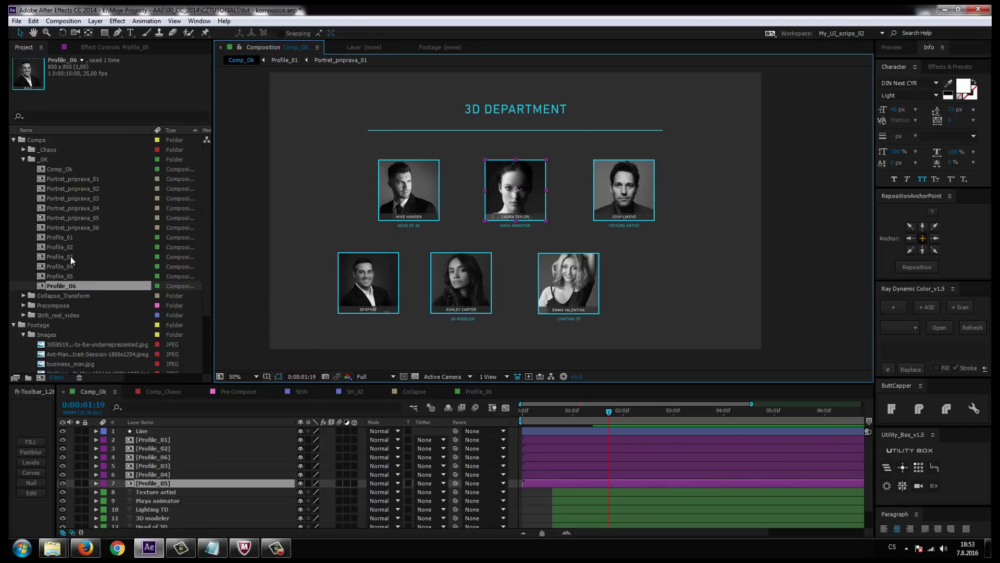
pyautogui.click(70, 257)
pyautogui.click(73, 286)
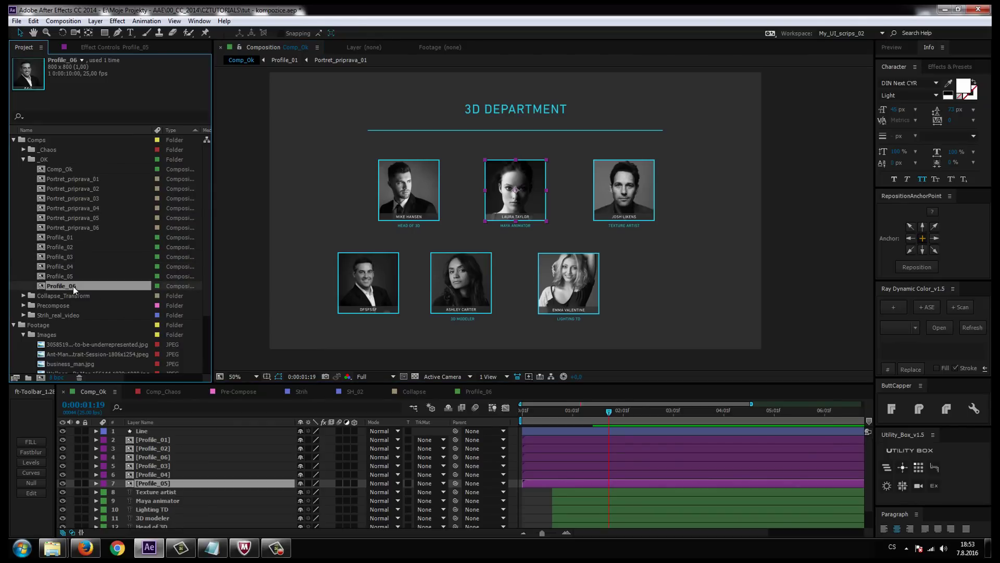
pyautogui.moveTo(73, 286); pyautogui.dragTo(167, 483)
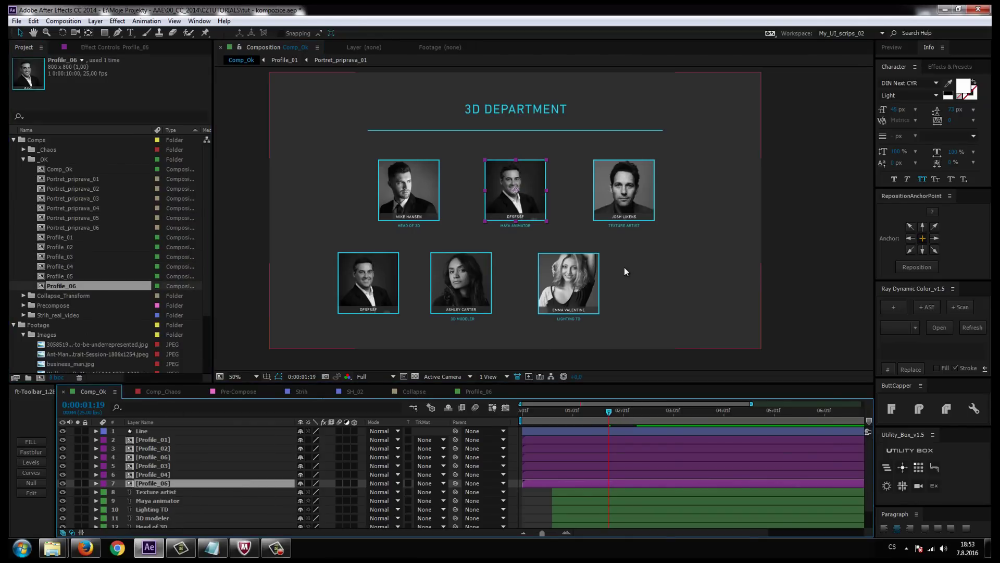
# - Replace the bottom-left photo's source with the Profile_05 comp
pyautogui.click(394, 292)
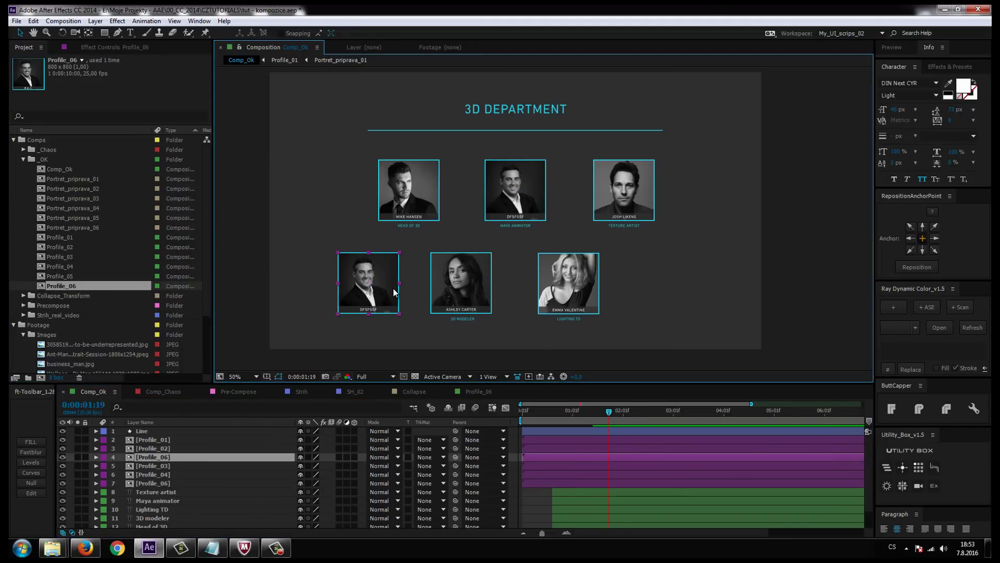
pyautogui.click(61, 275)
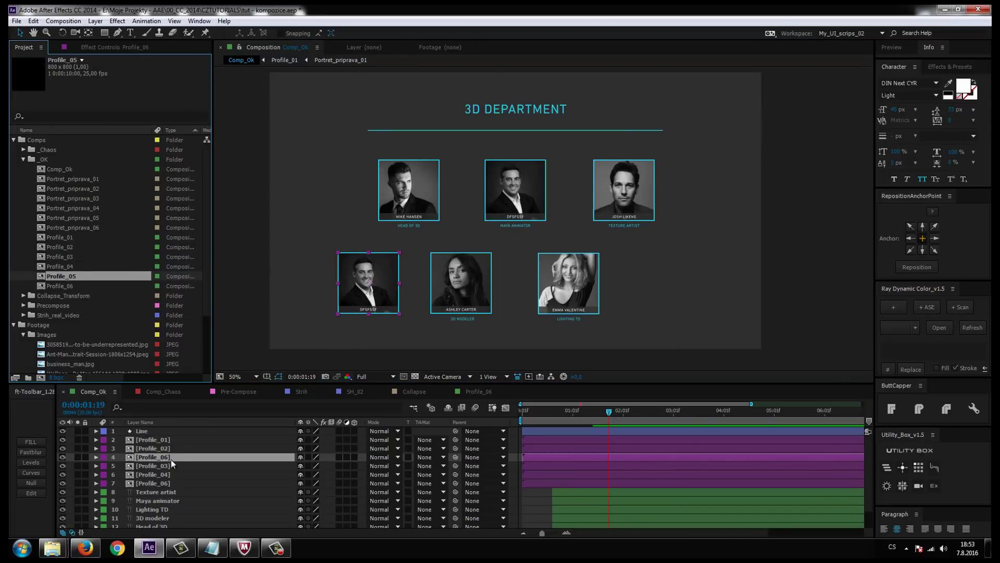
pyautogui.keyDown('shift'); pyautogui.click(61, 285); pyautogui.keyUp('shift')
pyautogui.moveTo(61, 286)
pyautogui.mouseDown()
pyautogui.moveTo(119, 359)
pyautogui.moveTo(165, 456)
pyautogui.mouseUp()
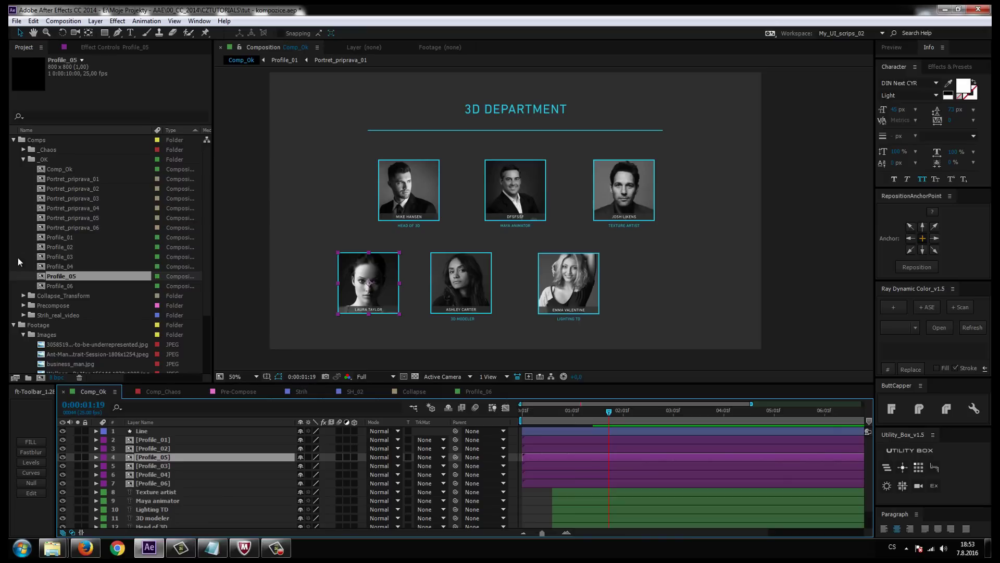
pyautogui.moveTo(572, 271); pyautogui.dragTo(531, 277)
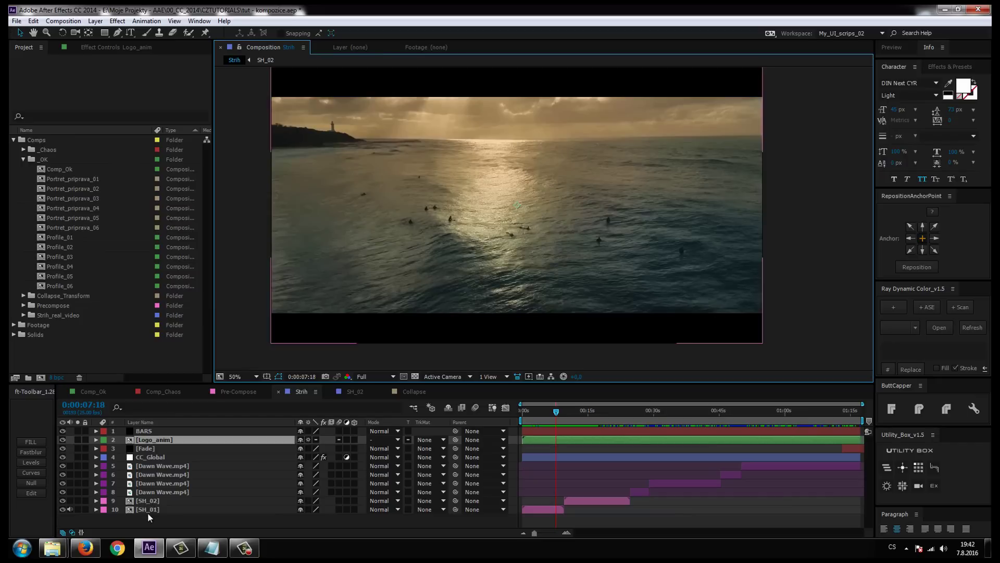
# - Check Strih's SH_01, SH_02, Dawn Wave.mp4 and CC_Global layers, then switch to Comp_Chaos
pyautogui.click(295, 391)
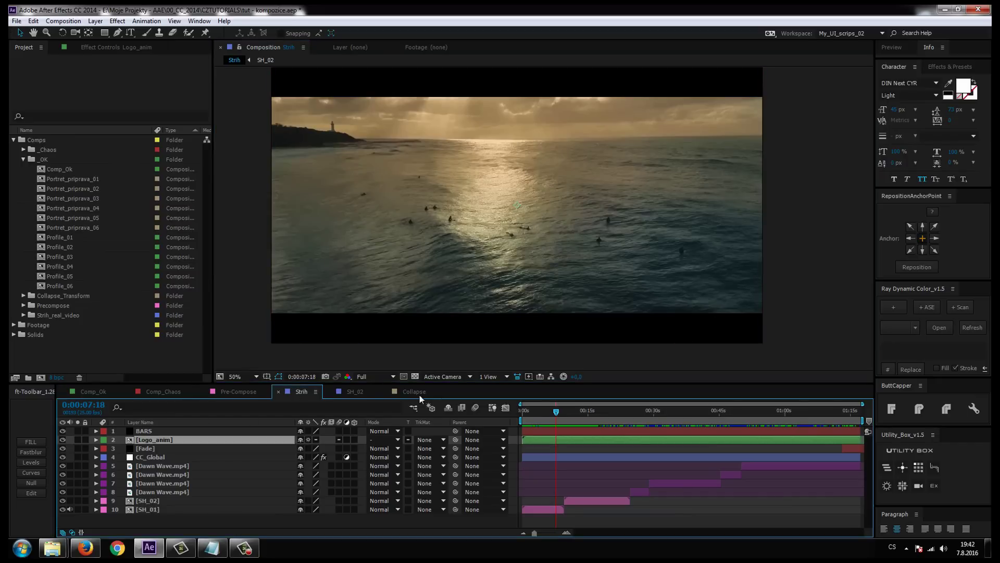
pyautogui.click(148, 501)
pyautogui.click(148, 509)
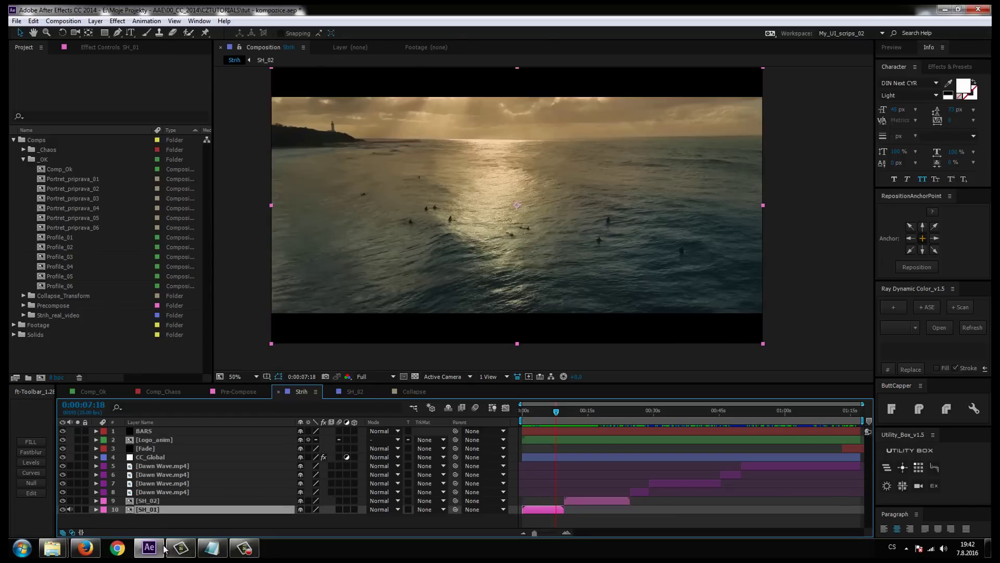
pyautogui.click(144, 501)
pyautogui.click(157, 492)
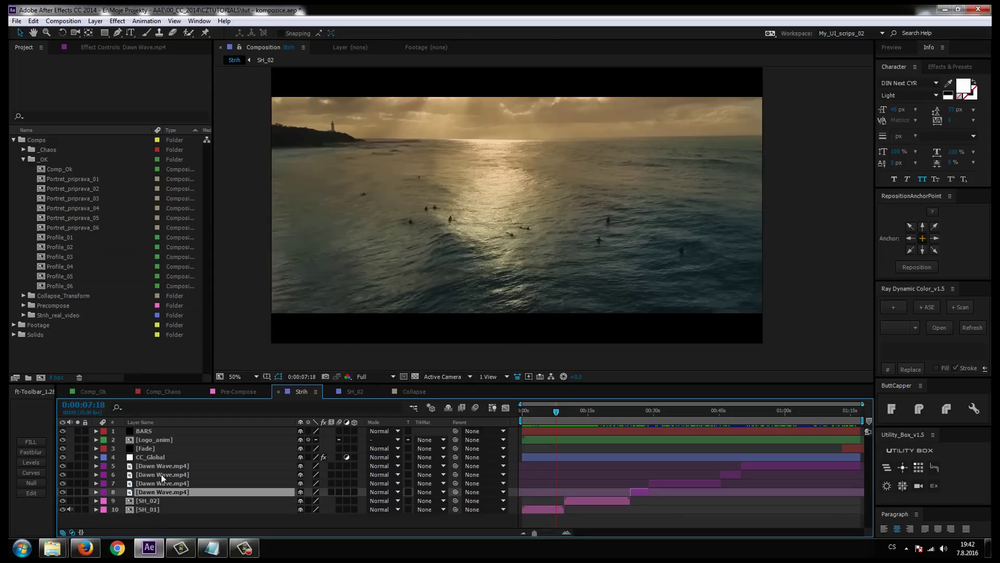
pyautogui.click(148, 457)
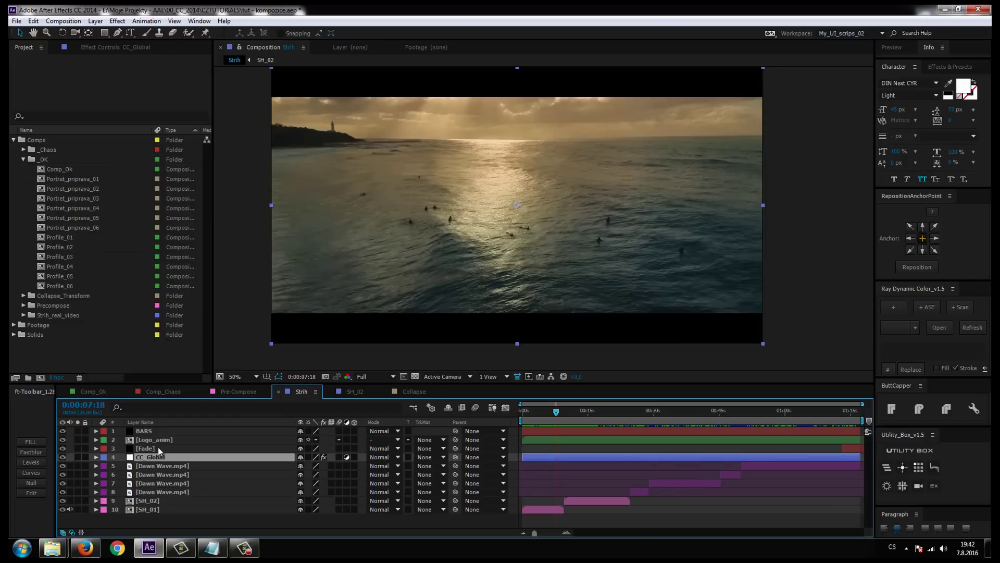
pyautogui.click(145, 509)
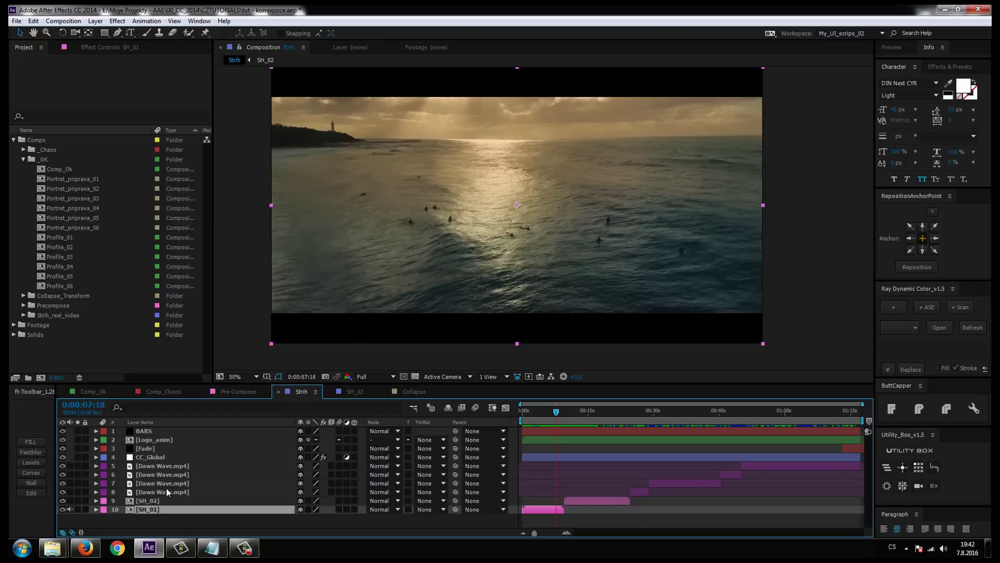
pyautogui.click(164, 491)
pyautogui.keyDown('ctrl'); pyautogui.click(158, 465); pyautogui.keyUp('ctrl')
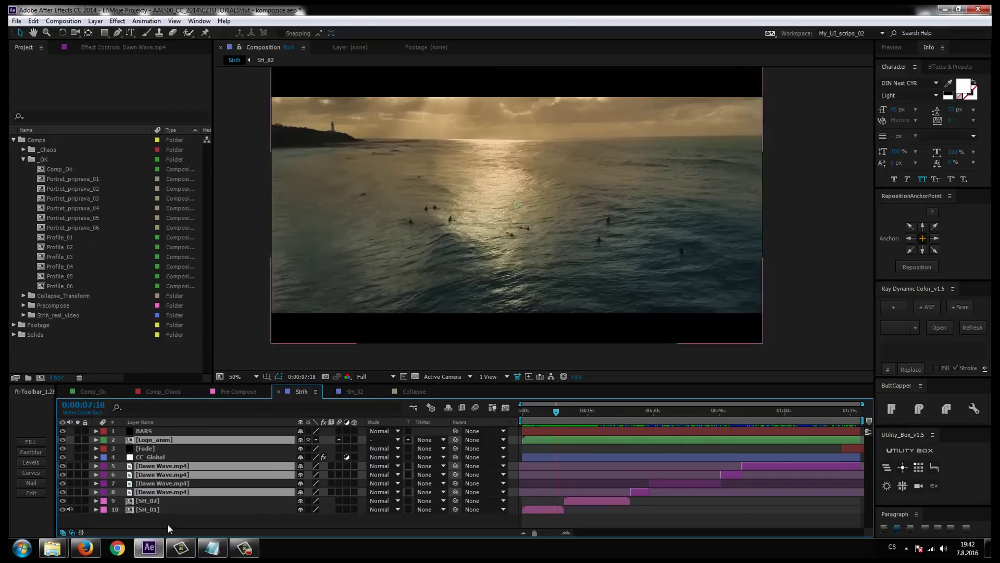
pyautogui.click(148, 519)
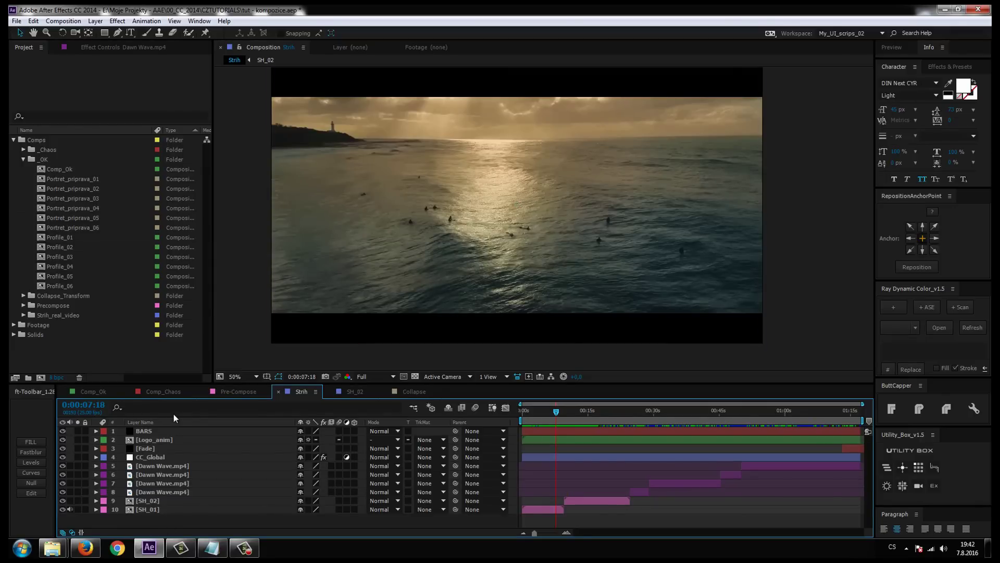
pyautogui.click(158, 392)
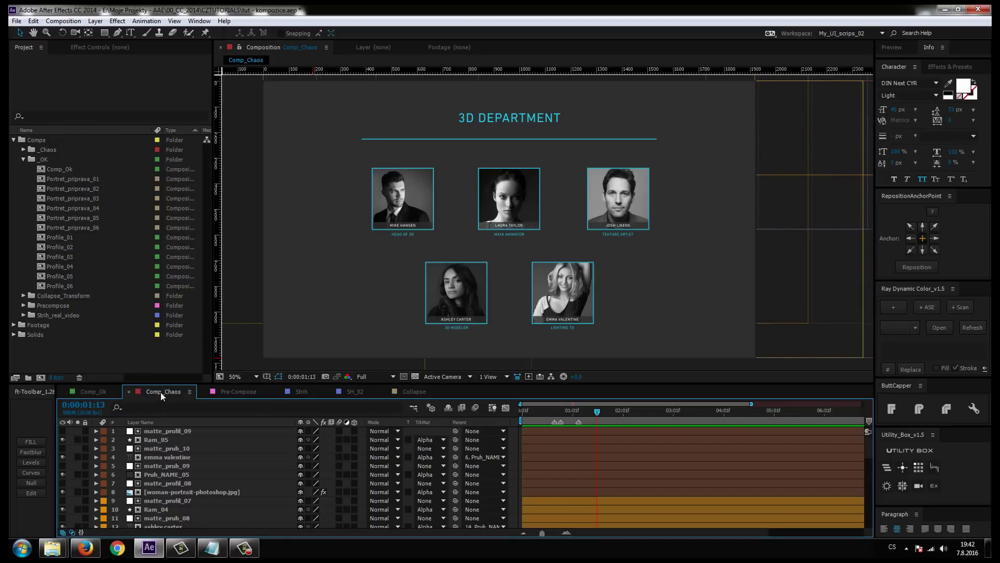
# - Compare against Comp_Ok, then select Comp_Chaos layers 1–8 starting at matte_profil_09
pyautogui.click(99, 391)
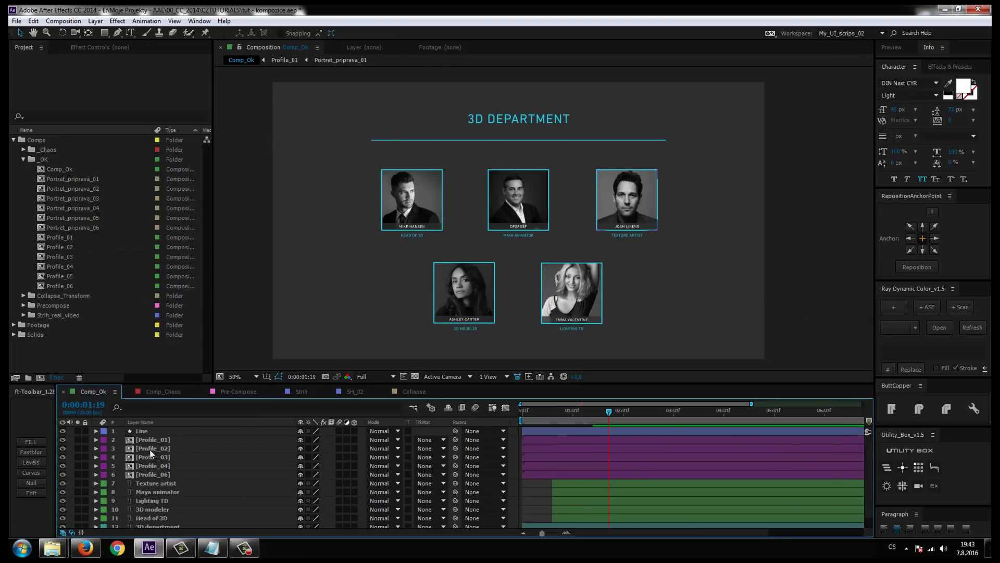
pyautogui.click(158, 392)
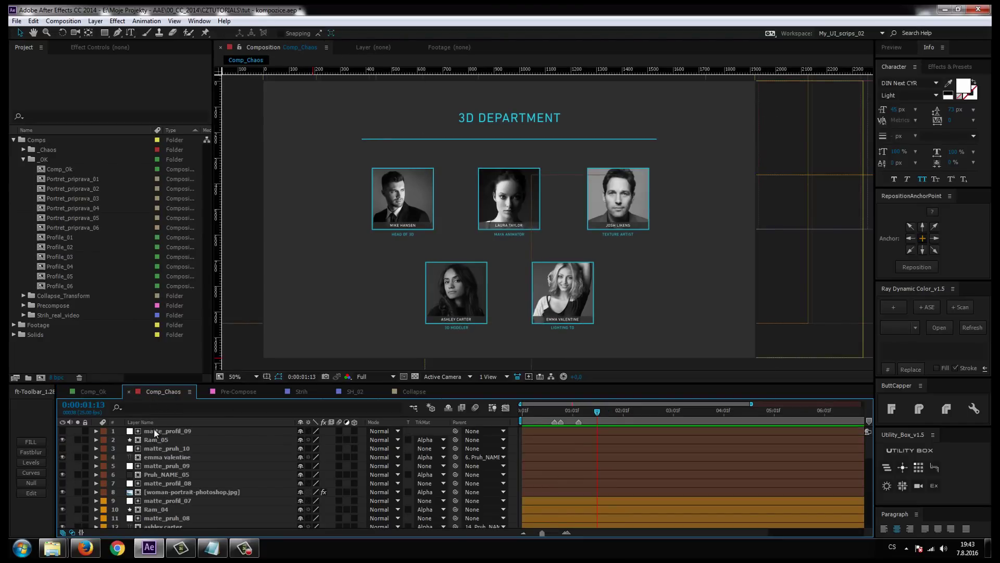
pyautogui.click(154, 430)
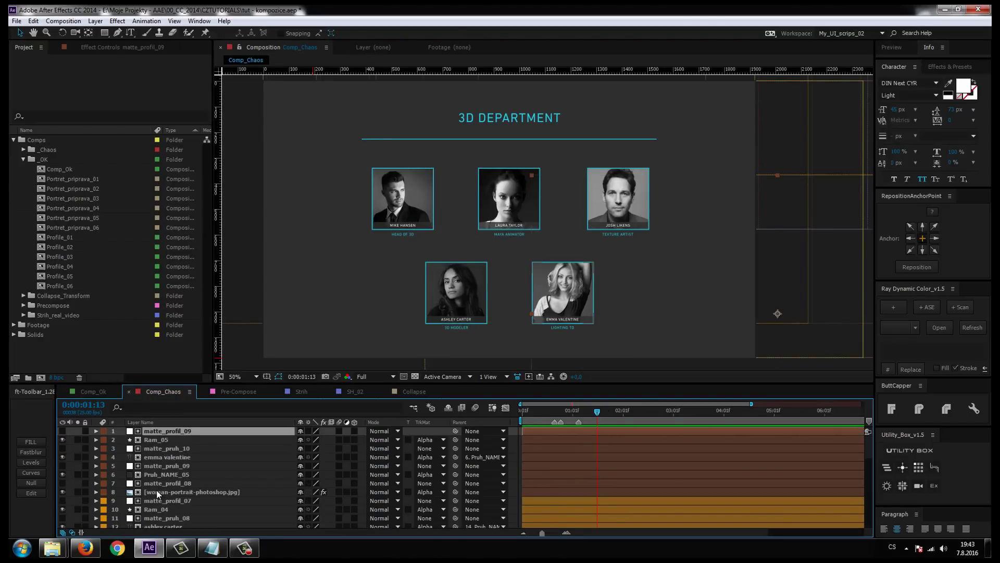
pyautogui.keyDown('shift'); pyautogui.click(156, 490); pyautogui.keyUp('shift')
# - Pre-compose the selected top eight layers into a precomp named 01
pyautogui.rightClick(164, 467)
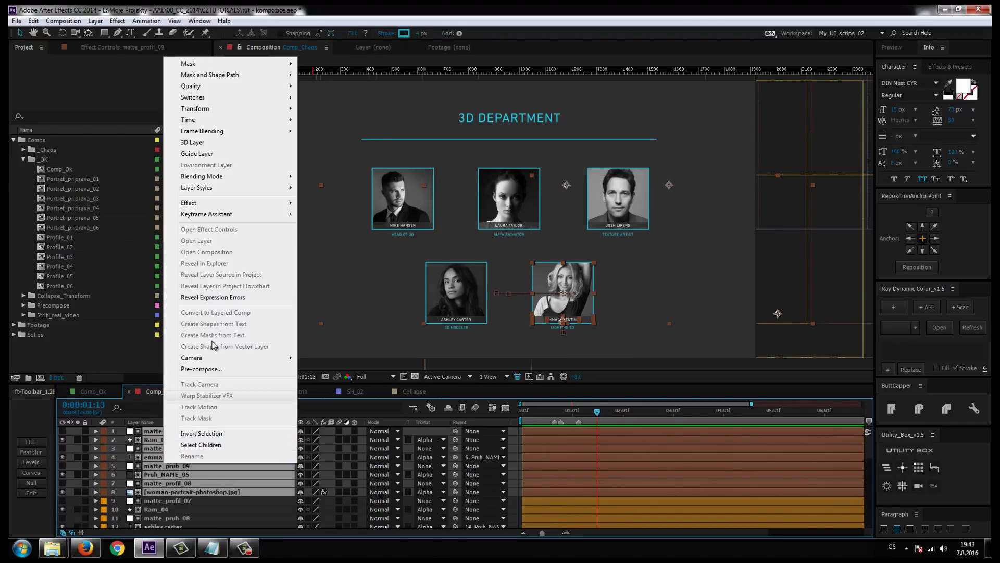
pyautogui.click(207, 369)
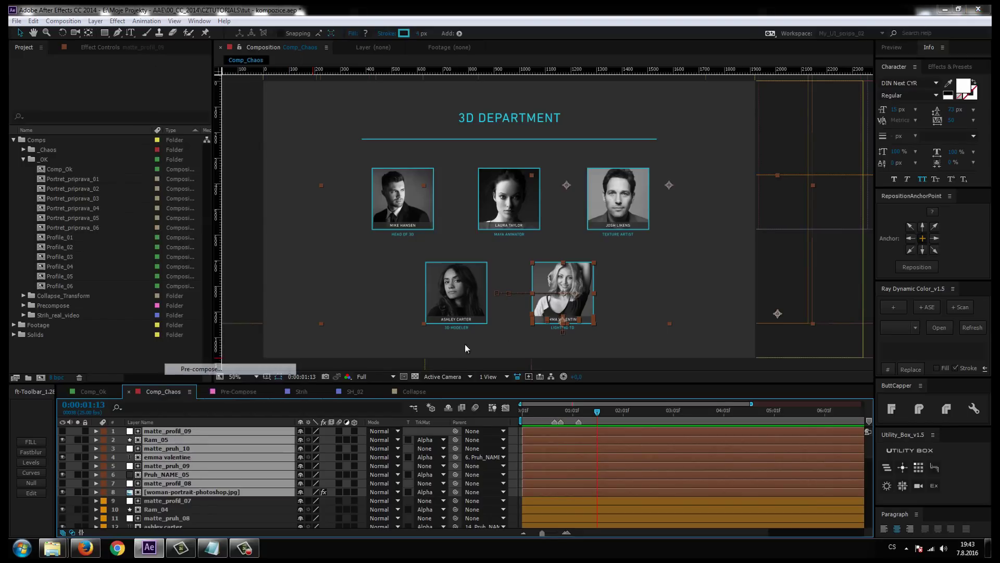
pyautogui.write('01')
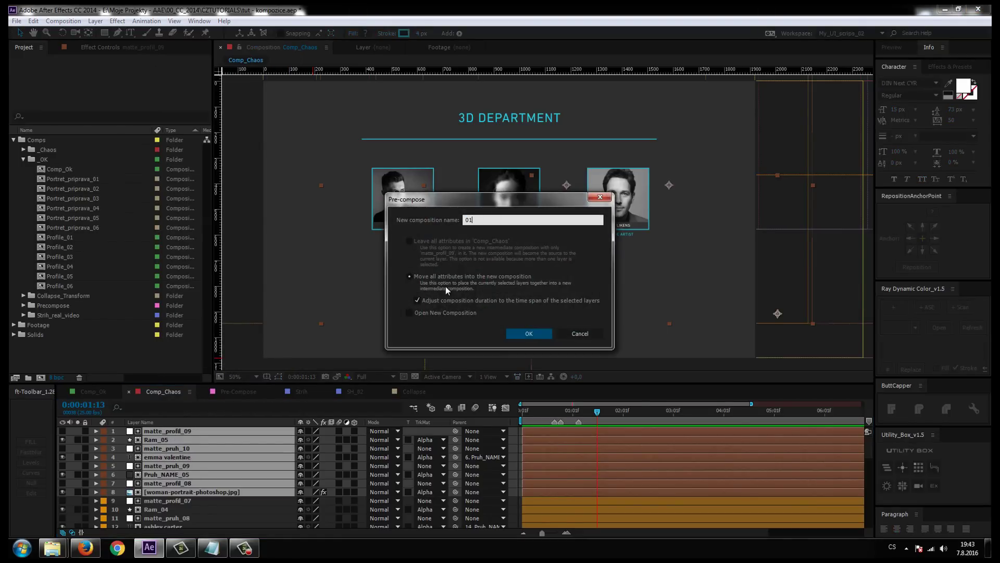
pyautogui.press('Return')
# - Pre-compose layers 2–9, from matte_profil_07 down, into precomp 02
pyautogui.click(161, 440)
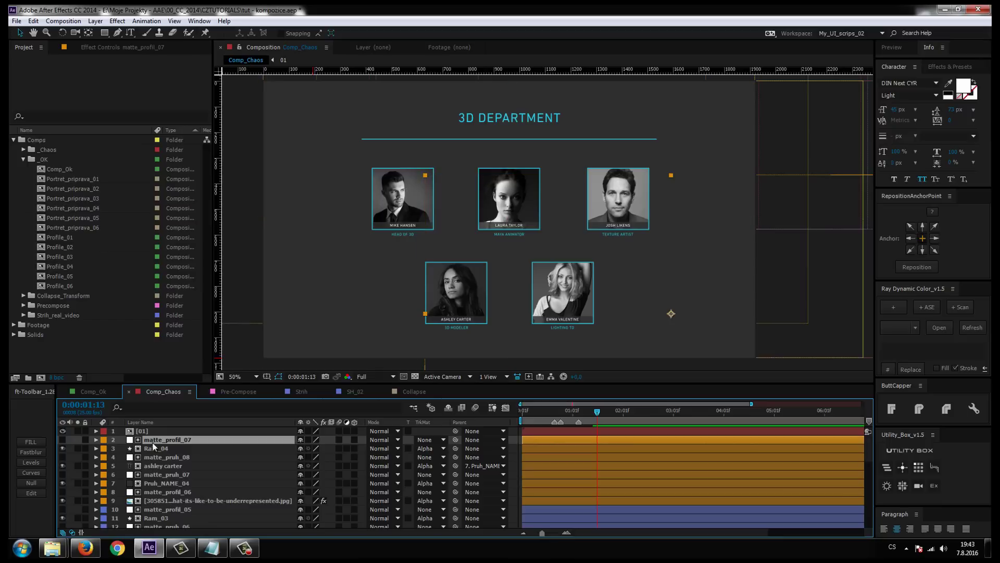
pyautogui.keyDown('shift'); pyautogui.click(151, 501); pyautogui.keyUp('shift')
pyautogui.rightClick(164, 480)
pyautogui.click(211, 386)
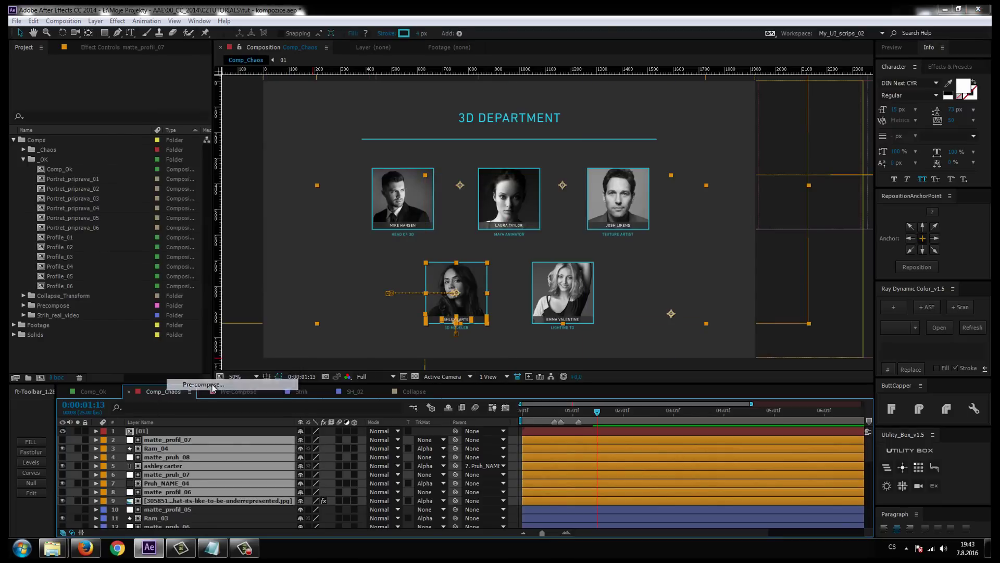
pyautogui.write('02')
pyautogui.press('Return')
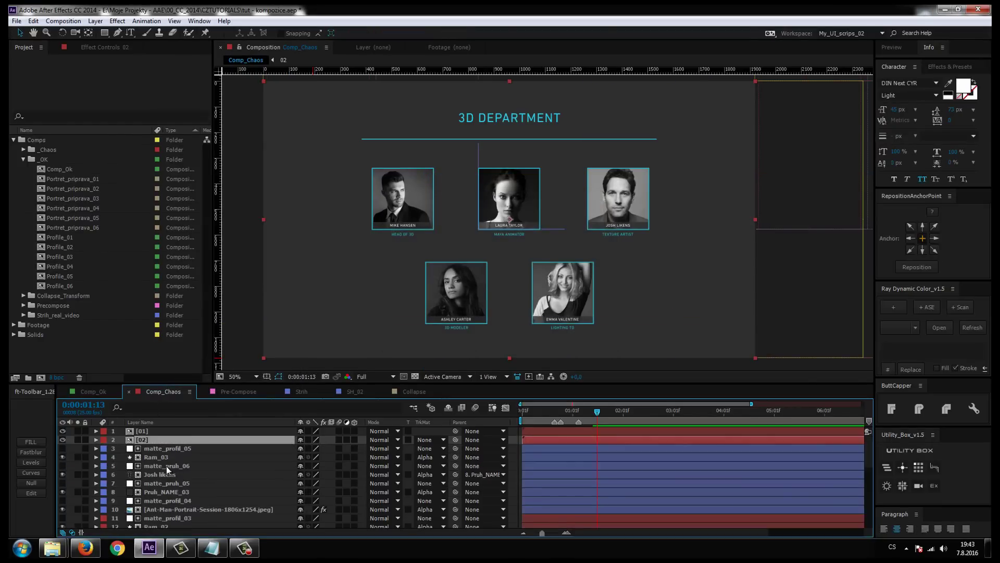
# - Pre-compose layers 3–10, from matte_profil_05 down, into precomp 03
pyautogui.click(152, 449)
pyautogui.keyDown('shift'); pyautogui.click(151, 510); pyautogui.keyUp('shift')
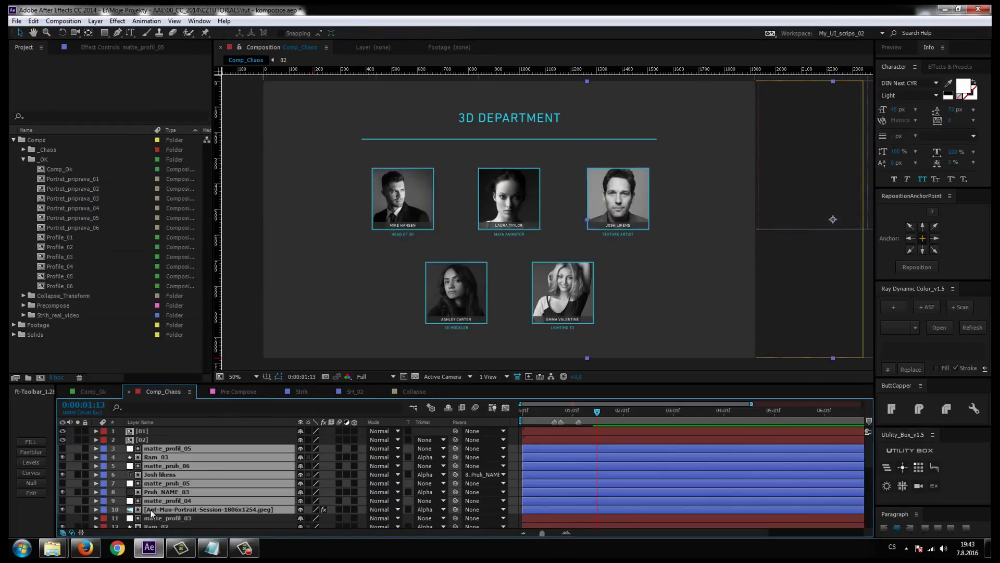
pyautogui.rightClick(158, 481)
pyautogui.click(211, 387)
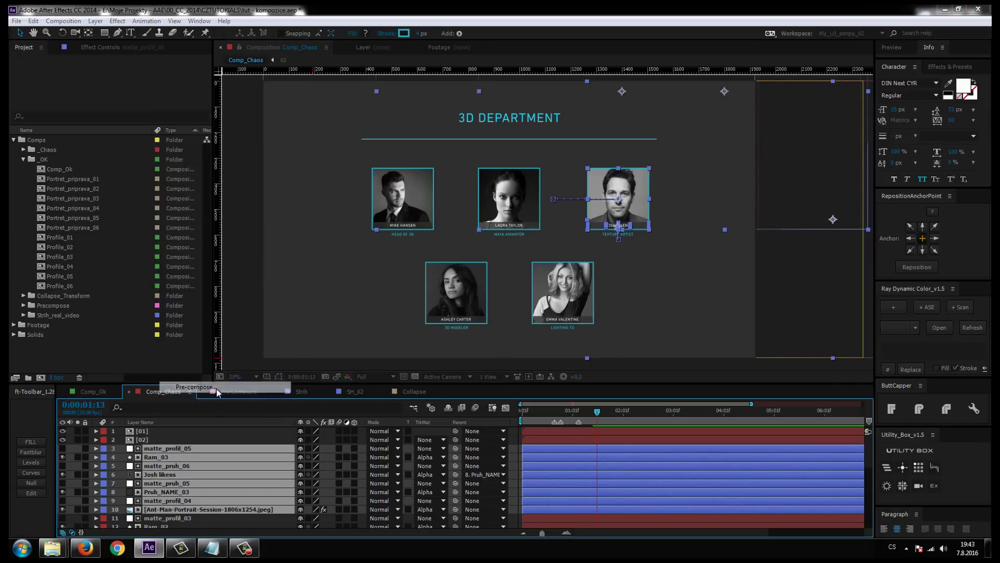
pyautogui.write('0')
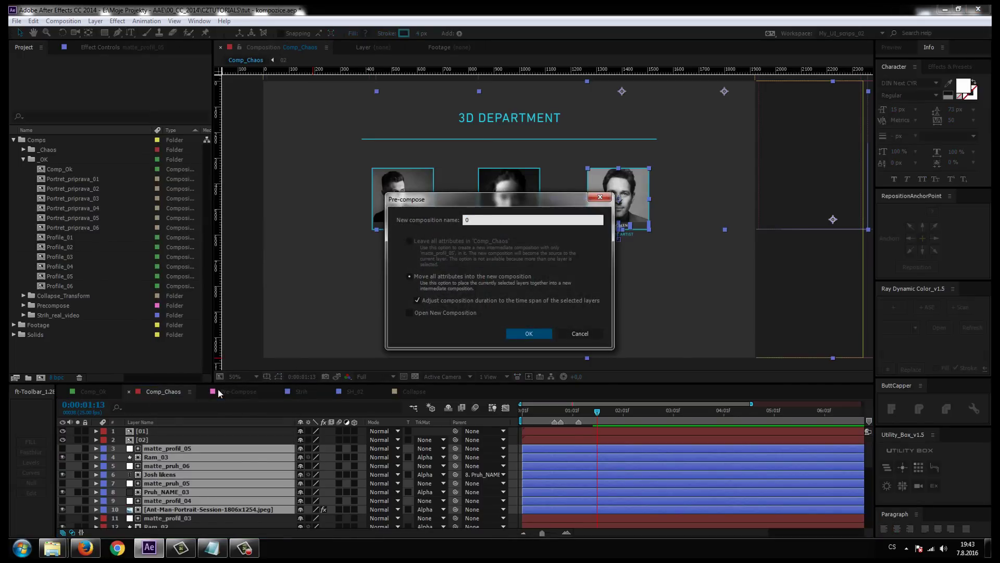
pyautogui.write('3')
pyautogui.press('Return')
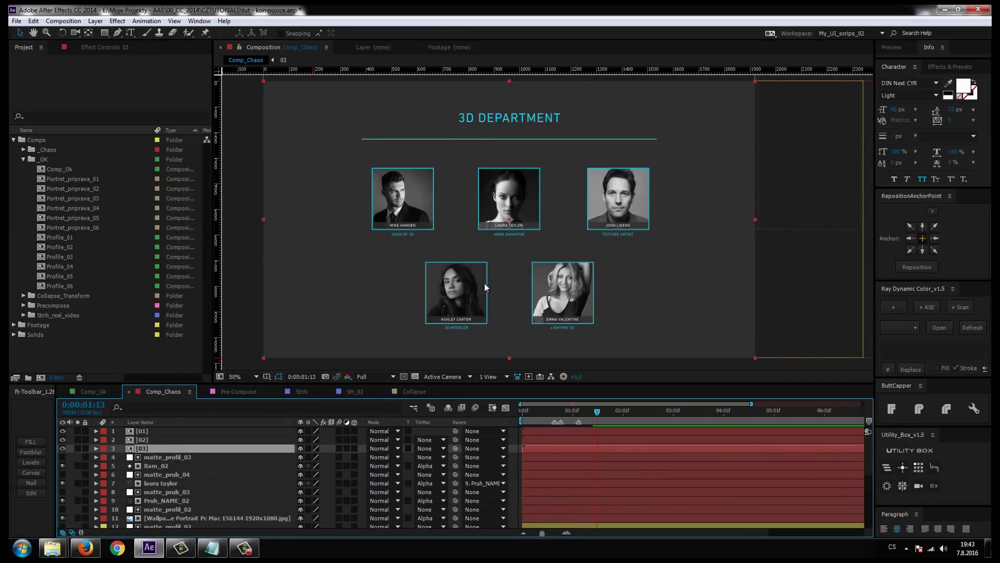
# - Pre-compose the next portrait's layers into precomp 04
pyautogui.click(155, 457)
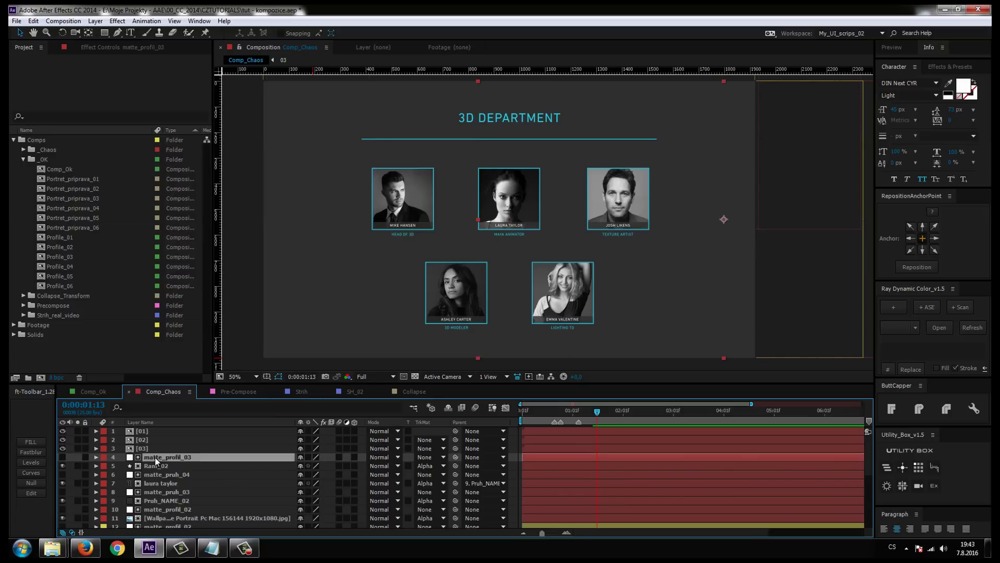
pyautogui.keyDown('shift'); pyautogui.click(149, 518); pyautogui.keyUp('shift')
pyautogui.rightClick(155, 507)
pyautogui.click(197, 406)
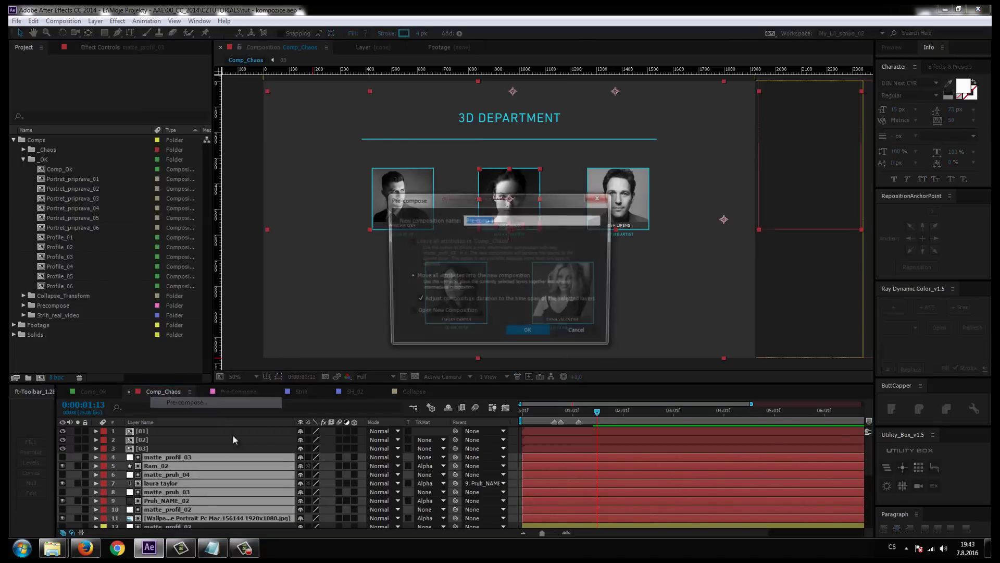
pyautogui.write('03')
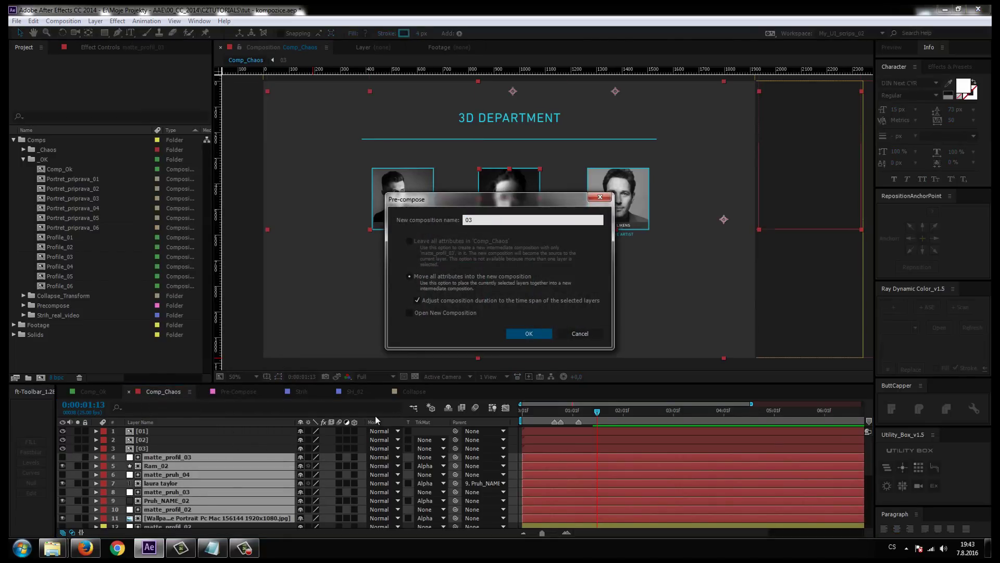
pyautogui.press('BackSpace')
pyautogui.write('4')
pyautogui.press('Return')
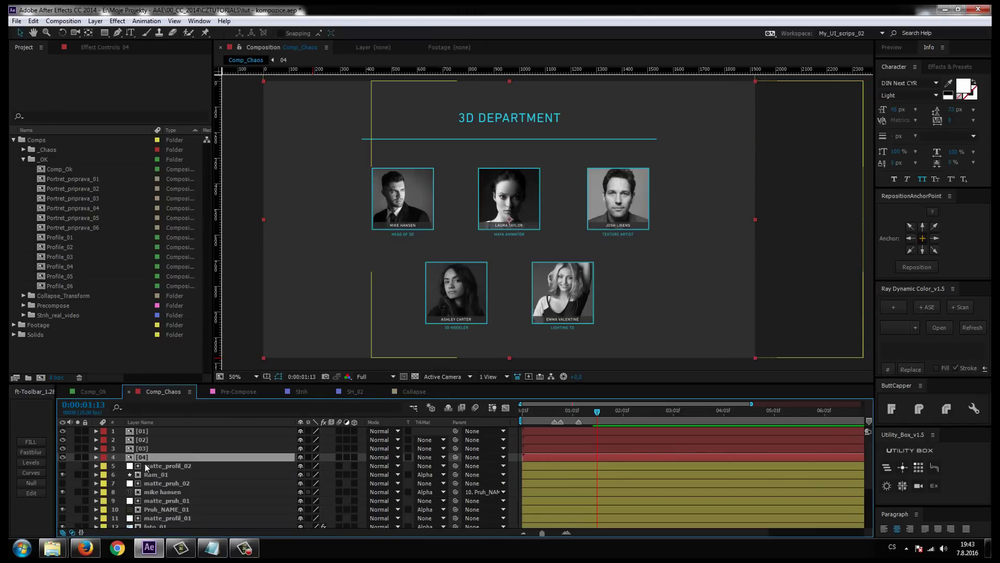
# - Pre-compose the last portrait's layers into precomp 05
pyautogui.click(147, 467)
pyautogui.scroll(-2, 164, 481)
pyautogui.keyDown('shift'); pyautogui.click(154, 500); pyautogui.keyUp('shift')
pyautogui.rightClick(153, 500)
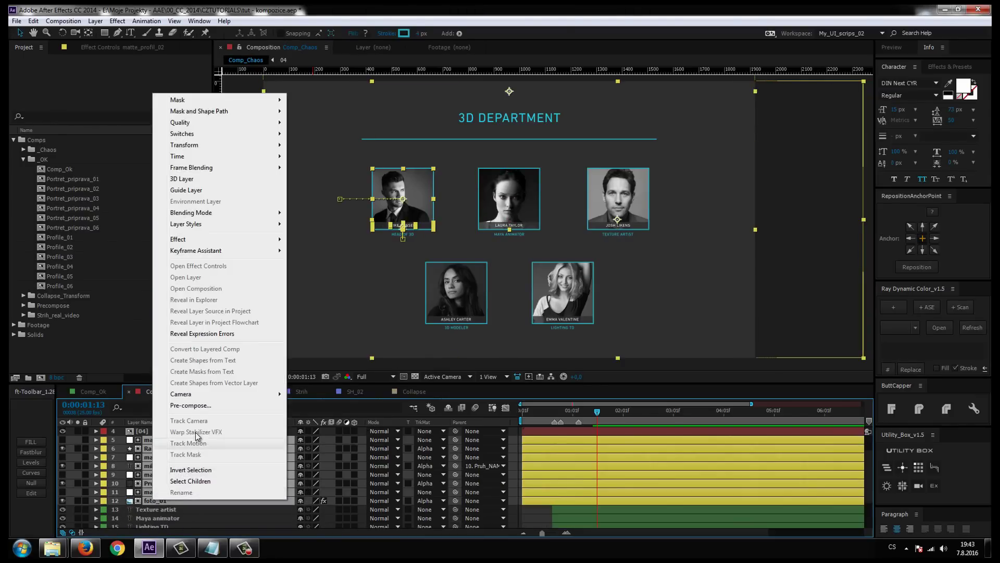
pyautogui.click(190, 404)
pyautogui.write('05')
pyautogui.press('Return')
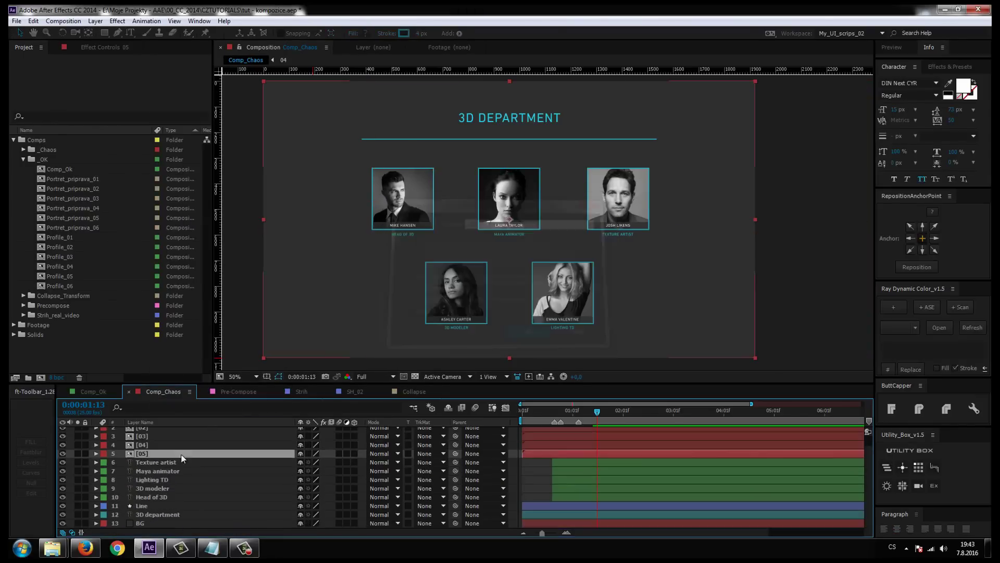
pyautogui.scroll(2, 140, 488)
pyautogui.scroll(-1, 140, 488)
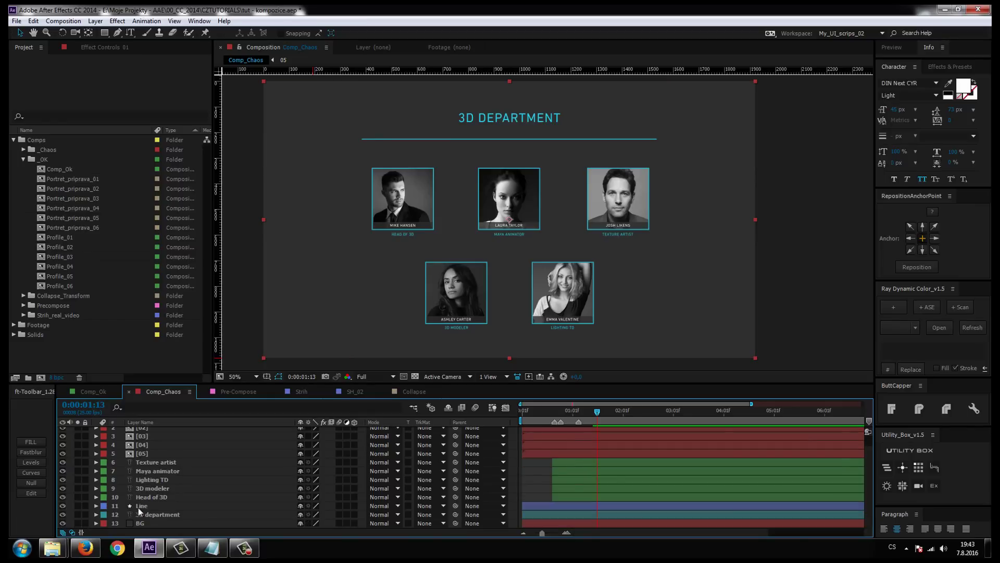
# - Look at Comp_Ok, then go back to Comp_Chaos
pyautogui.click(108, 389)
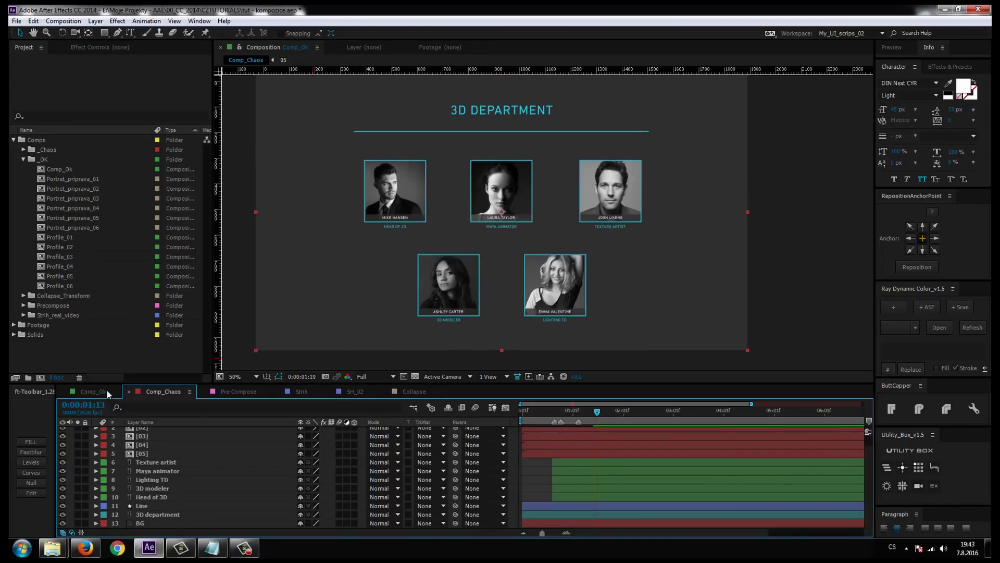
pyautogui.scroll(-1, 130, 497)
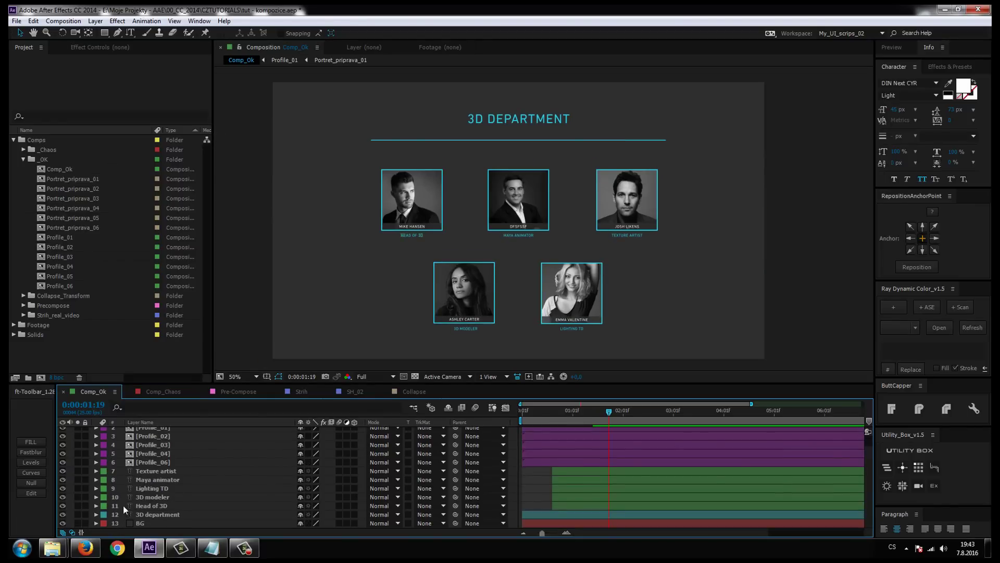
pyautogui.click(155, 392)
pyautogui.scroll(1, 145, 470)
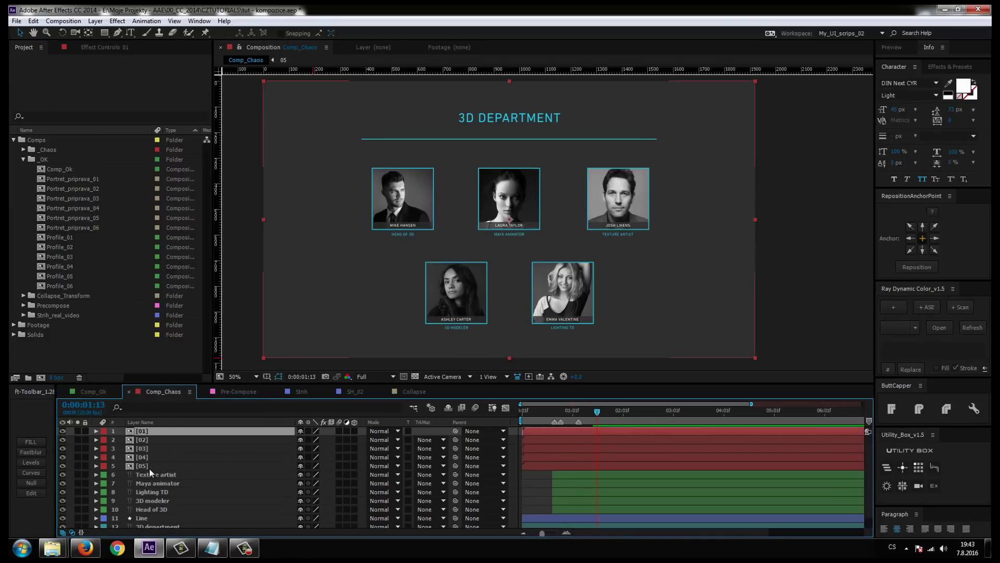
# - Open precomp 01 and reframe the view around its portrait
pyautogui.doubleClick(144, 433)
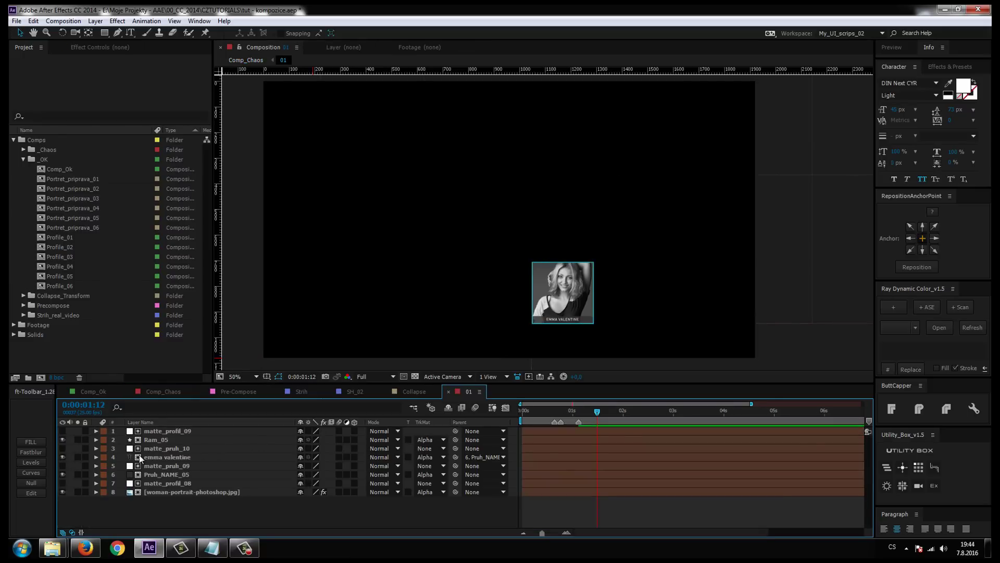
pyautogui.click(161, 431)
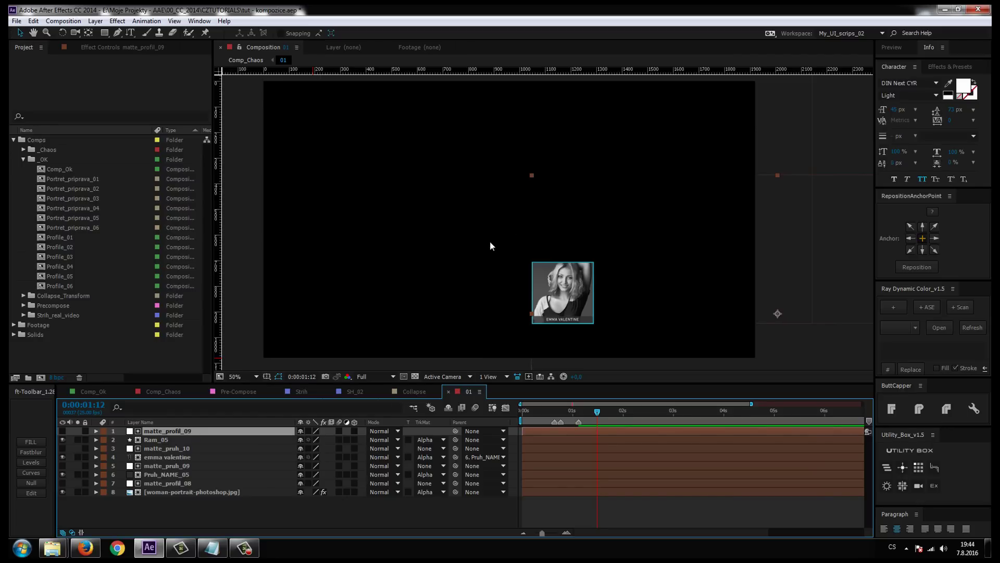
pyautogui.moveTo(491, 241); pyautogui.dragTo(480, 255)
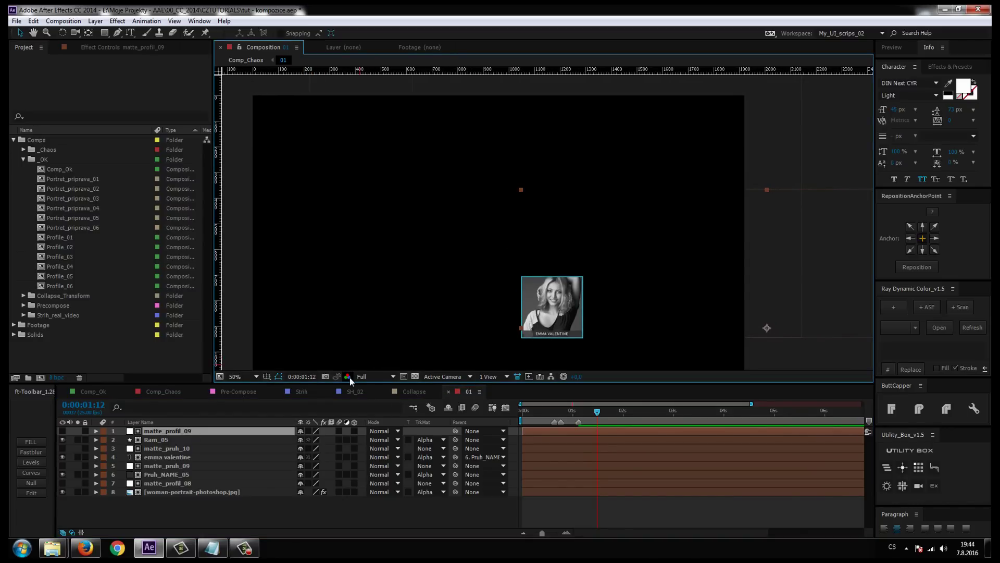
pyautogui.moveTo(458, 315); pyautogui.dragTo(446, 283)
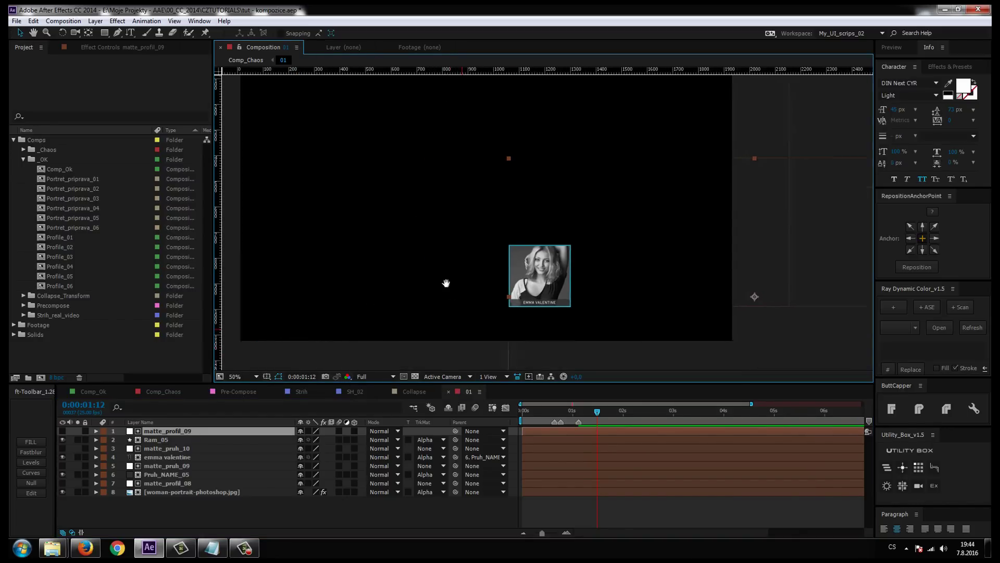
pyautogui.moveTo(379, 324); pyautogui.dragTo(408, 324)
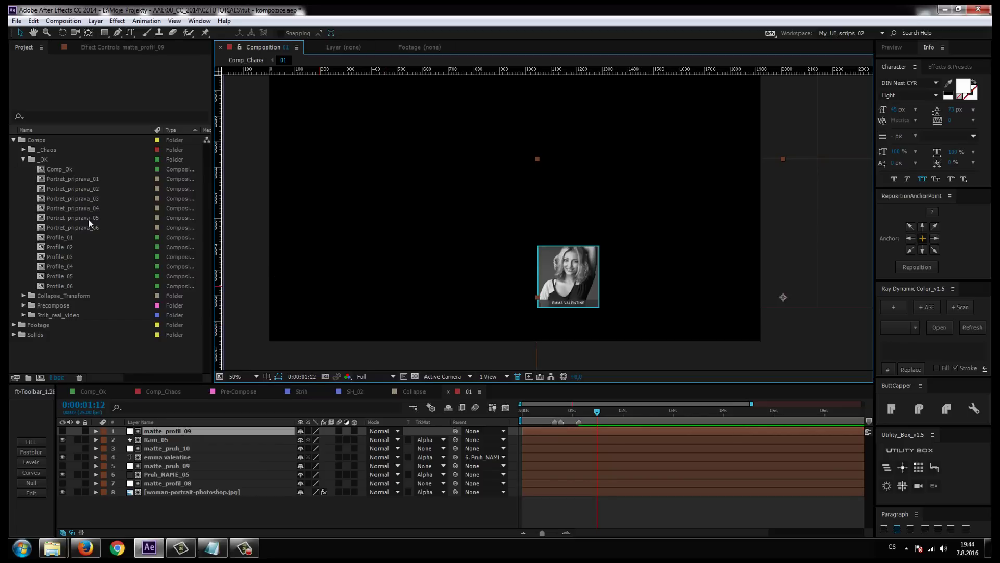
# - Open and close Profile_01, then return to Comp_Chaos and select the Texture artist layer
pyautogui.doubleClick(73, 237)
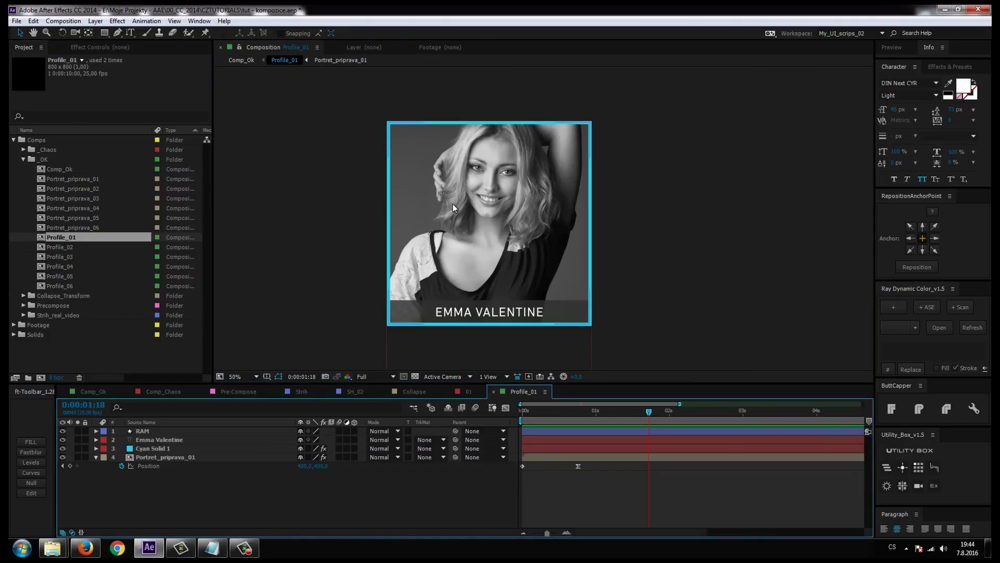
pyautogui.click(494, 392)
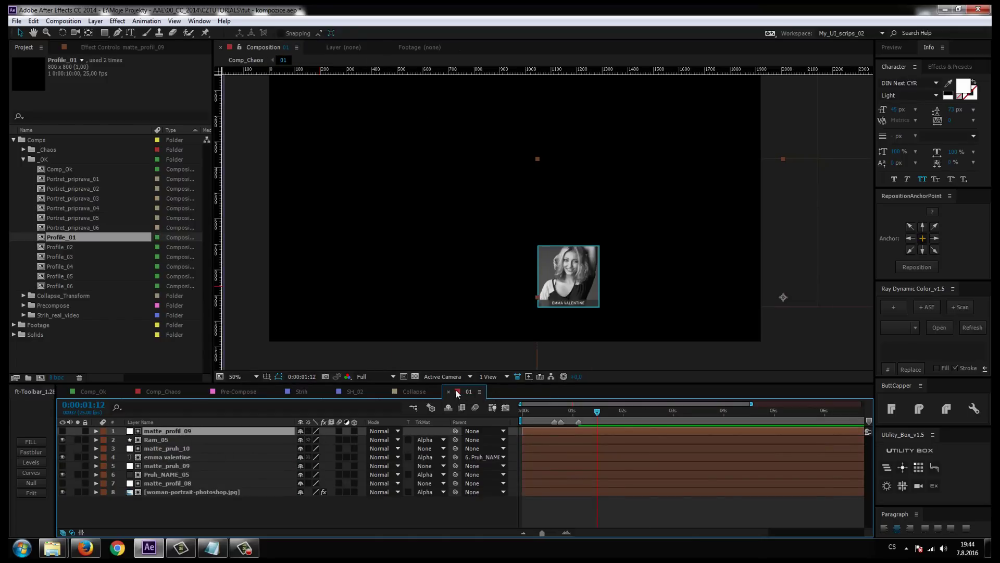
pyautogui.click(165, 391)
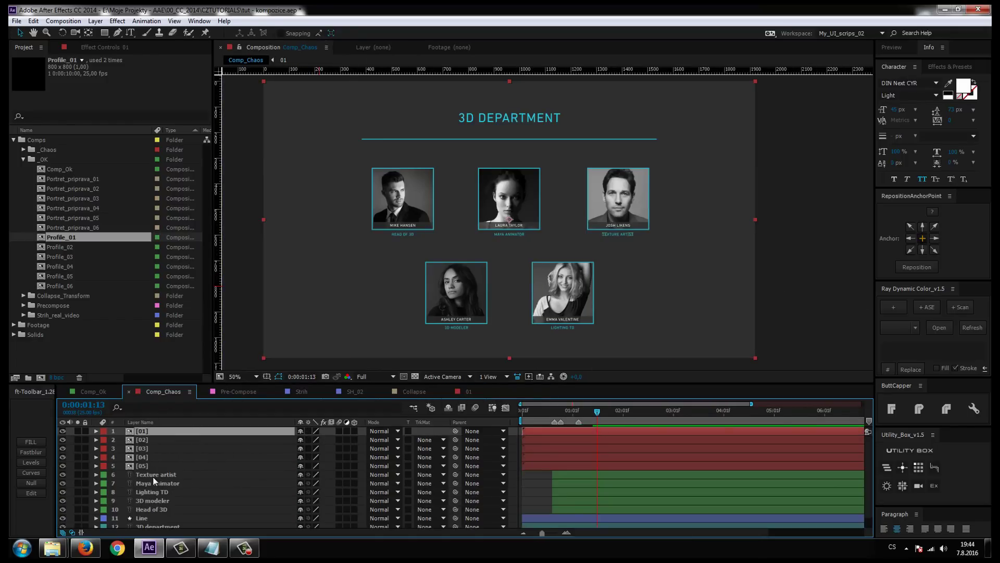
pyautogui.click(150, 474)
pyautogui.keyDown('shift'); pyautogui.click(154, 508); pyautogui.keyUp('shift')
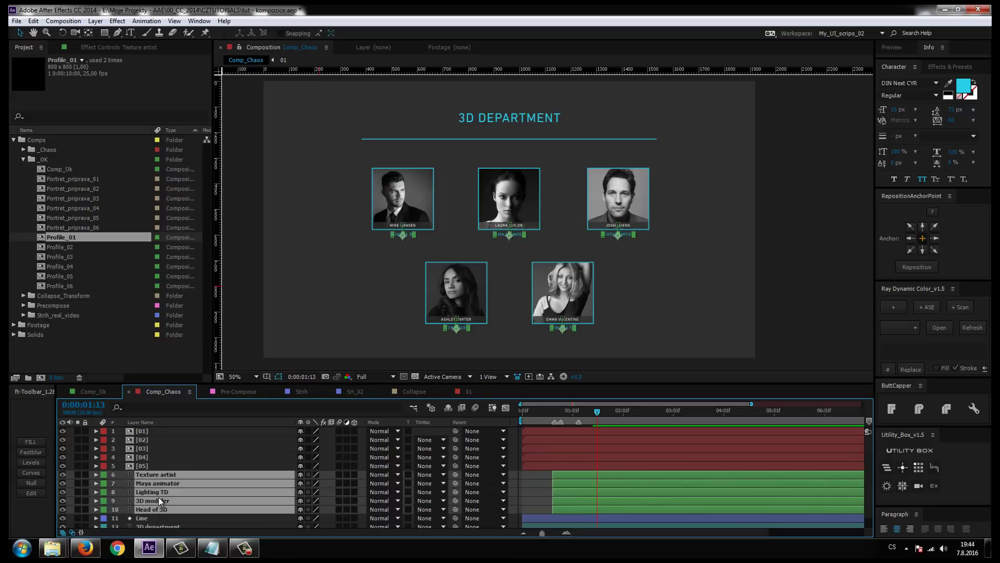
pyautogui.rightClick(159, 497)
pyautogui.click(198, 405)
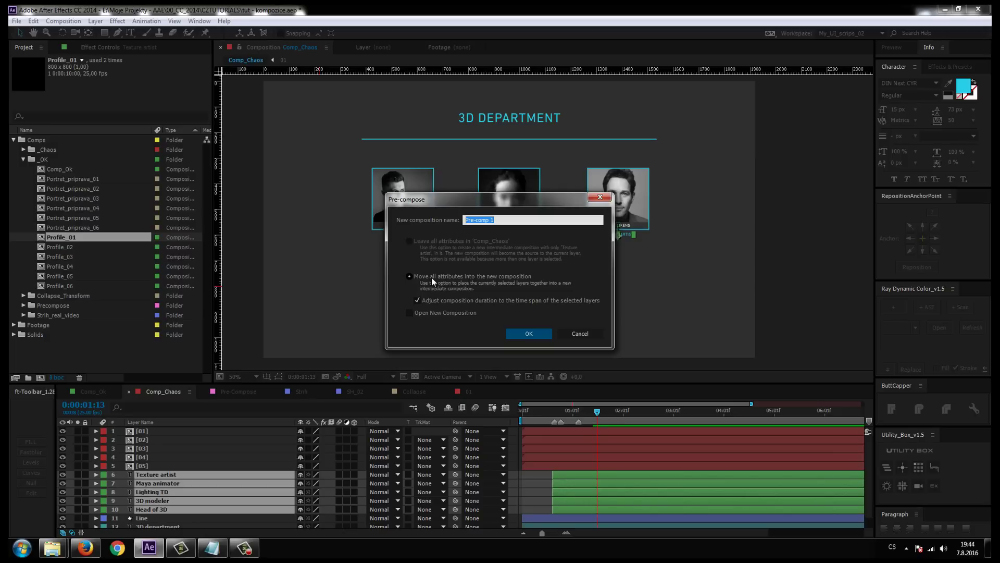
pyautogui.click(579, 335)
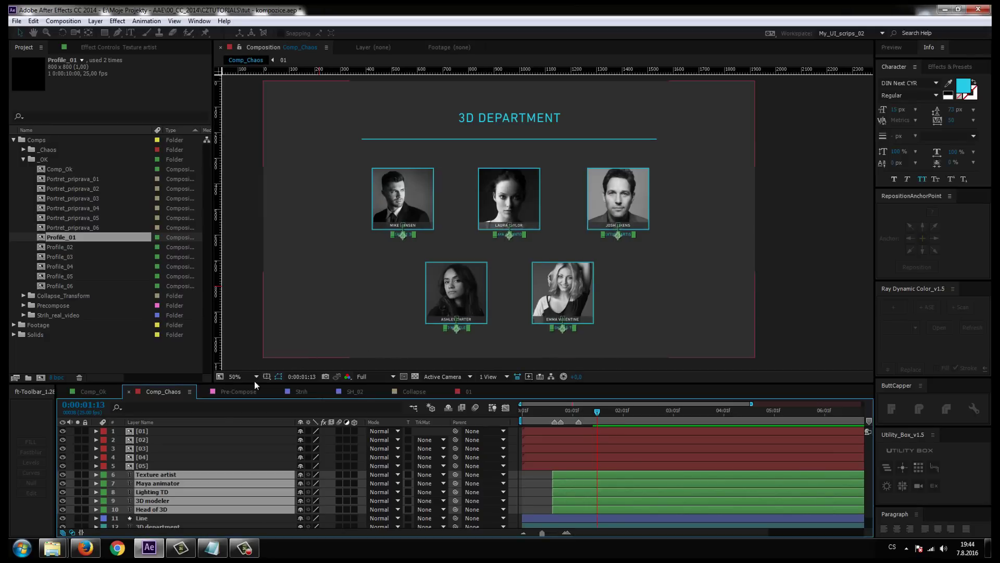
pyautogui.click(150, 466)
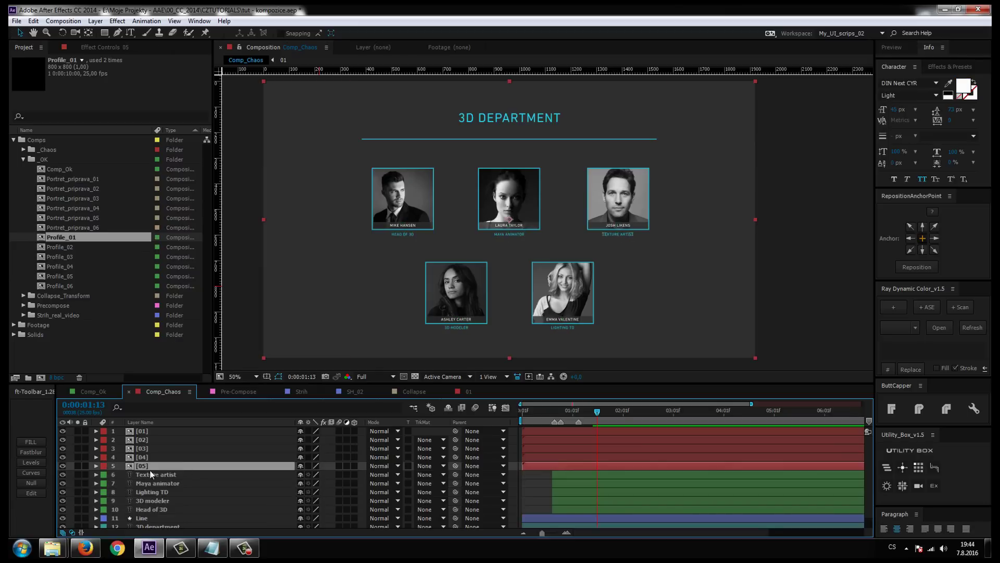
pyautogui.scroll(1, 541, 222)
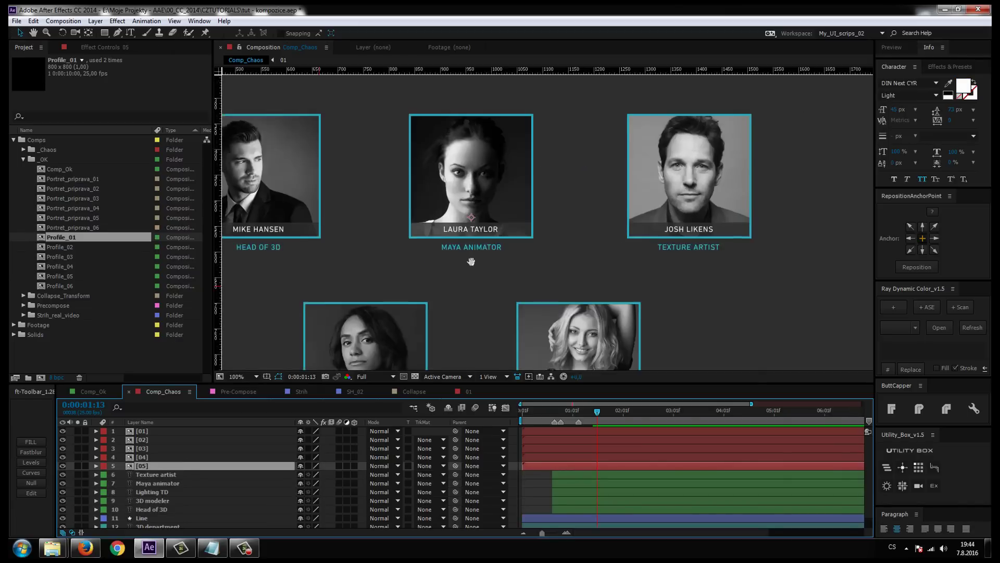
pyautogui.scroll(-1, 471, 262)
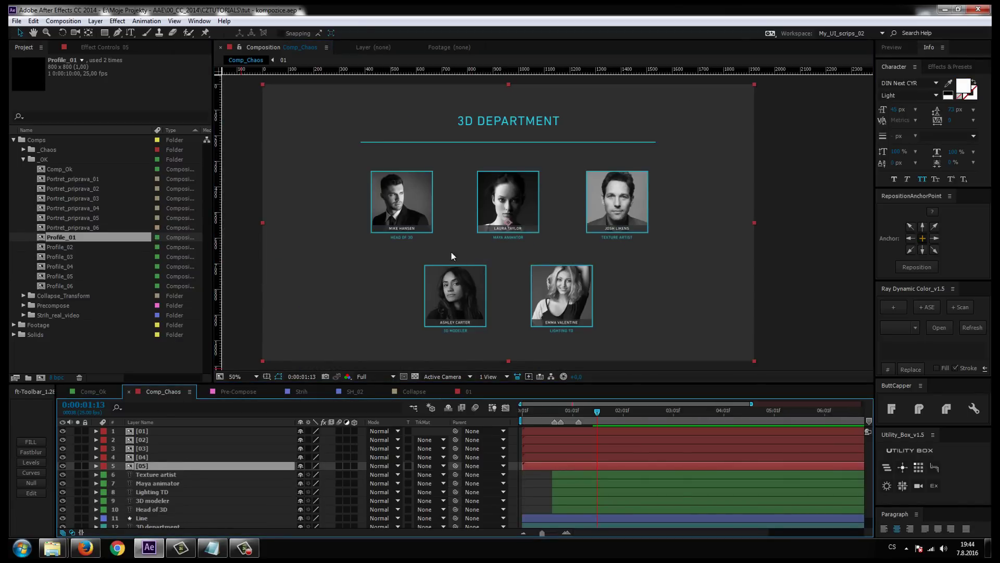
# - Open precomp 05, select its Ram_01 frame, and scrub time to about 1:11
pyautogui.doubleClick(146, 466)
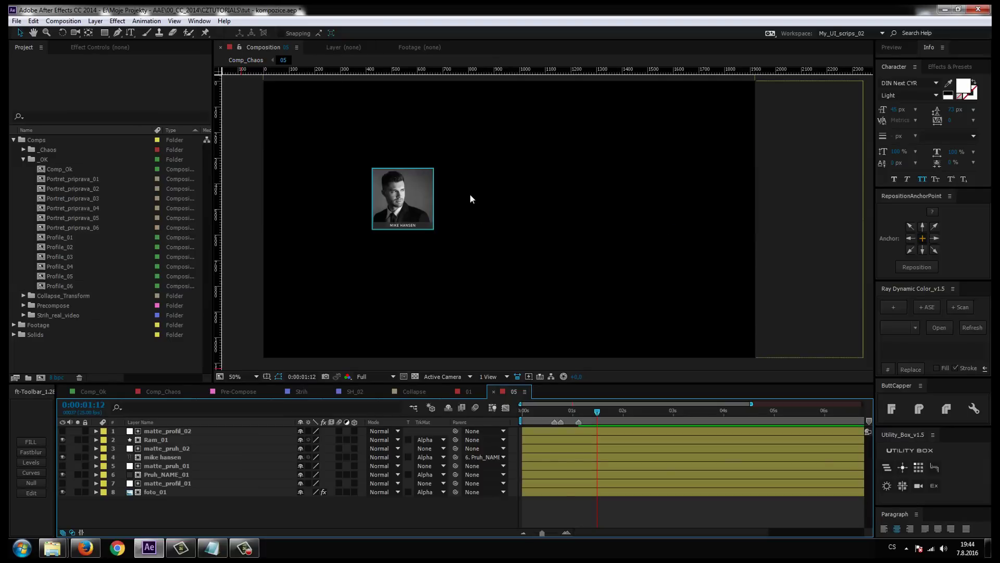
pyautogui.click(409, 196)
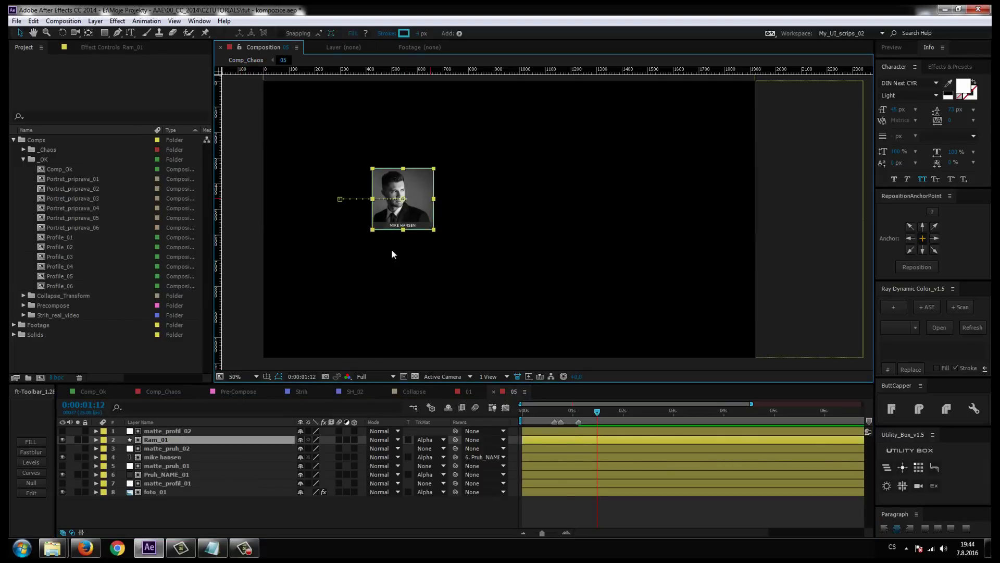
pyautogui.moveTo(595, 415); pyautogui.dragTo(516, 427)
pyautogui.moveTo(515, 432); pyautogui.dragTo(609, 412)
# - Close the 01 portrait composition's timeline
pyautogui.click(216, 502)
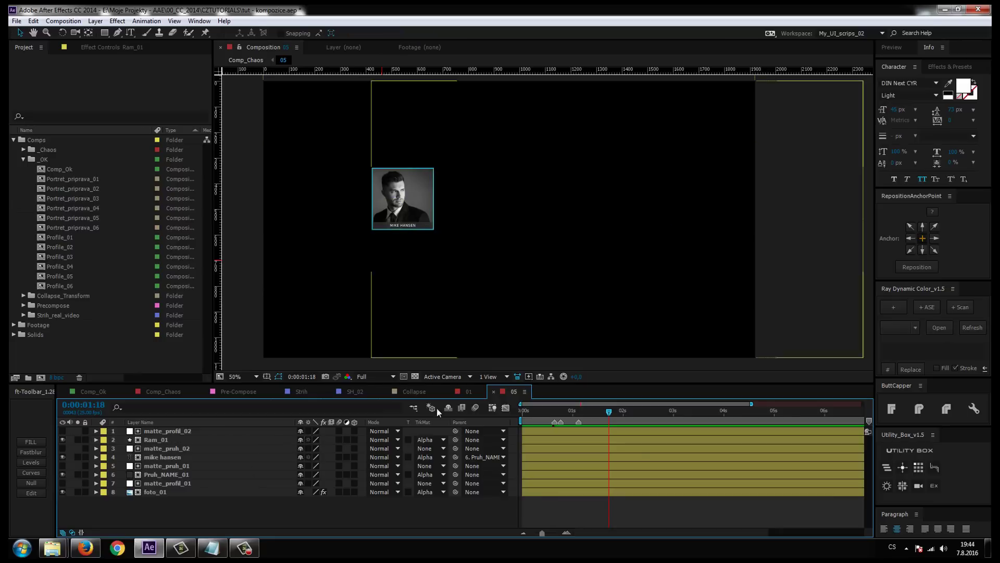
pyautogui.click(473, 391)
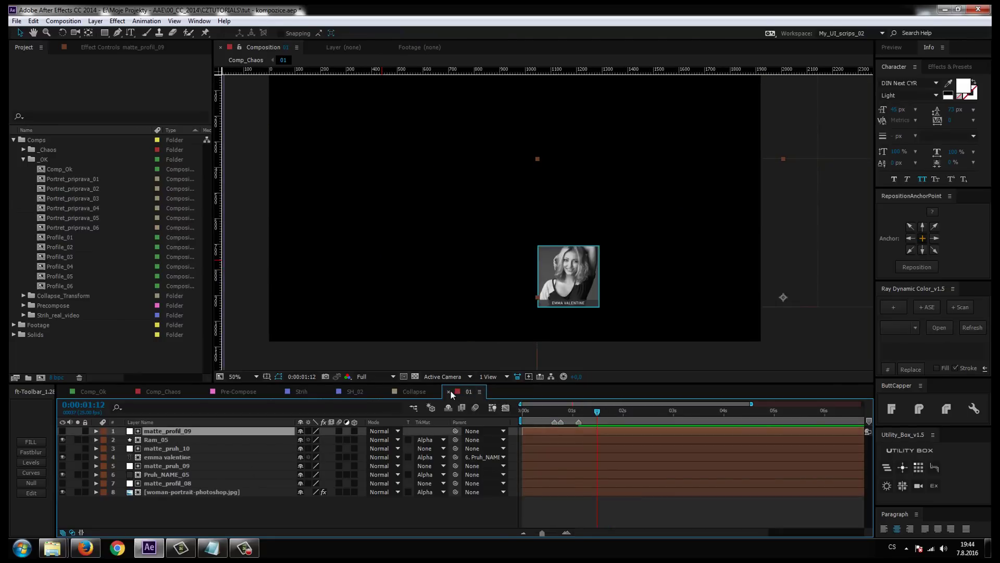
pyautogui.click(449, 391)
pyautogui.click(163, 392)
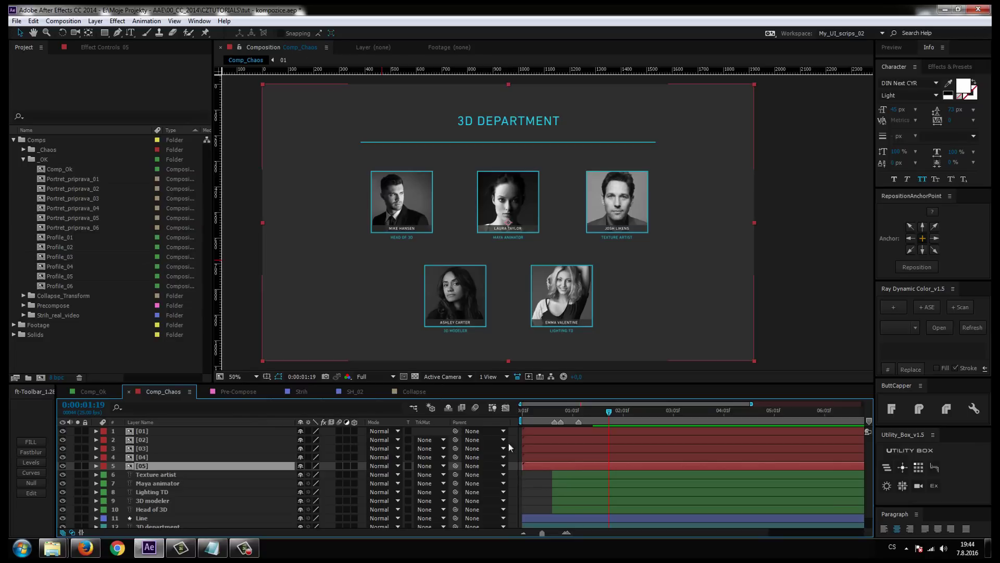
pyautogui.click(62, 465)
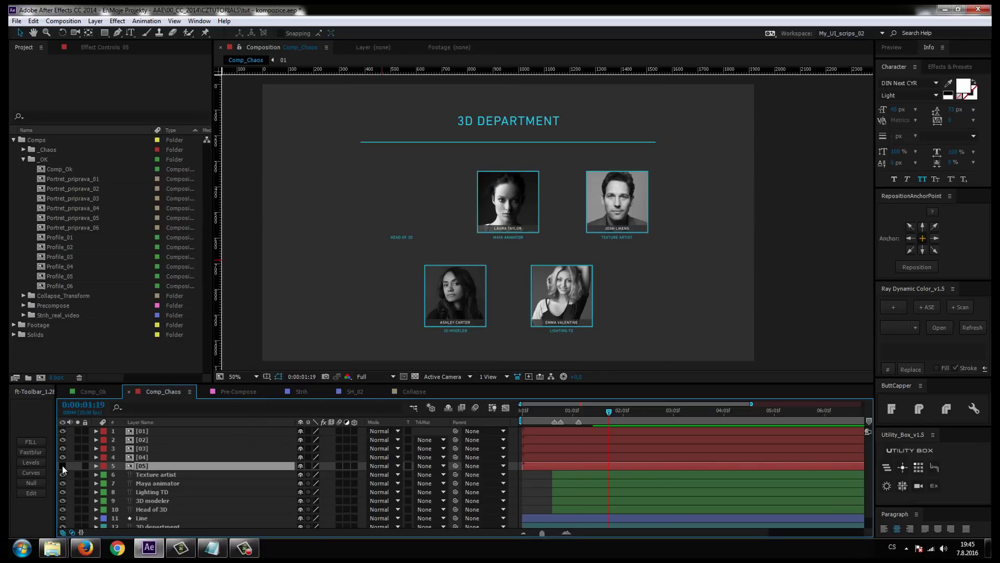
pyautogui.click(62, 465)
pyautogui.moveTo(392, 233); pyautogui.dragTo(379, 246)
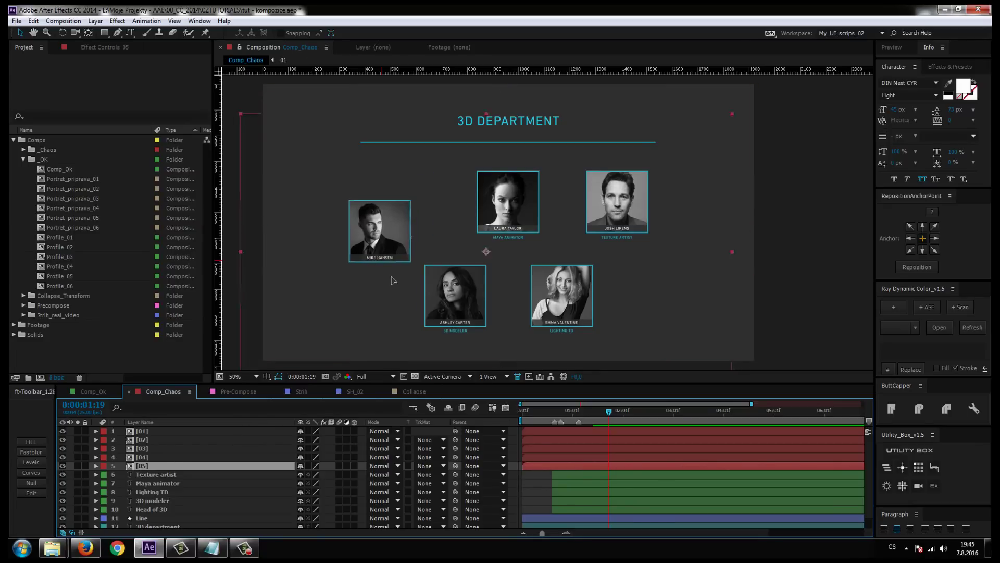
pyautogui.hotkey('ctrl', 'z')
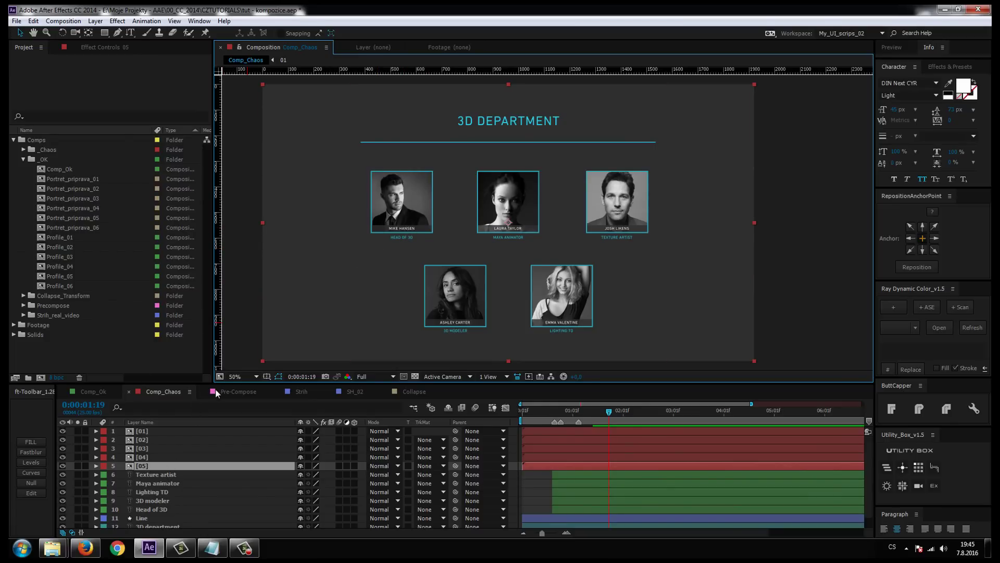
pyautogui.click(149, 433)
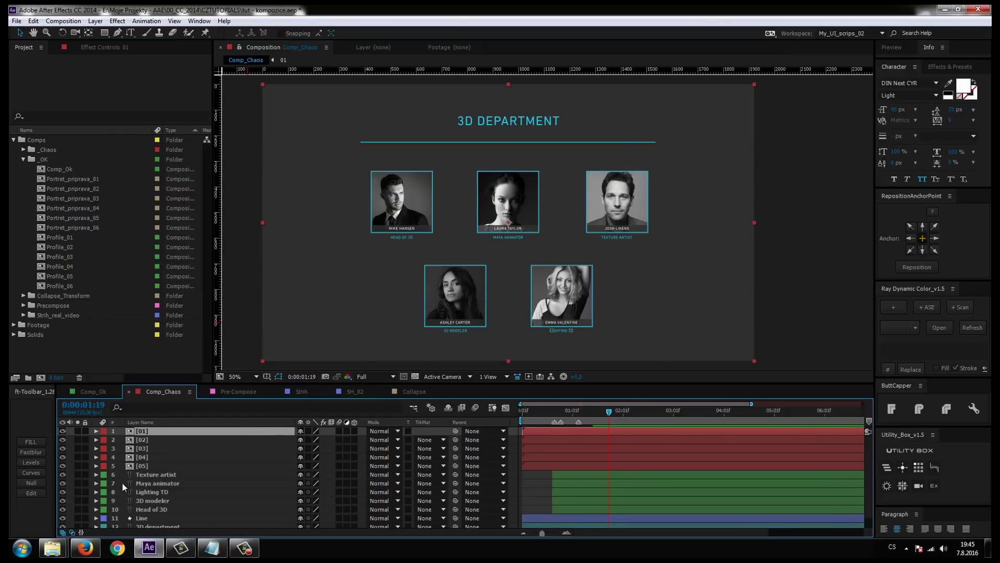
# - Select precomps [01]–[05] plus the caption layers and pre-compose them as 'Profily'
pyautogui.keyDown('shift'); pyautogui.click(143, 467); pyautogui.keyUp('shift')
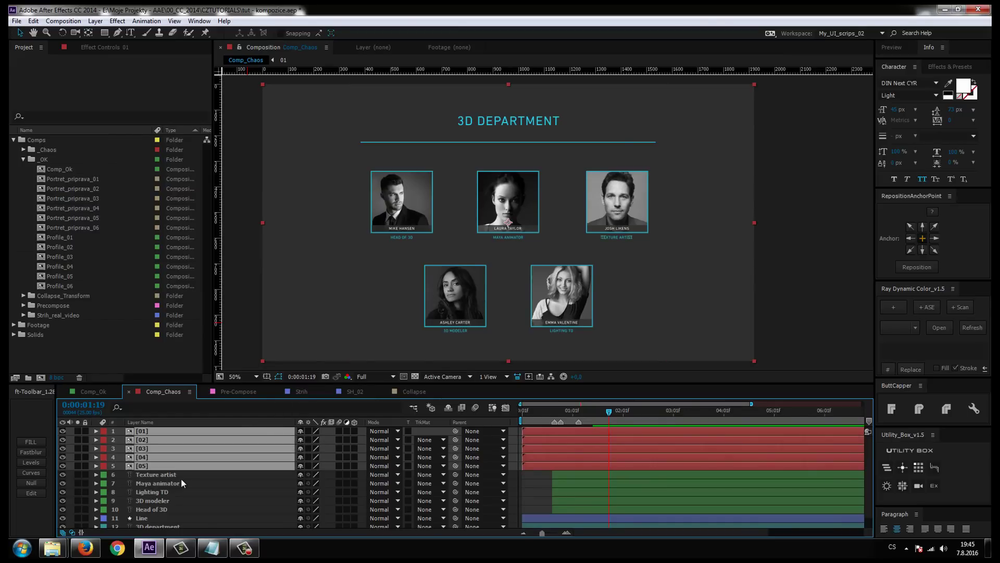
pyautogui.rightClick(148, 455)
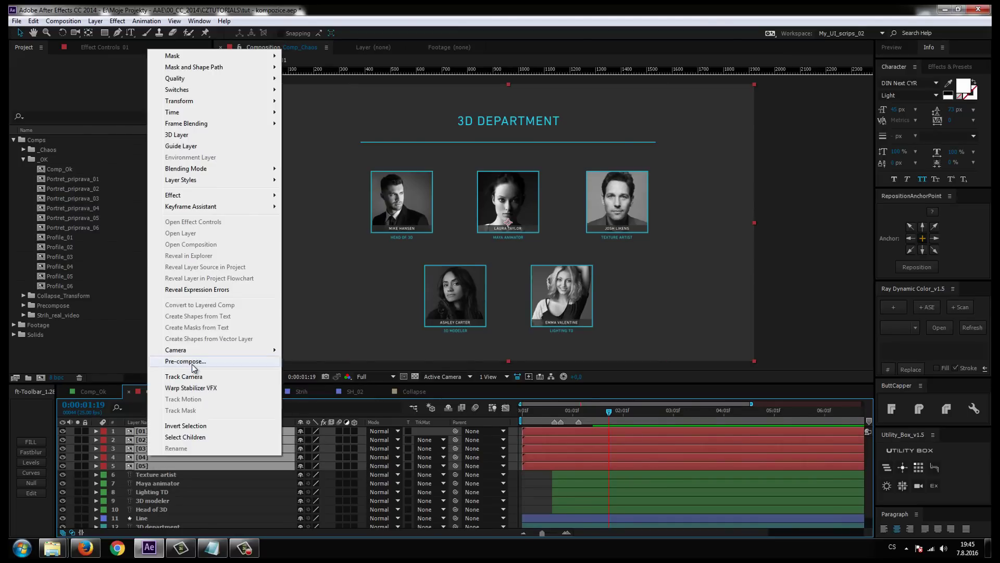
pyautogui.click(177, 360)
pyautogui.write('Pro')
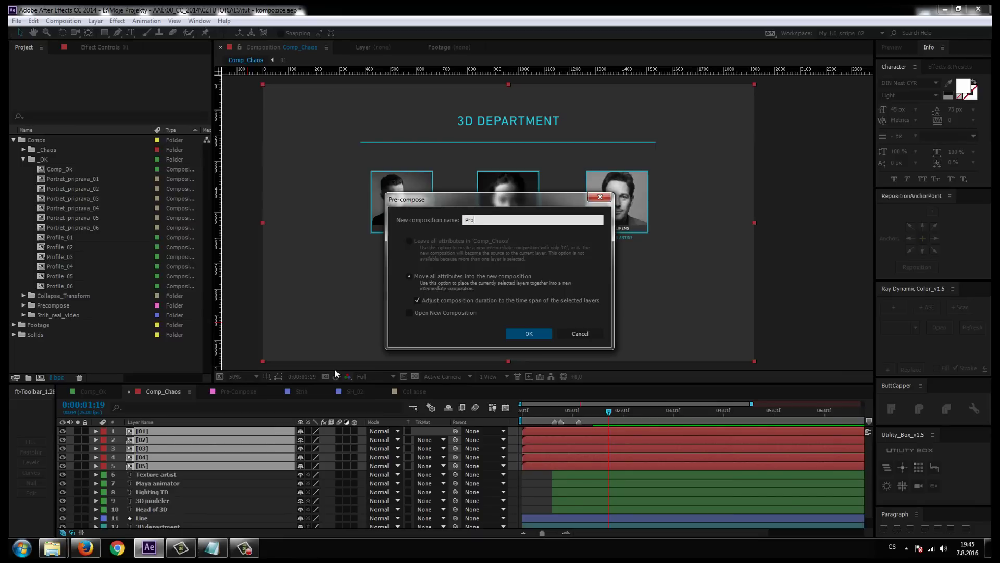
pyautogui.write('fily')
pyautogui.click(580, 333)
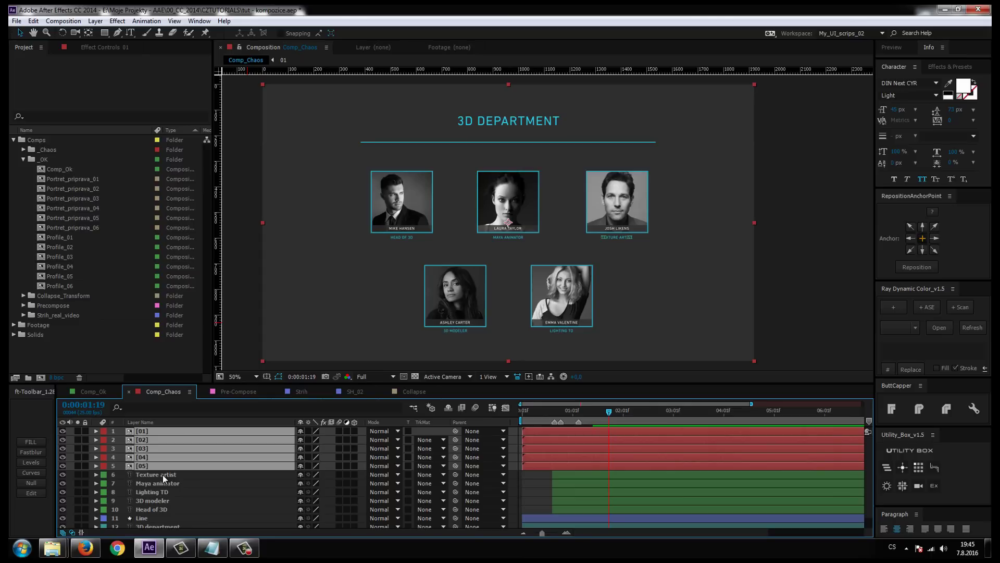
pyautogui.keyDown('shift'); pyautogui.click(141, 509); pyautogui.keyUp('shift')
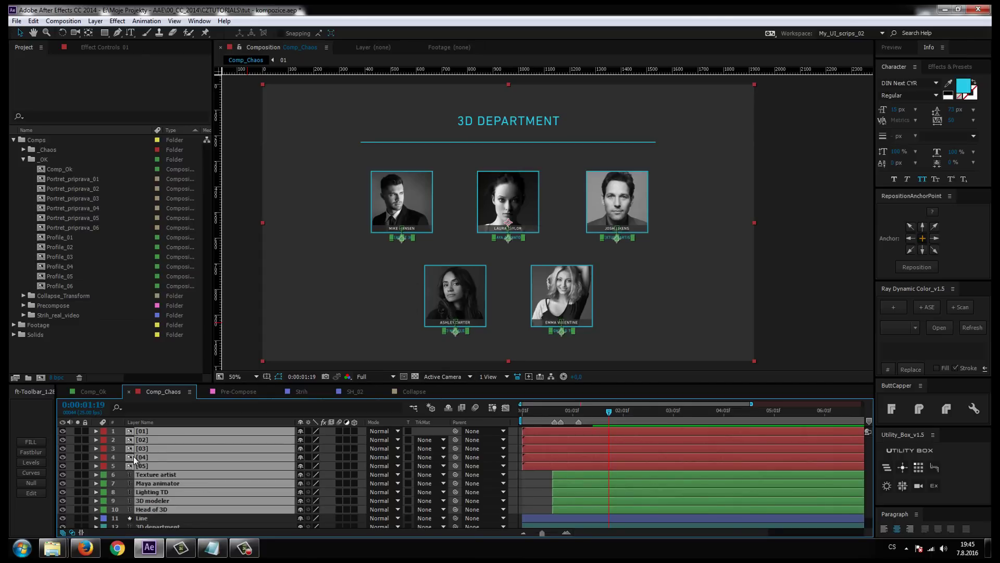
pyautogui.rightClick(168, 454)
pyautogui.click(234, 364)
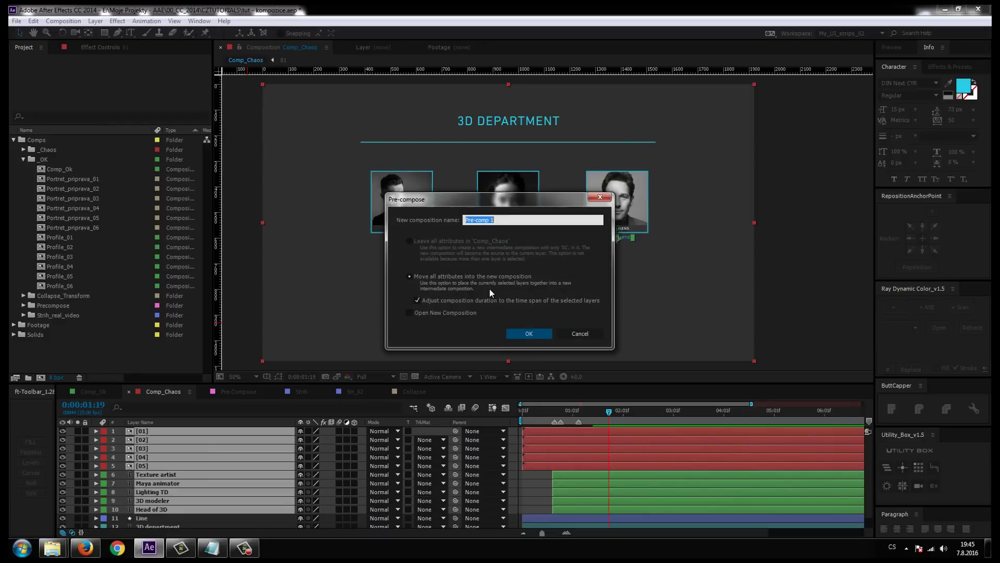
pyautogui.write('Profil')
pyautogui.write('y')
pyautogui.press('Return')
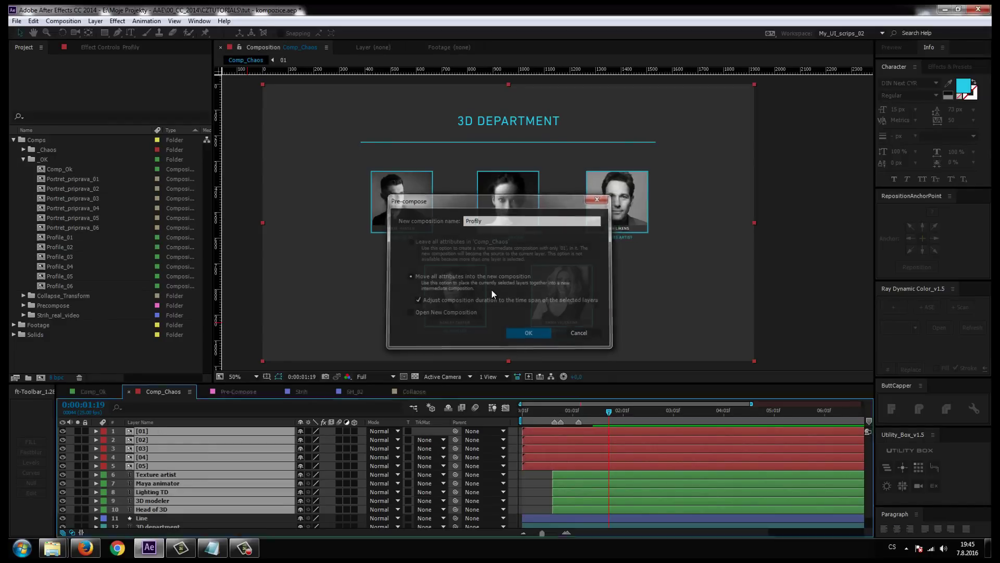
pyautogui.click(66, 489)
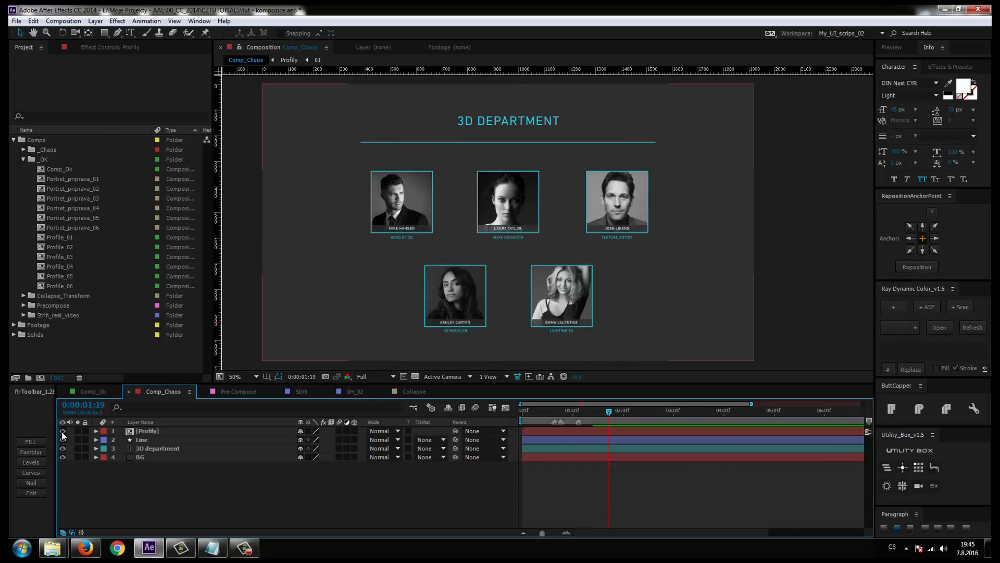
# - Toggle the Profily layer's visibility, show source names, and select Profily
pyautogui.click(63, 430)
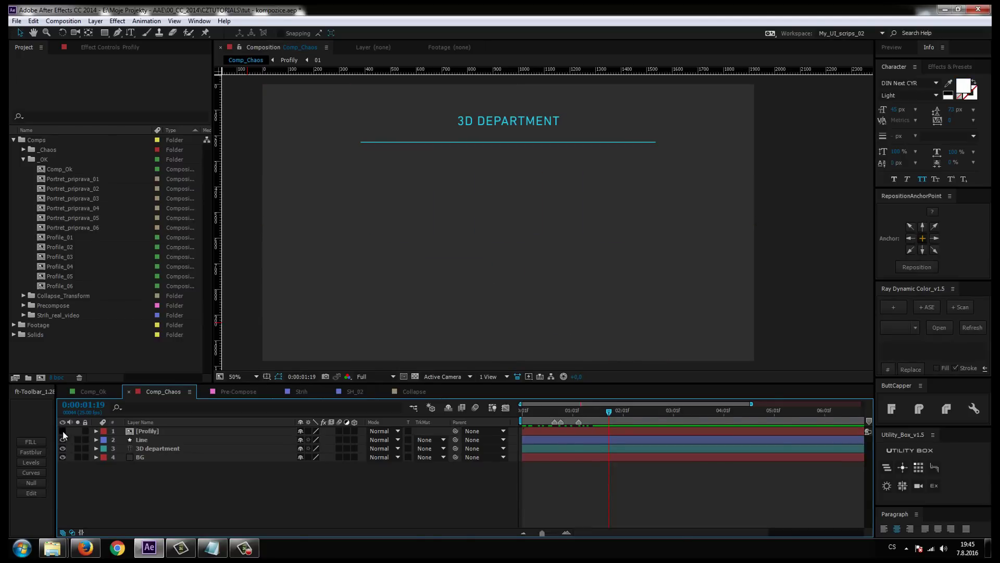
pyautogui.click(63, 430)
pyautogui.click(63, 430)
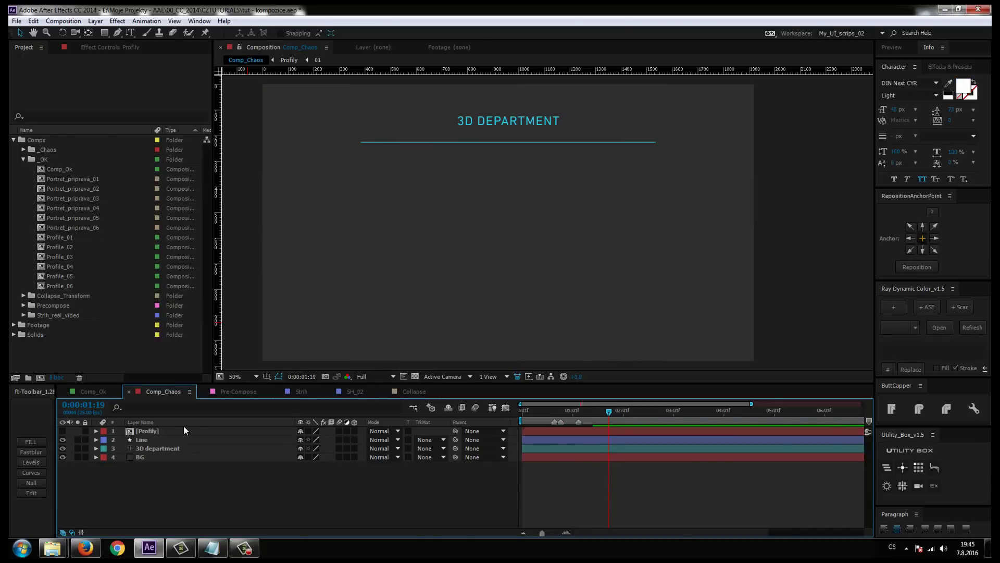
pyautogui.click(62, 430)
pyautogui.click(140, 422)
pyautogui.click(148, 433)
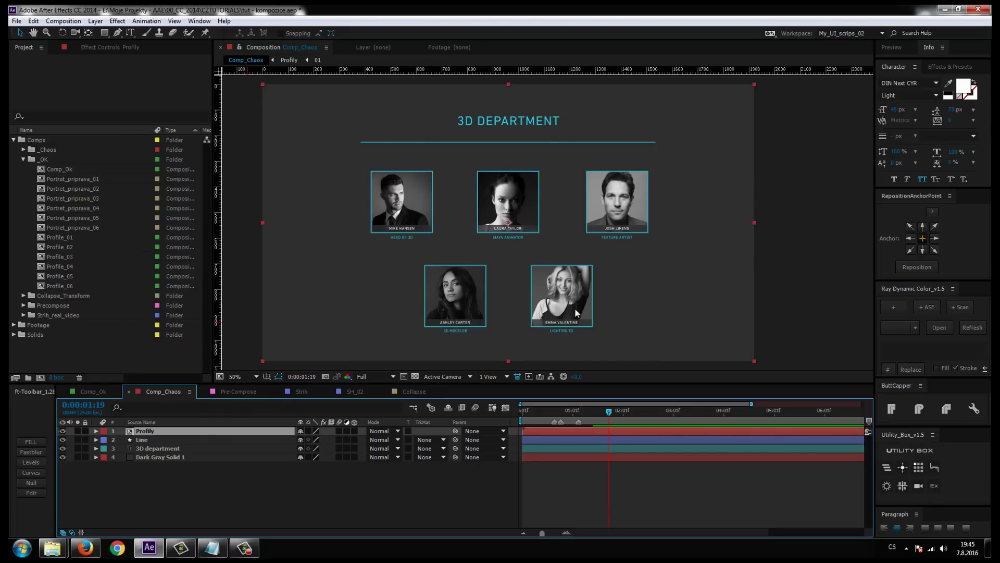
# - Scale the Profily portraits down, shift them left, and set Opacity to 100%
pyautogui.moveTo(754, 222); pyautogui.dragTo(677, 224)
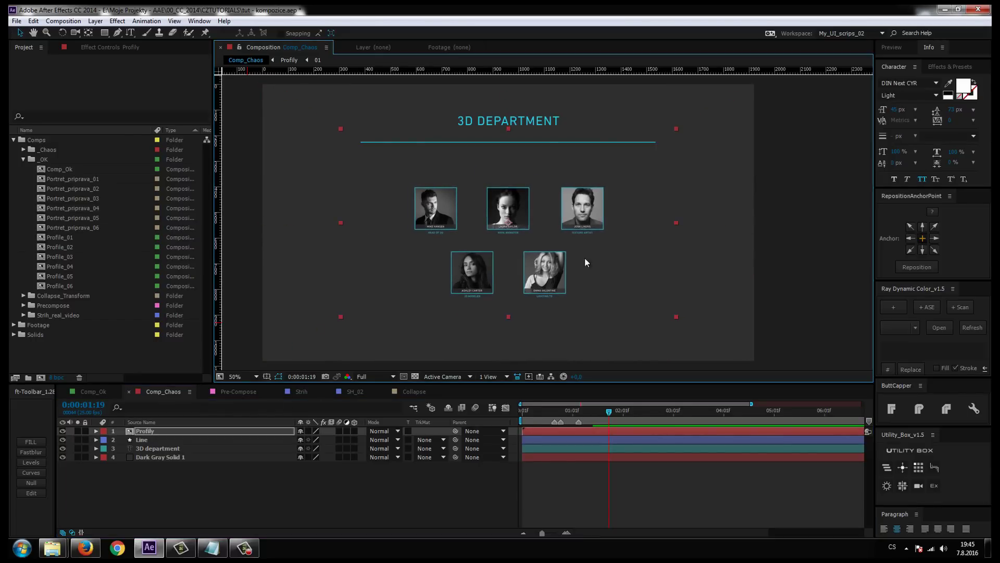
pyautogui.moveTo(558, 264); pyautogui.dragTo(462, 269)
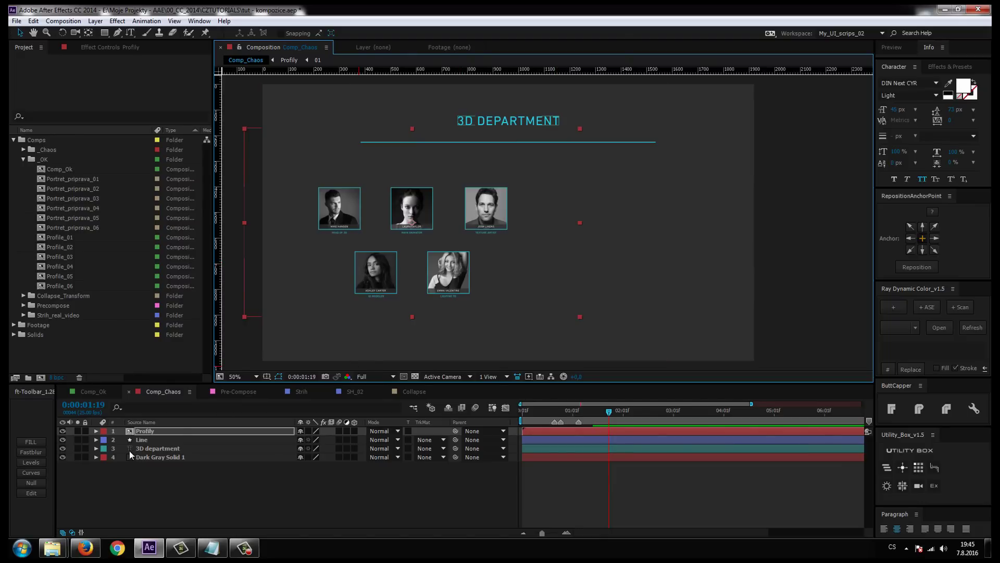
pyautogui.press('t')
pyautogui.moveTo(304, 440); pyautogui.dragTo(351, 442)
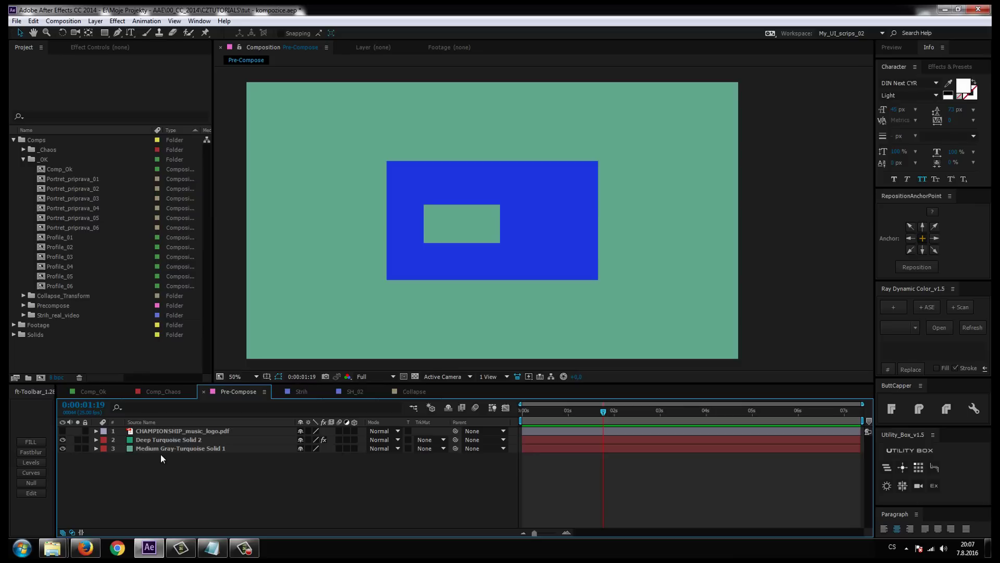
# - Start pre-composing all three layers, then cancel and deselect
pyautogui.click(158, 449)
pyautogui.keyDown('shift'); pyautogui.click(152, 432); pyautogui.keyUp('shift')
pyautogui.rightClick(151, 434)
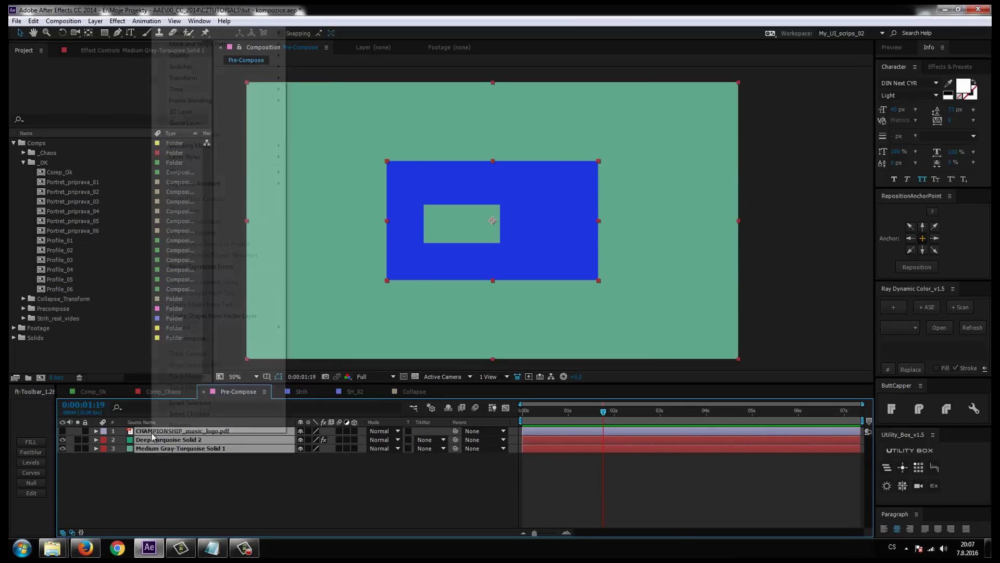
pyautogui.click(281, 338)
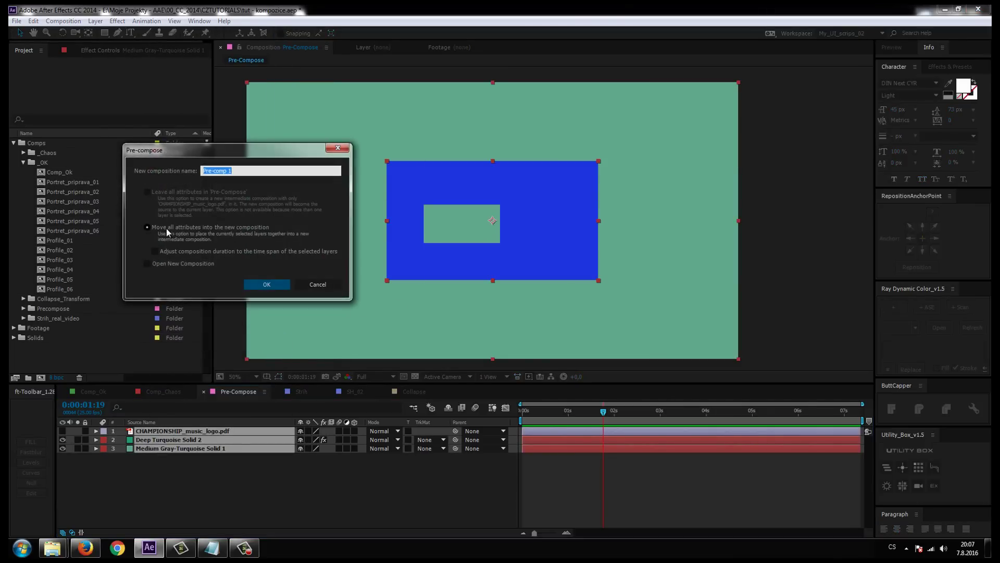
pyautogui.click(312, 284)
pyautogui.click(164, 466)
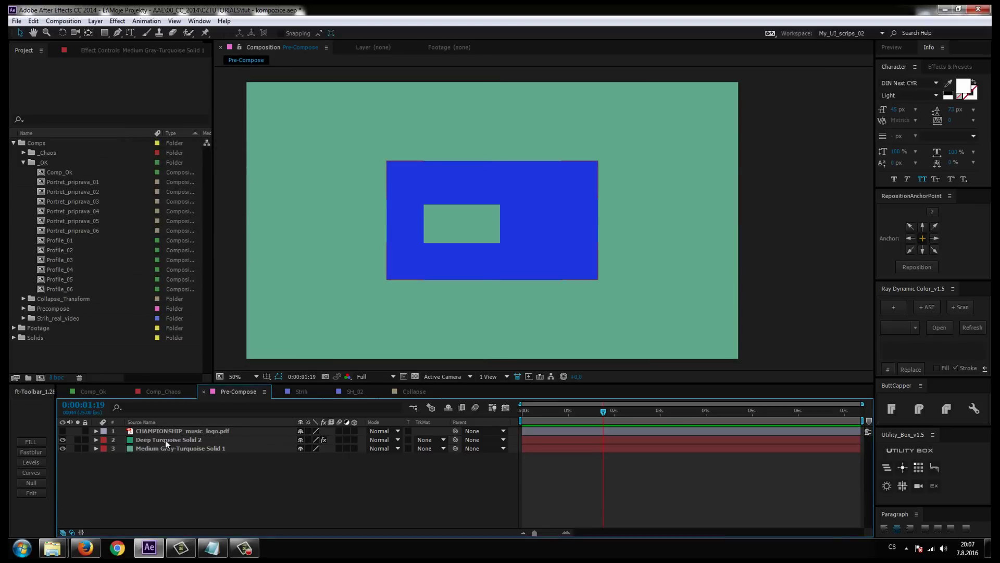
# - Pre-compose Deep Turquoise Solid 2 alone with 'Leave all attributes in Pre-Compose'
pyautogui.click(165, 440)
pyautogui.rightClick(164, 439)
pyautogui.click(222, 345)
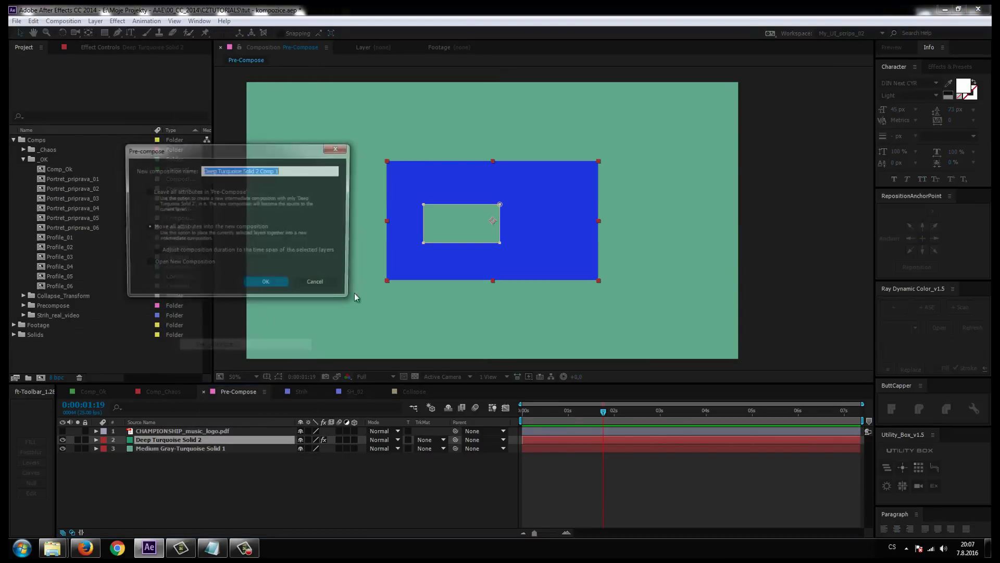
pyautogui.moveTo(197, 153); pyautogui.dragTo(185, 165)
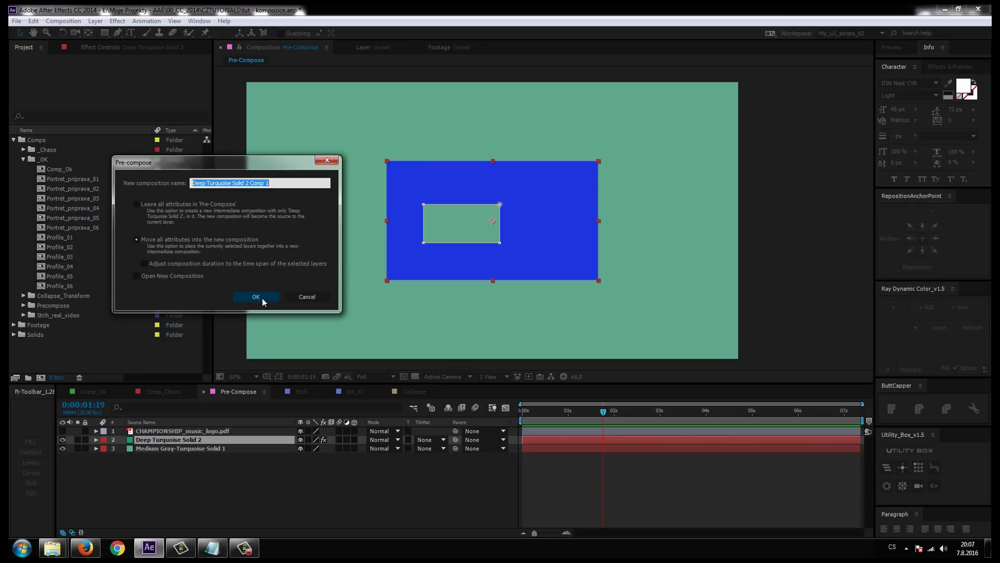
pyautogui.click(137, 203)
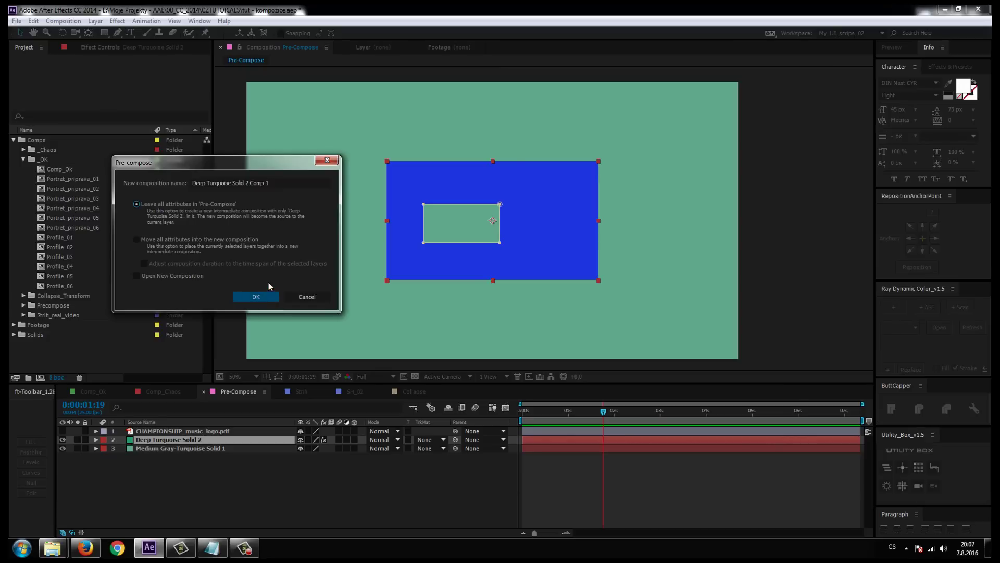
pyautogui.click(258, 296)
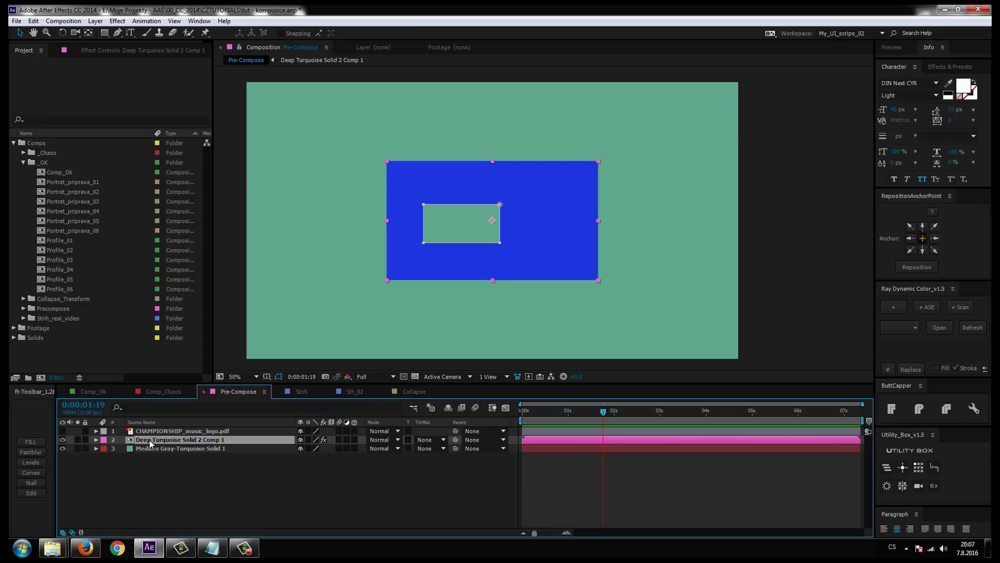
pyautogui.doubleClick(151, 440)
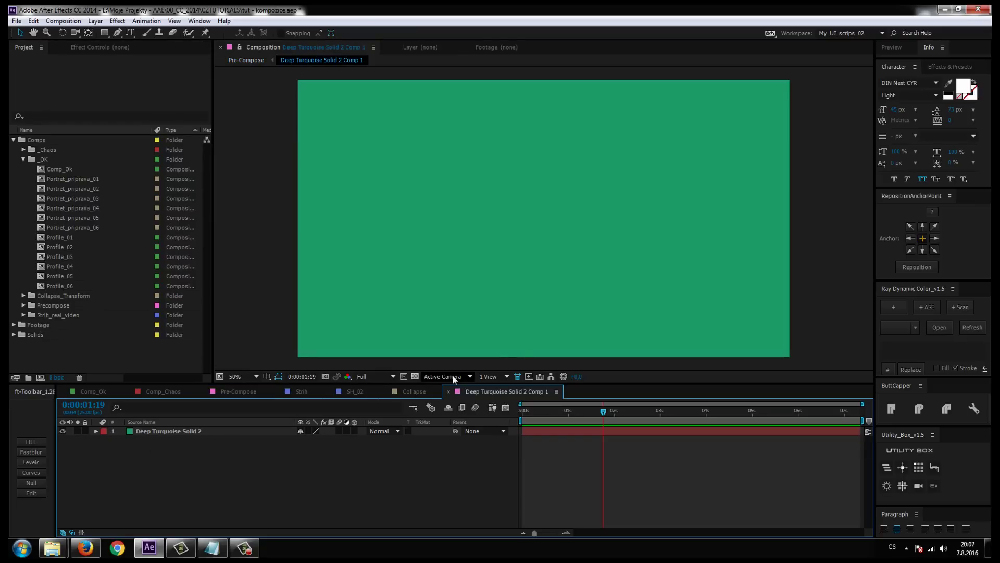
pyautogui.press('Home')
pyautogui.click(149, 431)
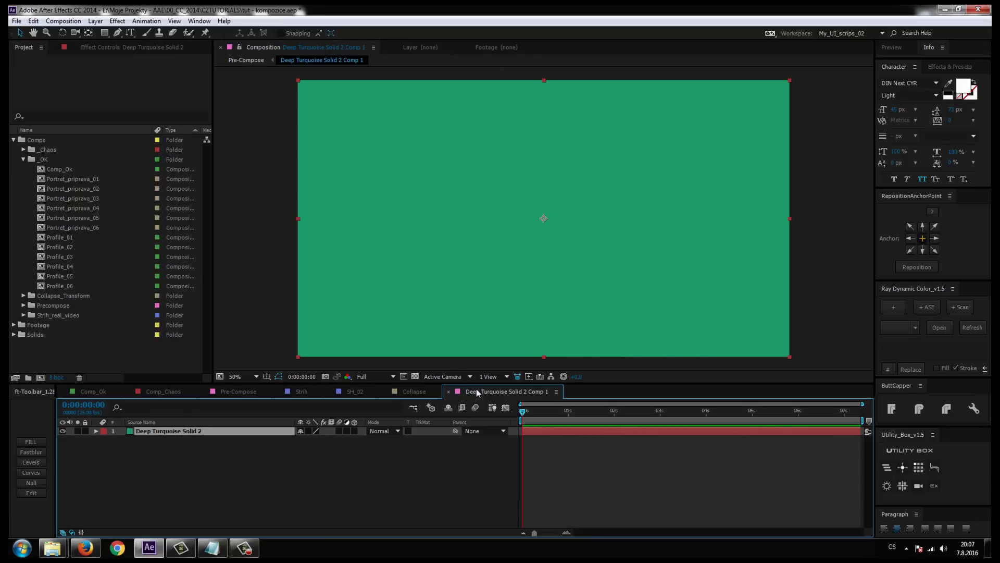
pyautogui.click(448, 391)
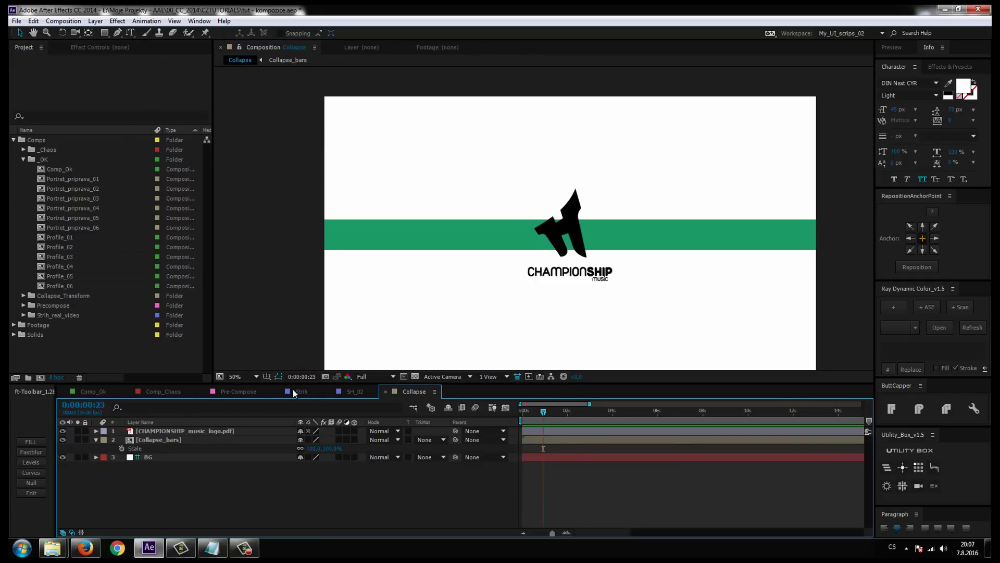
pyautogui.click(239, 392)
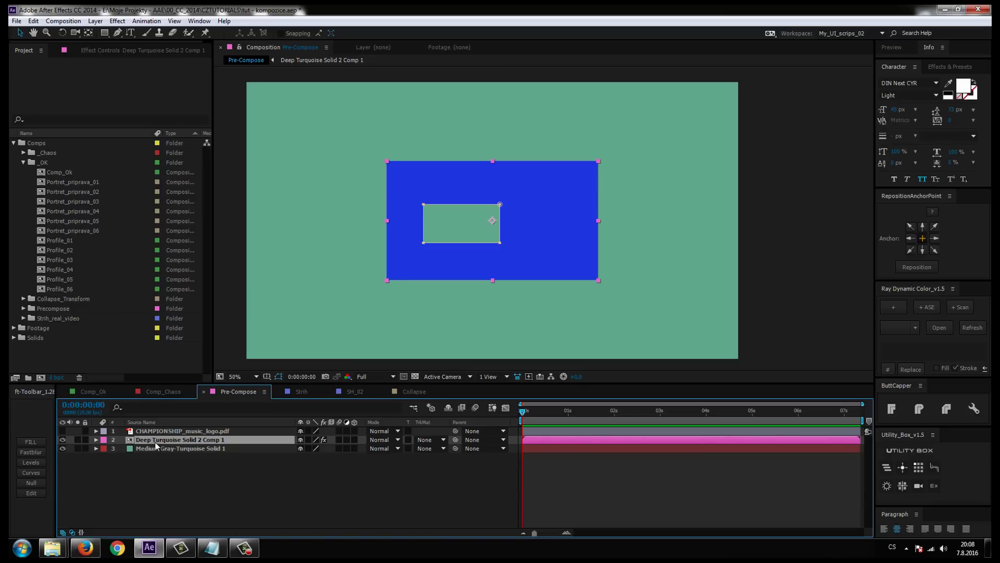
# - Reveal the nested solid's scale, mask and effect properties, then deselect all layers
pyautogui.press('s')
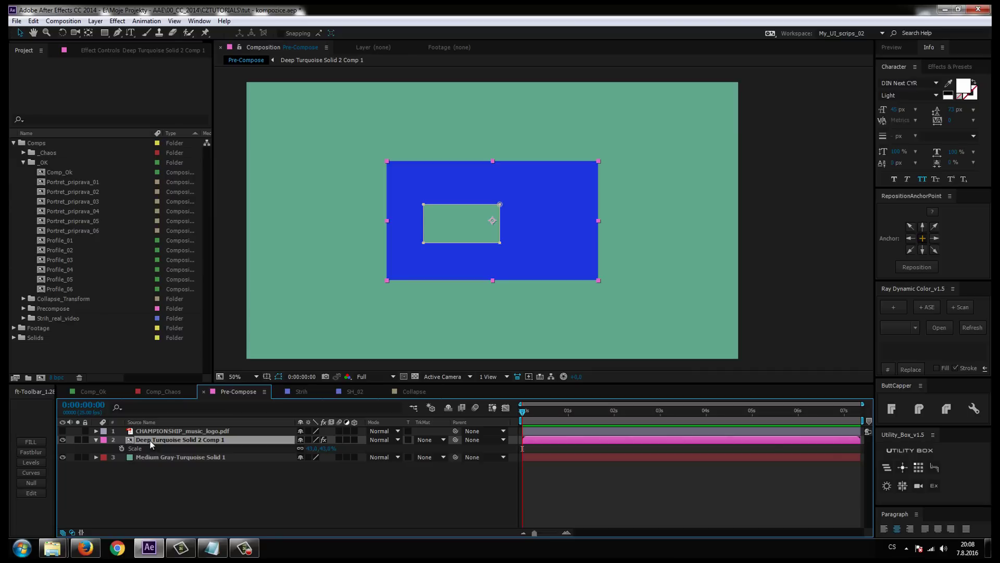
pyautogui.press('f')
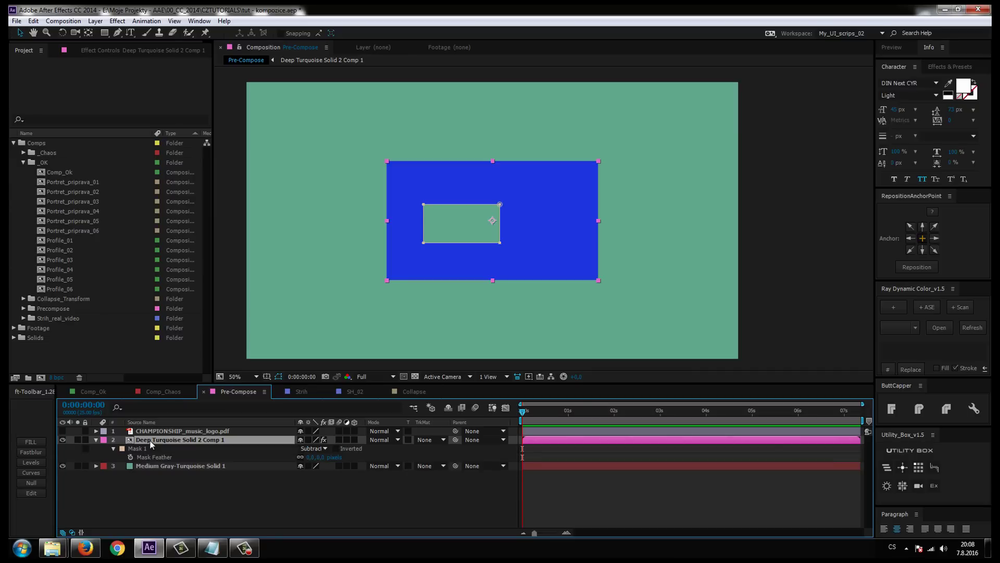
pyautogui.press('e')
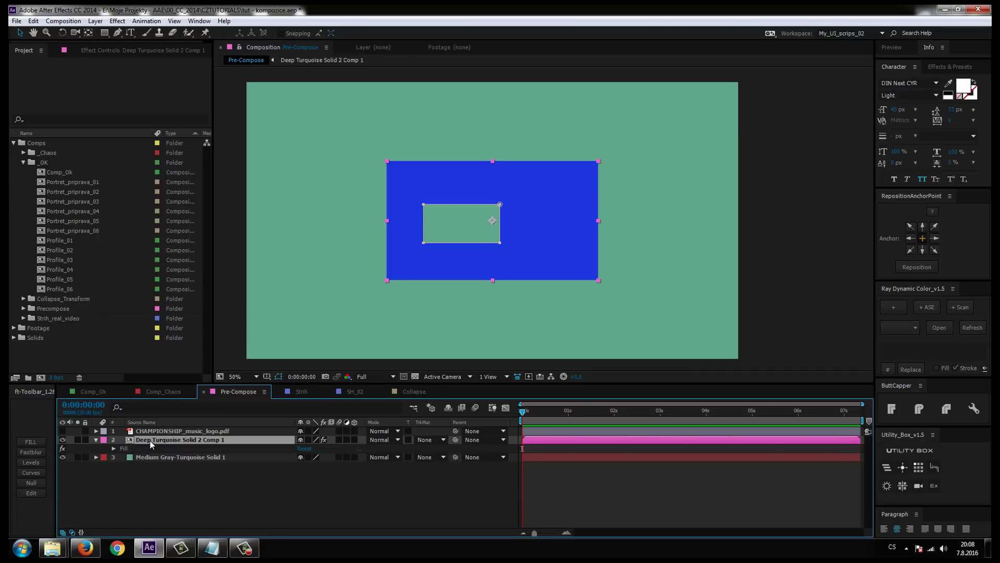
pyautogui.click(286, 491)
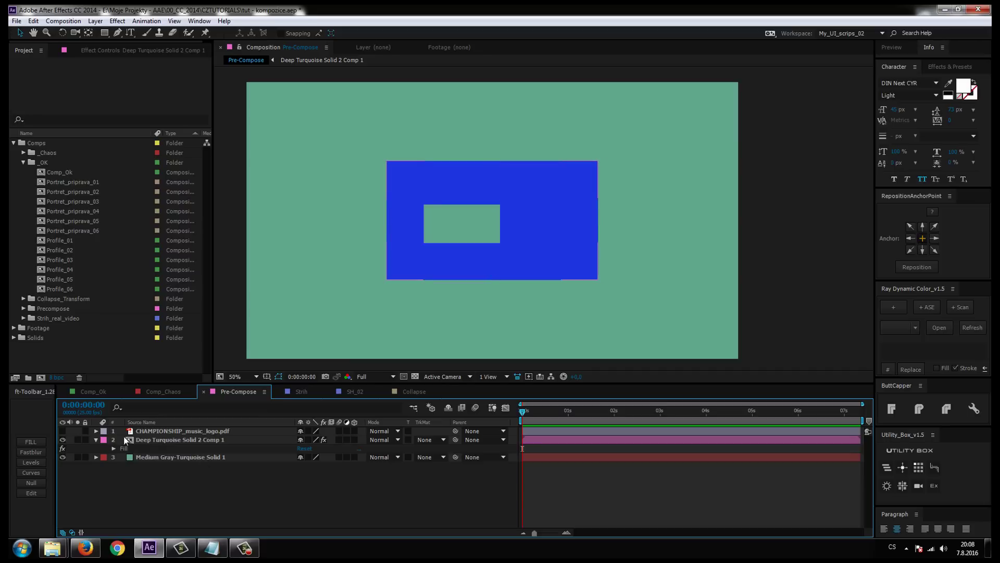
# - Precompose Deep Turquoise Solid 2 into Deep Turquoise Solid 2 Comp 1, then open it and select its solid
pyautogui.click(152, 439)
pyautogui.rightClick(152, 439)
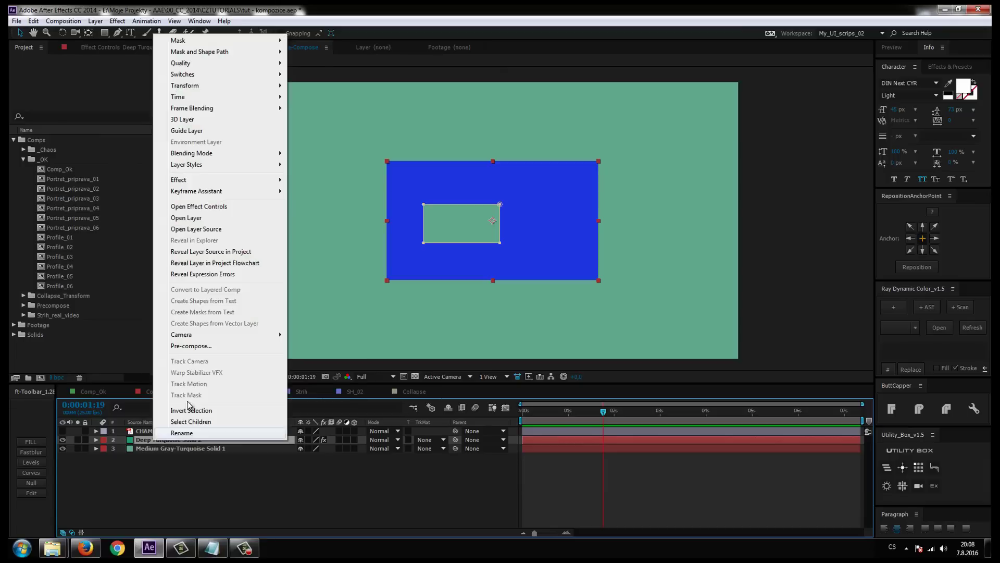
pyautogui.click(174, 241)
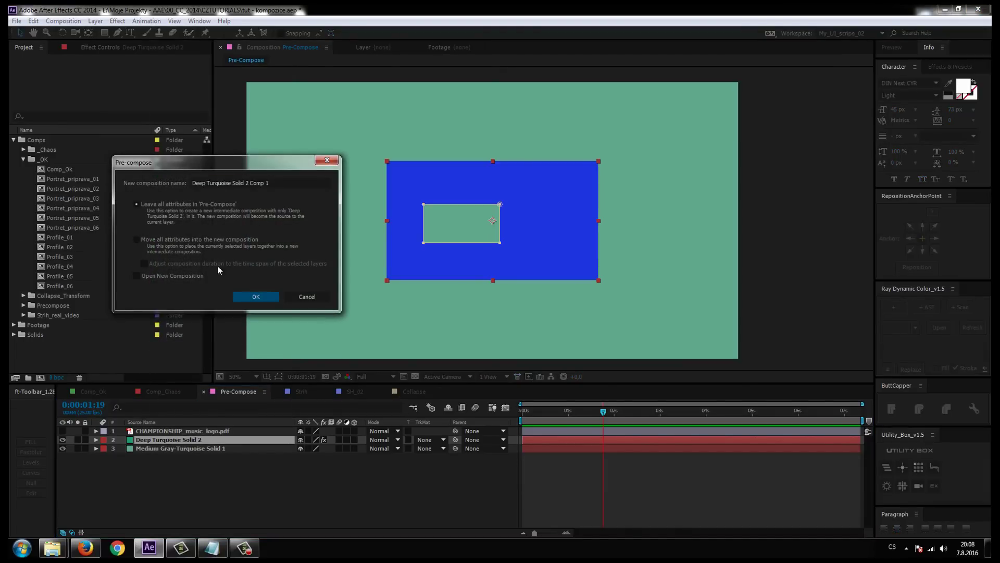
pyautogui.click(254, 297)
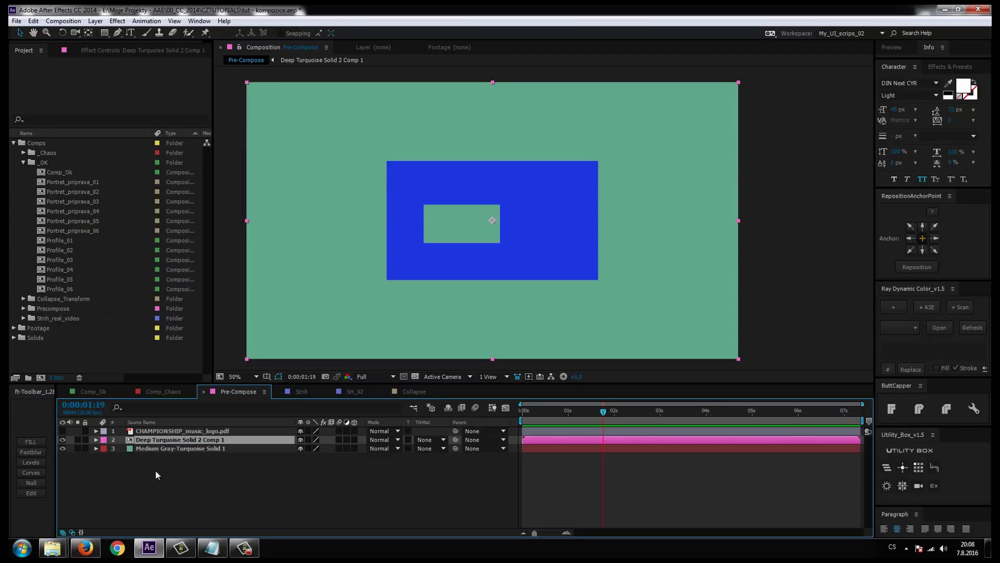
pyautogui.doubleClick(155, 439)
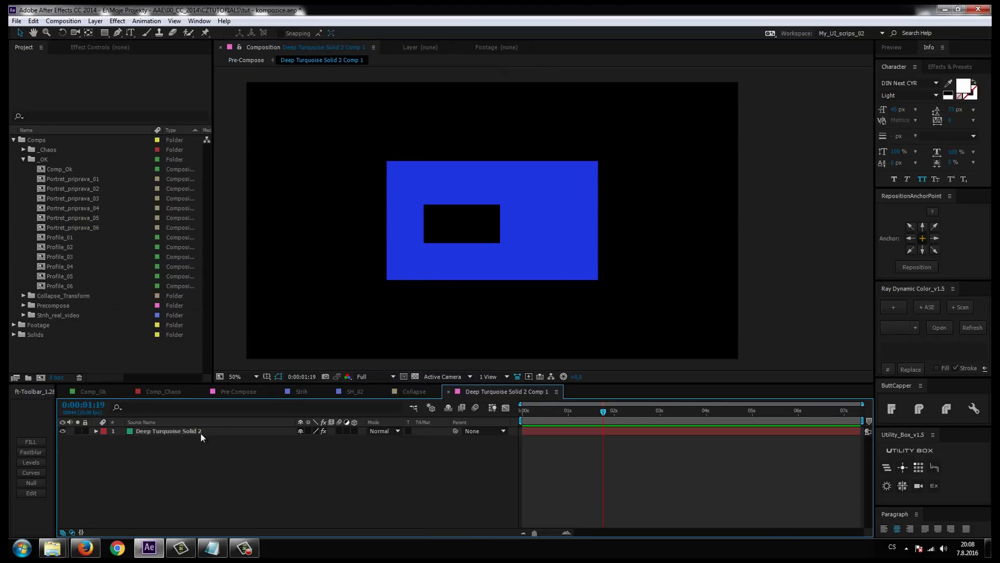
pyautogui.click(186, 433)
pyautogui.click(186, 433)
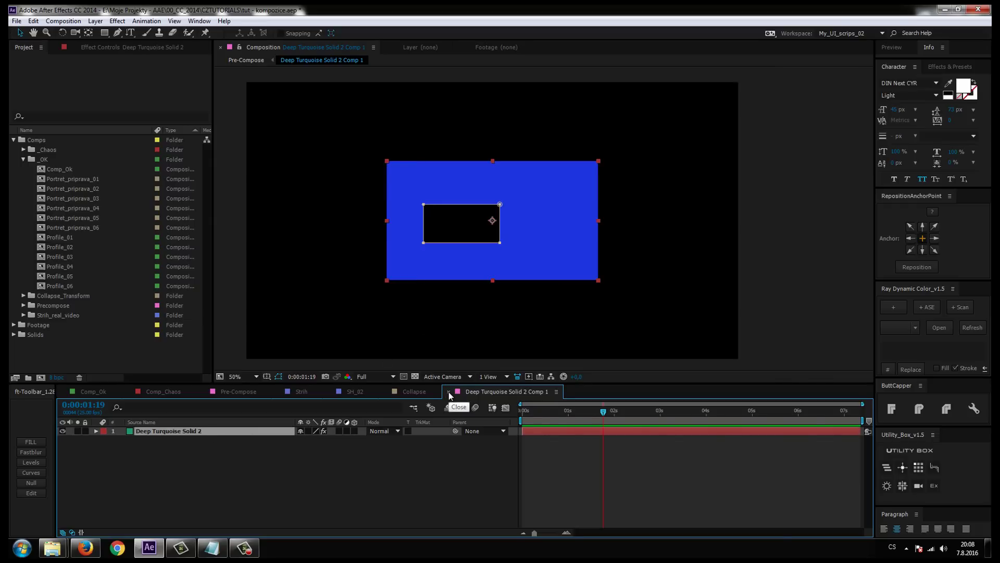
# - Back in Pre-Compose, hide layer 2 and show and select the CHAMPIONSHIP_music_logo.pdf layer
pyautogui.click(235, 391)
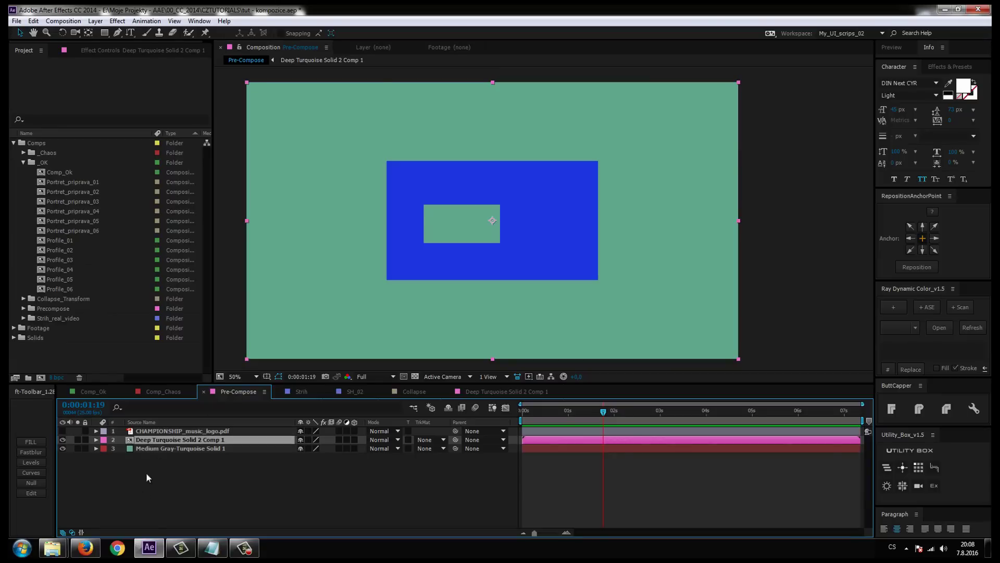
pyautogui.click(146, 472)
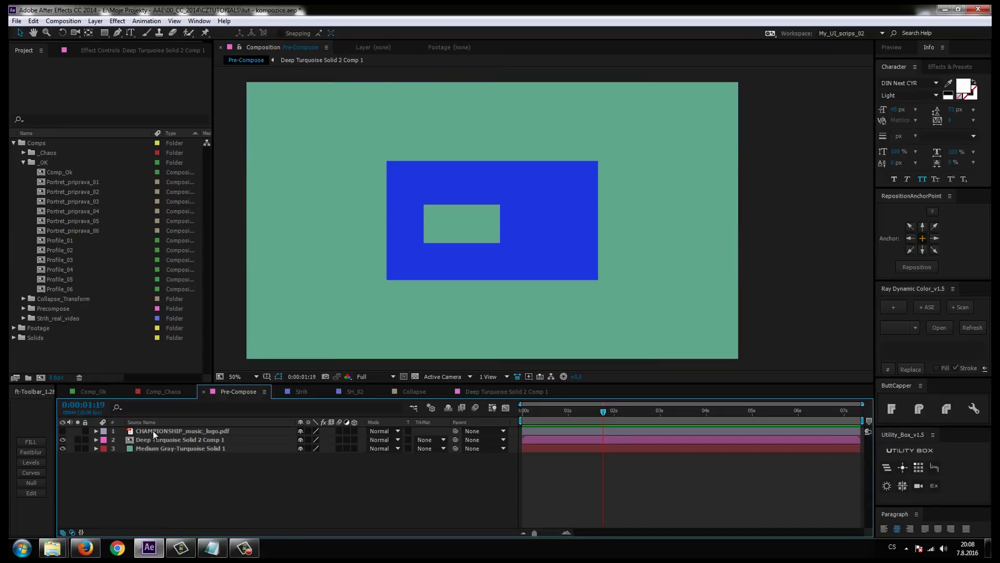
pyautogui.click(63, 439)
pyautogui.click(62, 431)
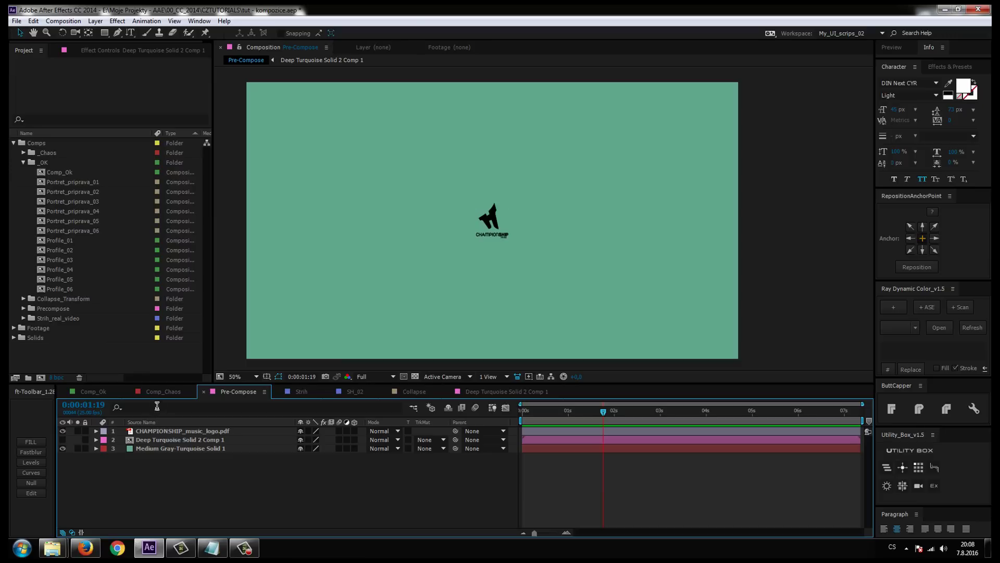
pyautogui.click(437, 301)
pyautogui.click(144, 432)
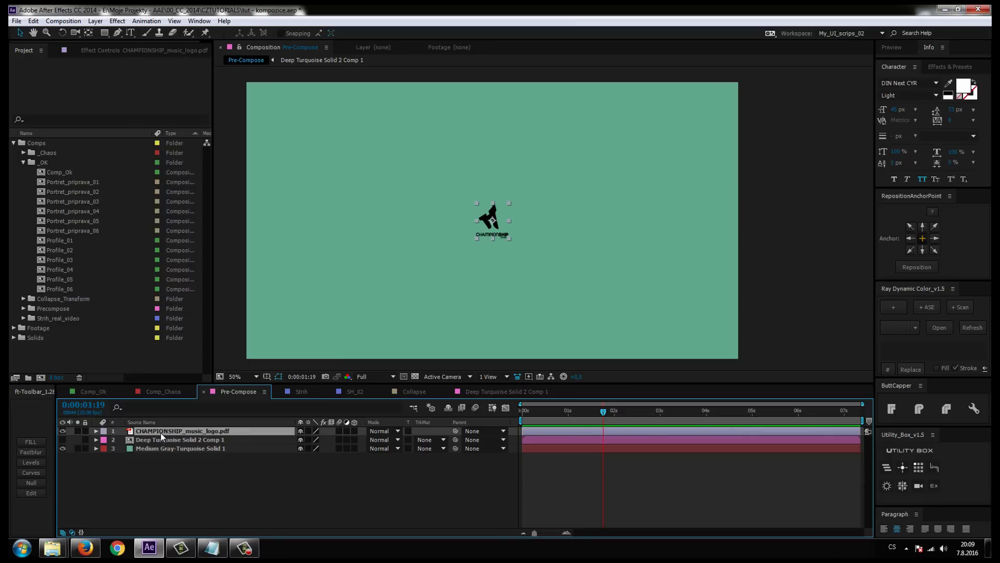
# - Precompose the CHAMPIONSHIP logo layer with default settings and open the new comp
pyautogui.press('s')
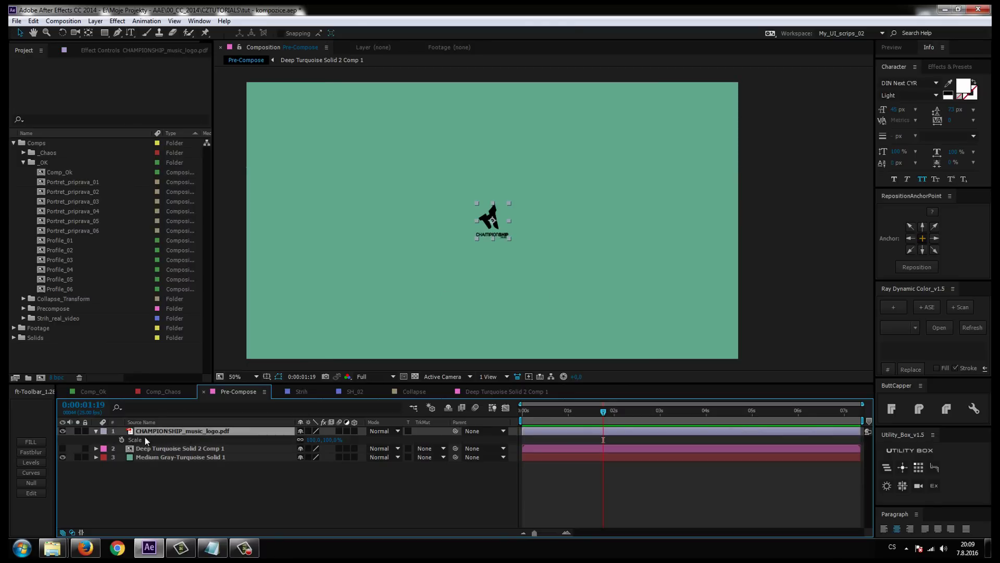
pyautogui.press('s')
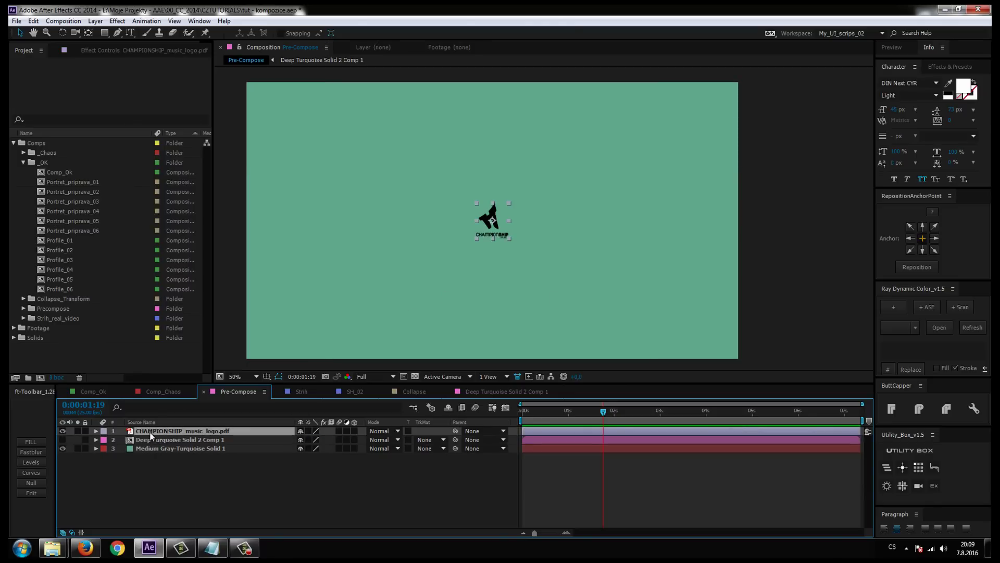
pyautogui.rightClick(147, 431)
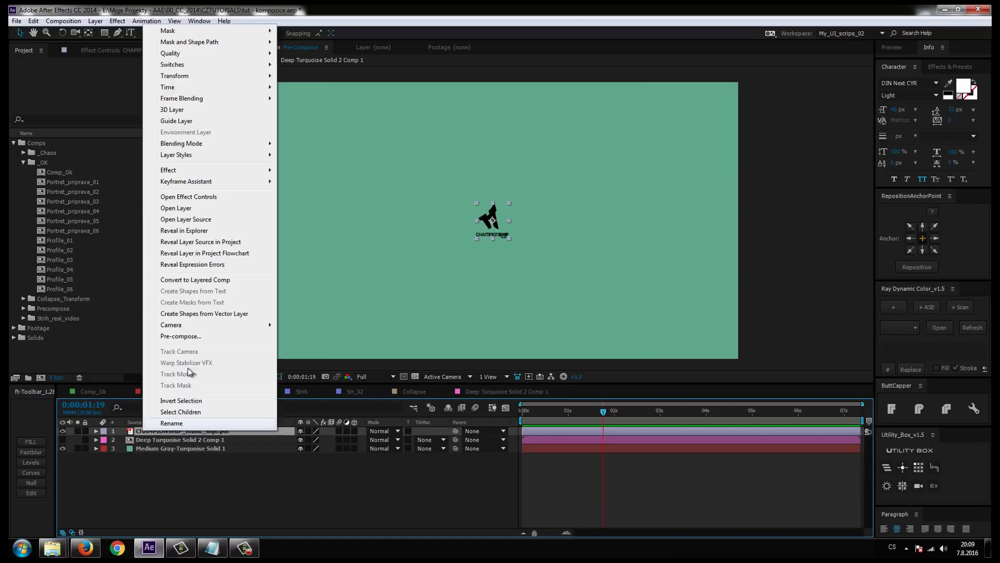
pyautogui.click(179, 340)
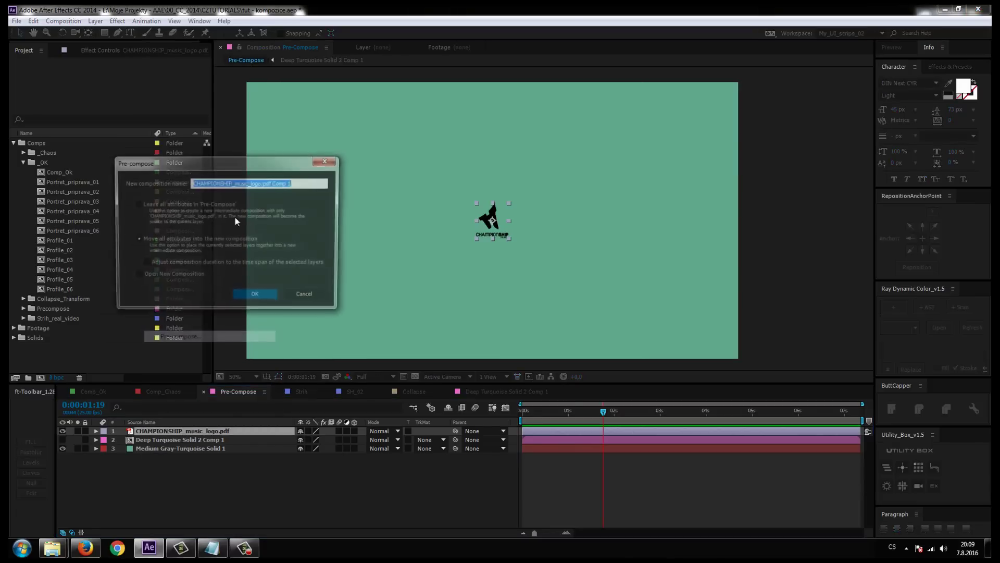
pyautogui.click(259, 298)
pyautogui.doubleClick(201, 431)
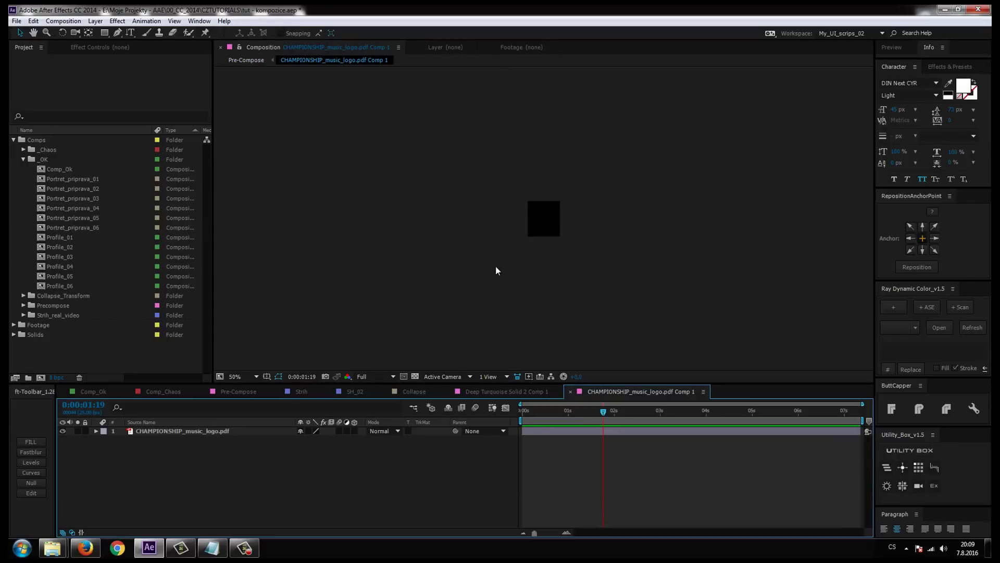
# - Zoom the logo precomp, turn on the transparency grid and review its composition settings
pyautogui.press('.')
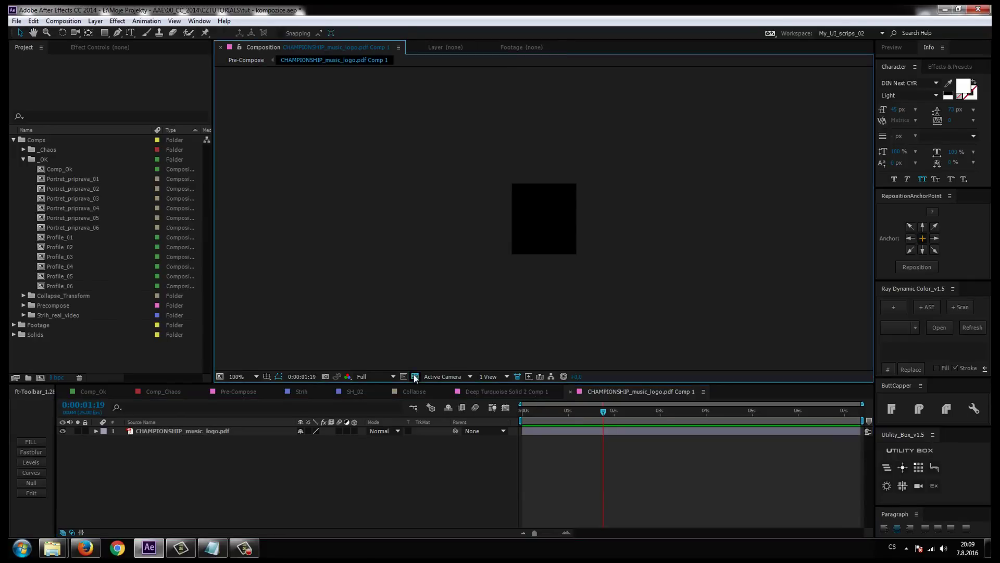
pyautogui.click(415, 376)
pyautogui.press('.')
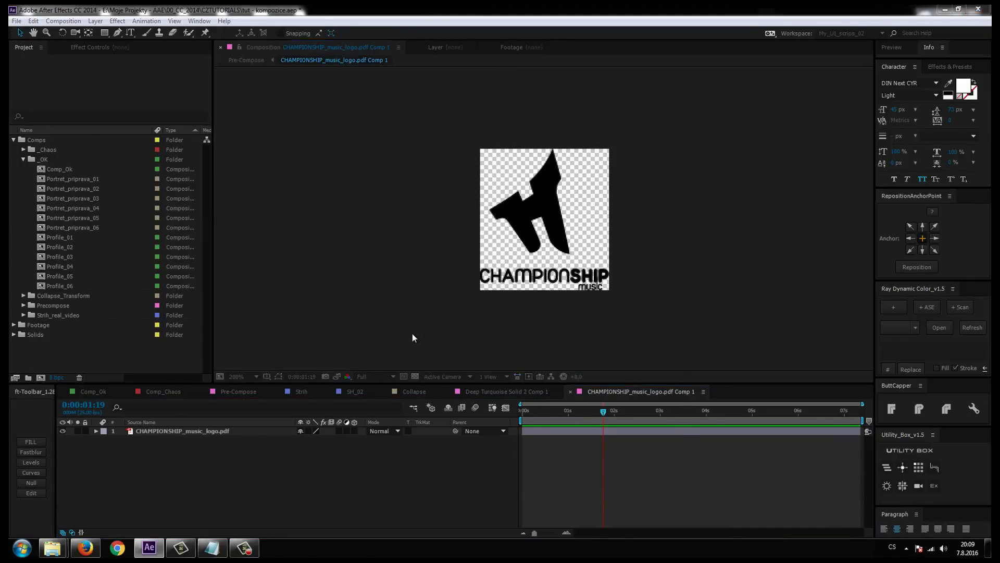
pyautogui.hotkey('ctrl', 'k')
pyautogui.click(649, 457)
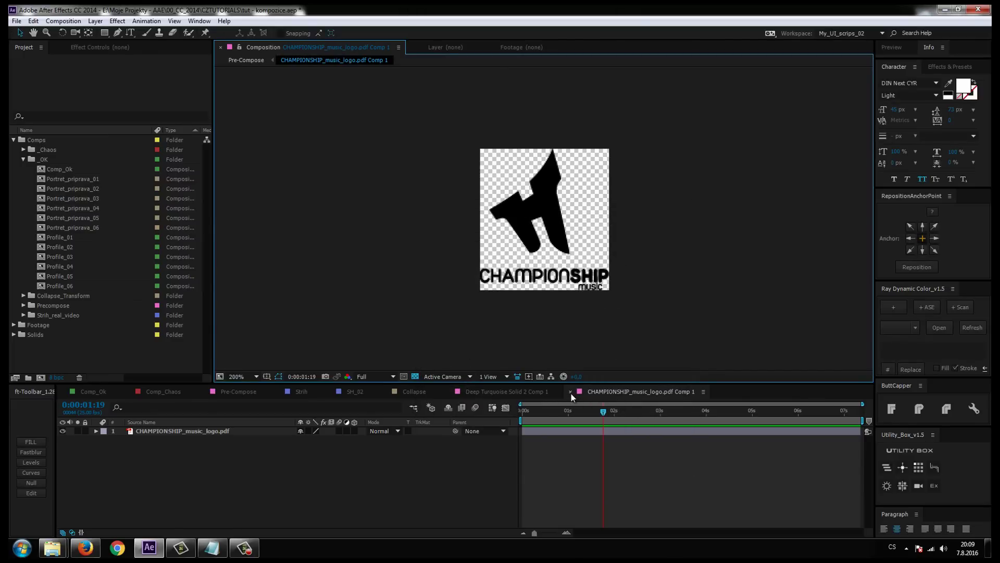
# - Close both precomp tabs and undo the logo precompose in the Pre-Compose comp
pyautogui.click(571, 393)
pyautogui.click(460, 391)
pyautogui.click(229, 391)
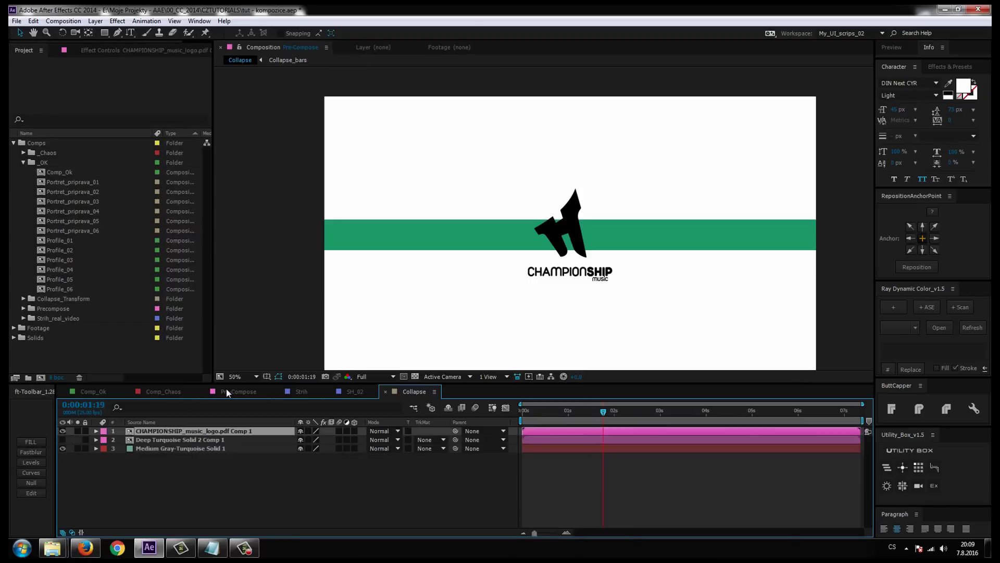
pyautogui.hotkey('ctrl', 'z')
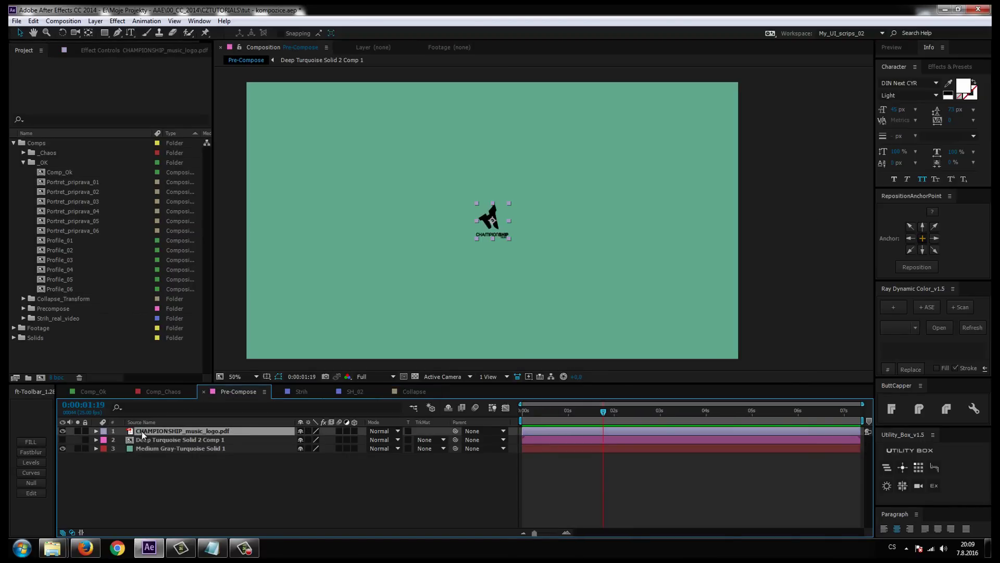
# - Re-precompose the logo with all attributes moved inside, then open it with transparency shown
pyautogui.rightClick(142, 431)
pyautogui.click(196, 337)
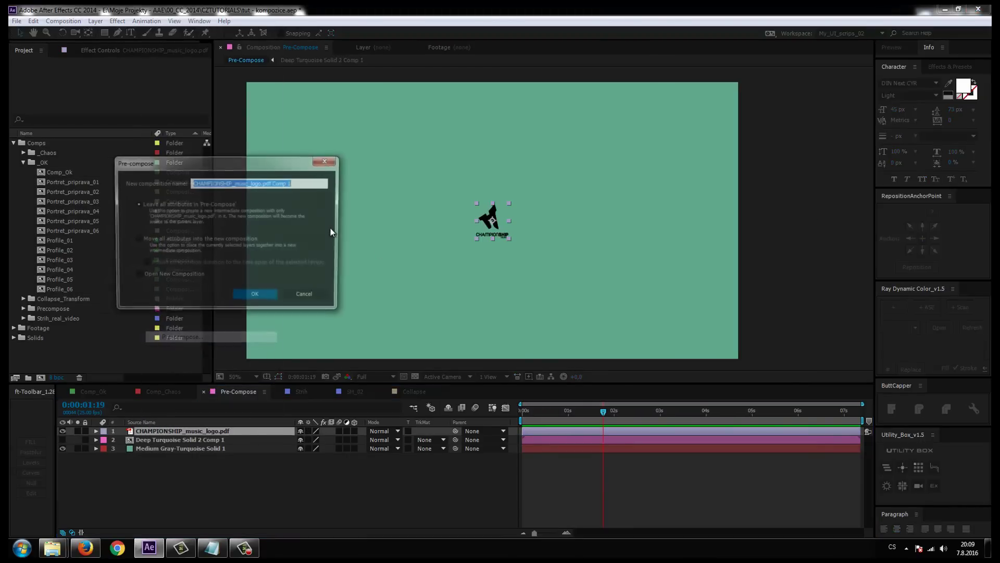
pyautogui.click(164, 240)
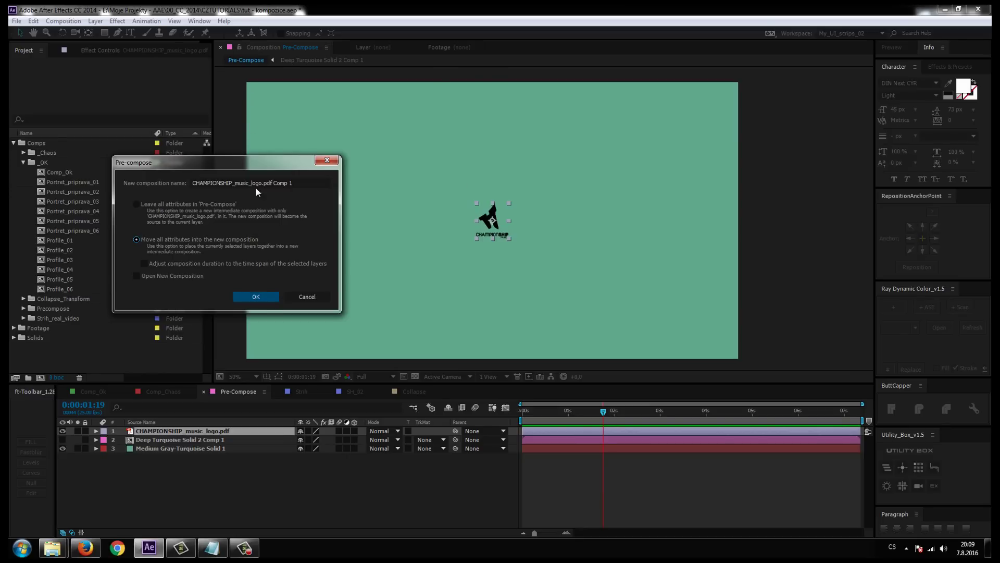
pyautogui.click(265, 297)
pyautogui.doubleClick(147, 434)
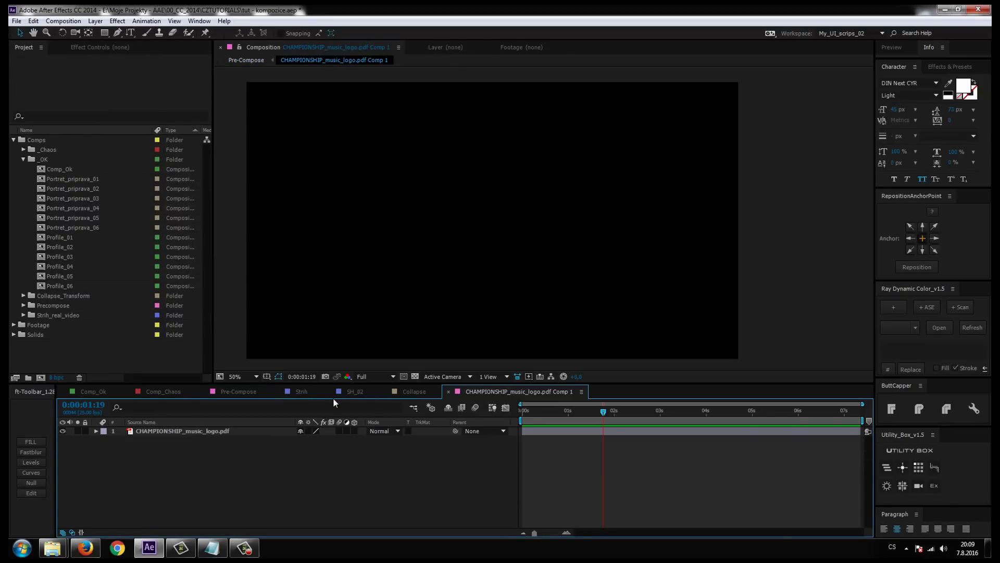
pyautogui.click(415, 376)
pyautogui.click(496, 228)
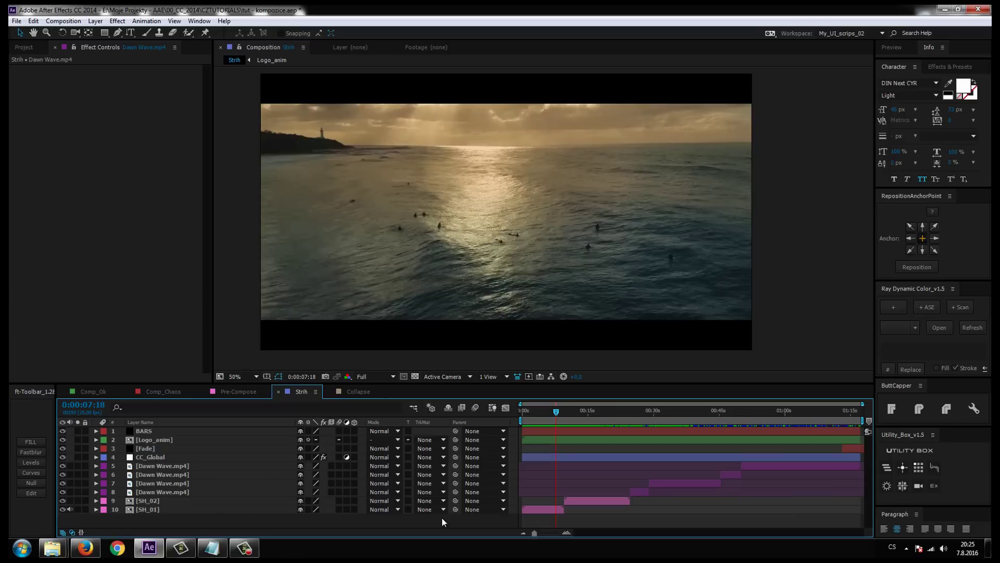
# - Scrub the Strih timeline past SH_01 and SH_02 to the beach shot and select layer 8, Dawn Wave.mp4
pyautogui.click(161, 508)
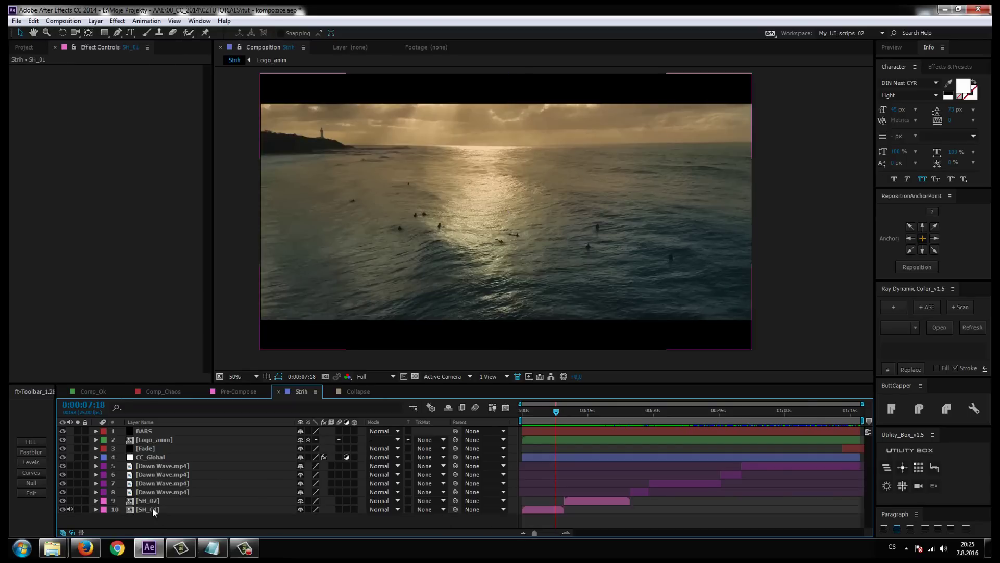
pyautogui.click(151, 500)
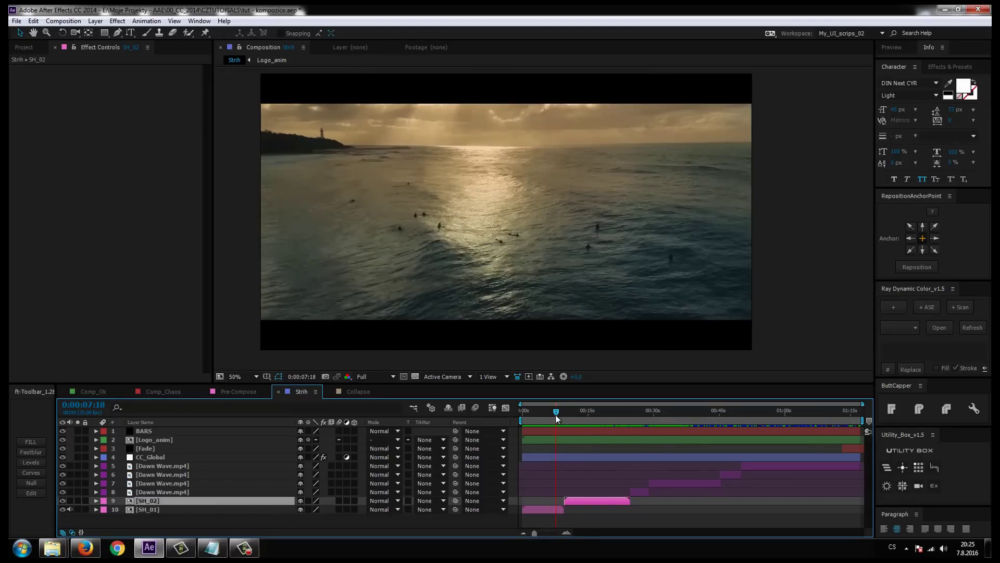
pyautogui.moveTo(555, 415); pyautogui.dragTo(615, 432)
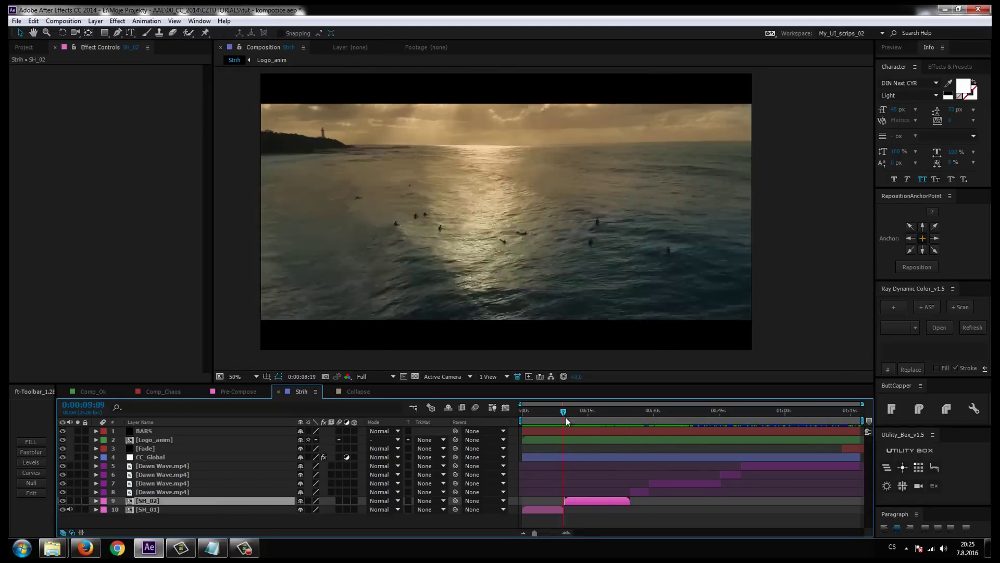
pyautogui.moveTo(574, 458); pyautogui.dragTo(573, 464)
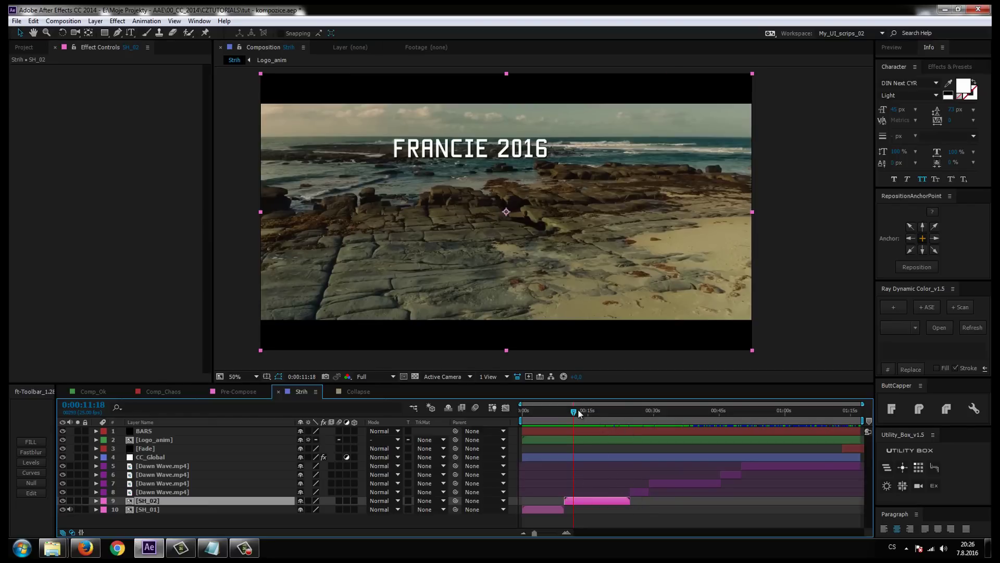
pyautogui.moveTo(574, 411); pyautogui.dragTo(639, 436)
pyautogui.click(642, 492)
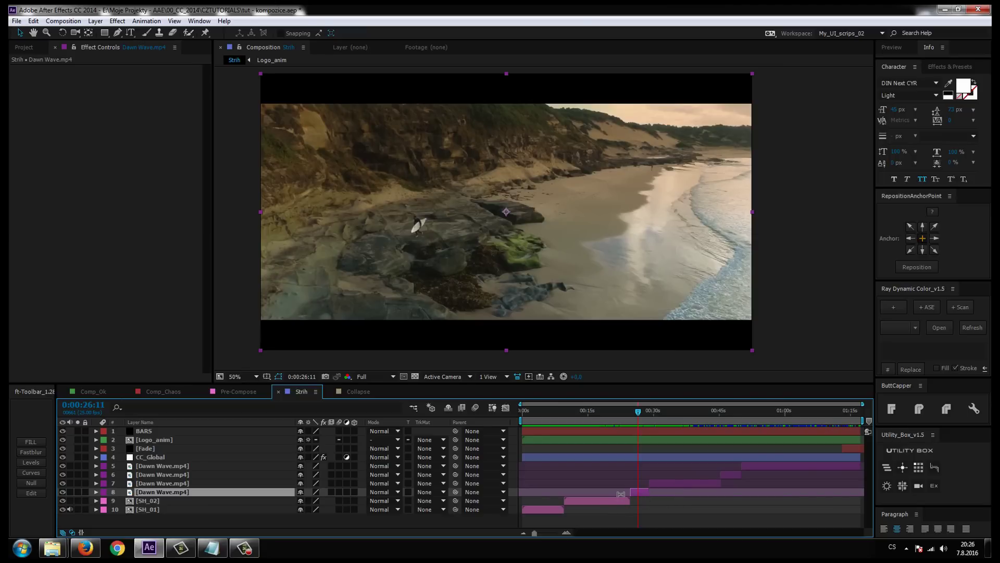
pyautogui.moveTo(640, 414); pyautogui.dragTo(641, 423)
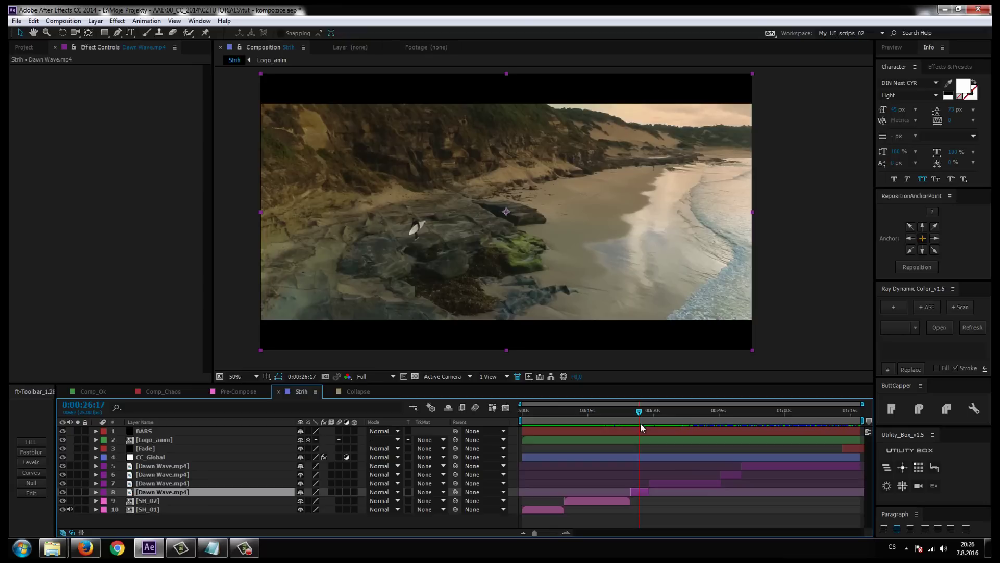
# - Set the Strih time to 0:00:27:13 over the Dawn Wave.mp4 beach clip
pyautogui.rightClick(634, 493)
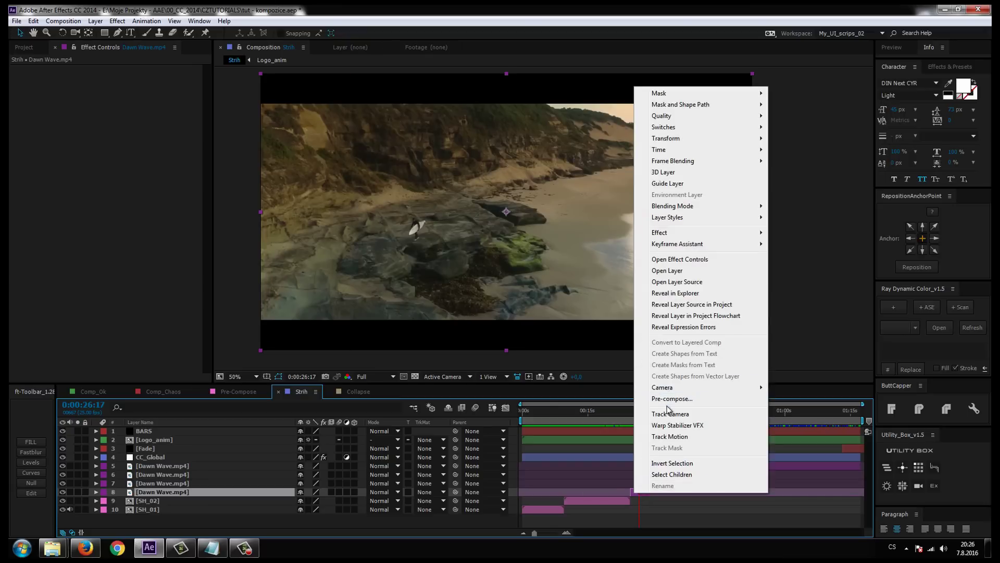
pyautogui.click(632, 492)
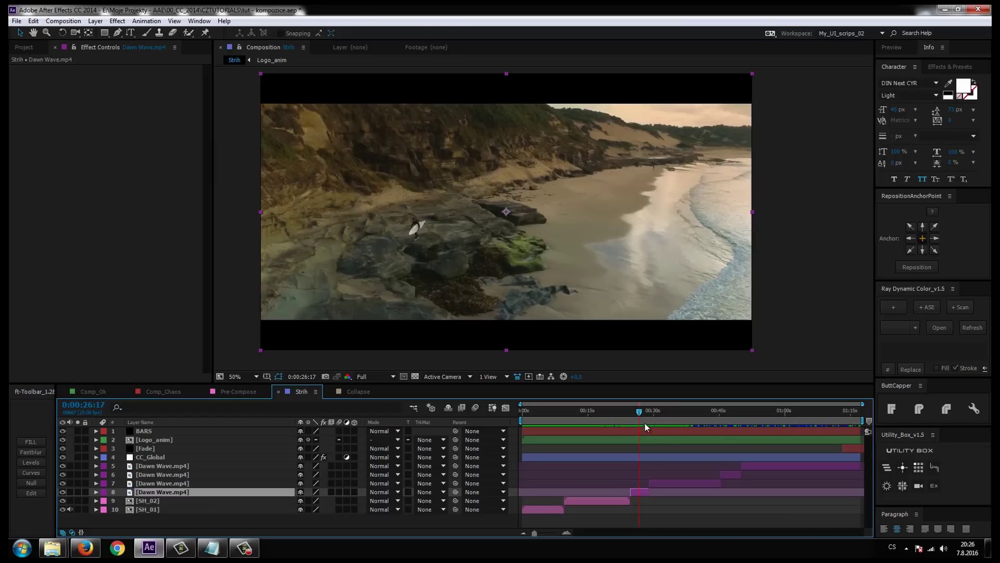
pyautogui.click(635, 413)
pyautogui.moveTo(634, 413); pyautogui.dragTo(643, 424)
# - Precompose the beach clip as Sh_03 with Adjust composition duration turned off
pyautogui.rightClick(637, 493)
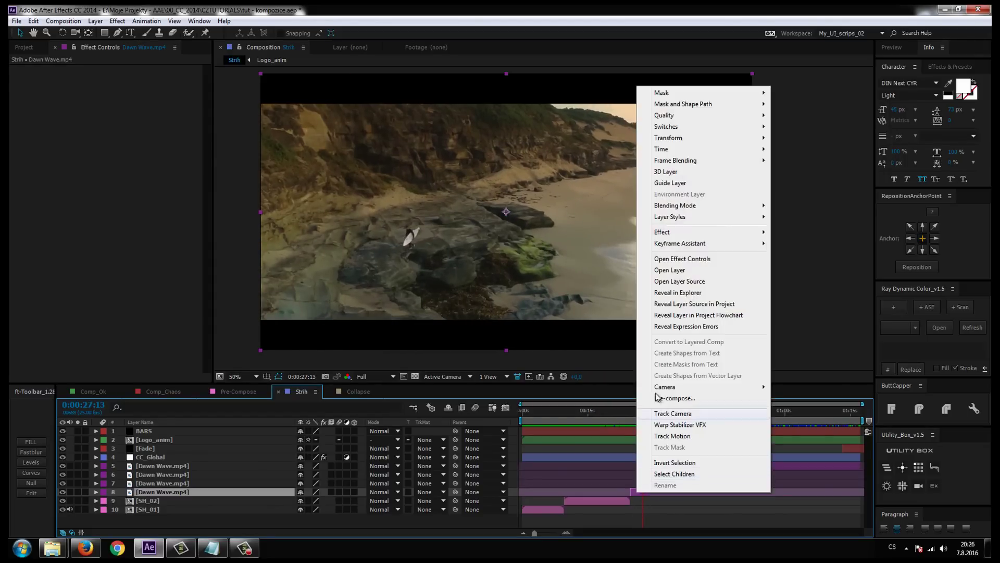
pyautogui.click(672, 399)
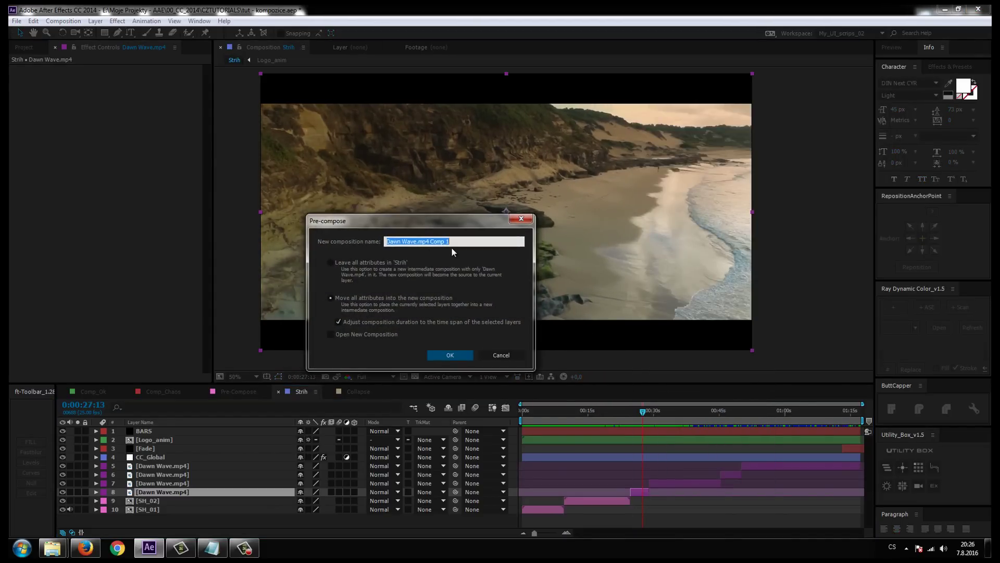
pyautogui.write('Sh')
pyautogui.write('_03')
pyautogui.click(342, 322)
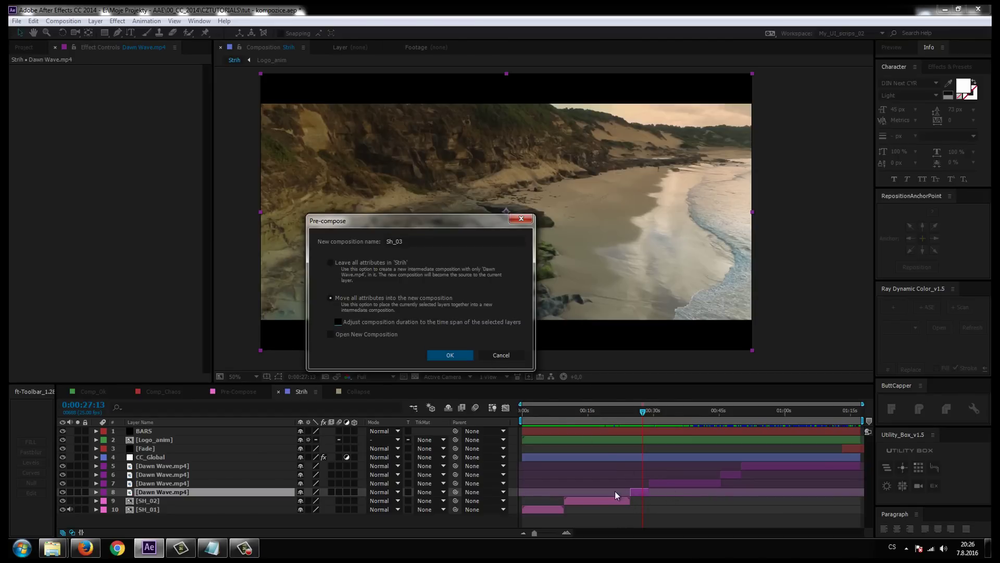
pyautogui.click(446, 356)
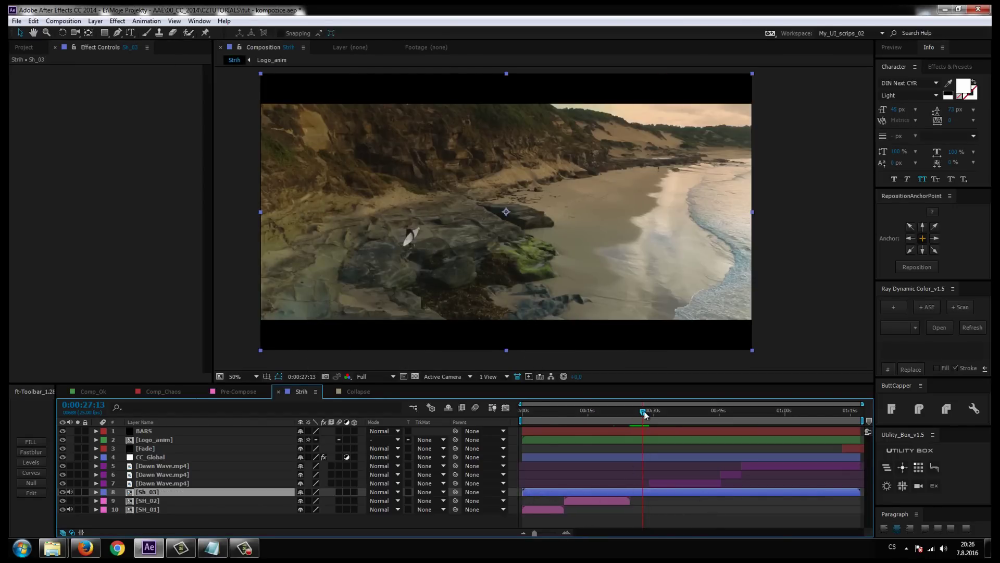
# - Scrub through the Sh_03 precomp's footage, then close it and return to Strih
pyautogui.moveTo(642, 411); pyautogui.dragTo(642, 431)
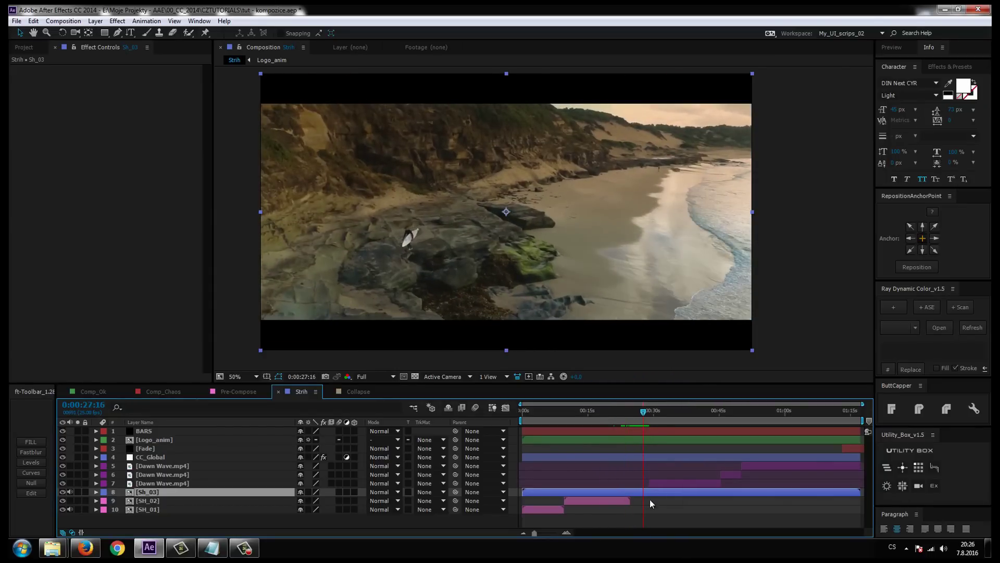
pyautogui.doubleClick(648, 490)
pyautogui.moveTo(645, 423)
pyautogui.mouseDown()
pyautogui.moveTo(670, 434)
pyautogui.moveTo(640, 440)
pyautogui.mouseUp()
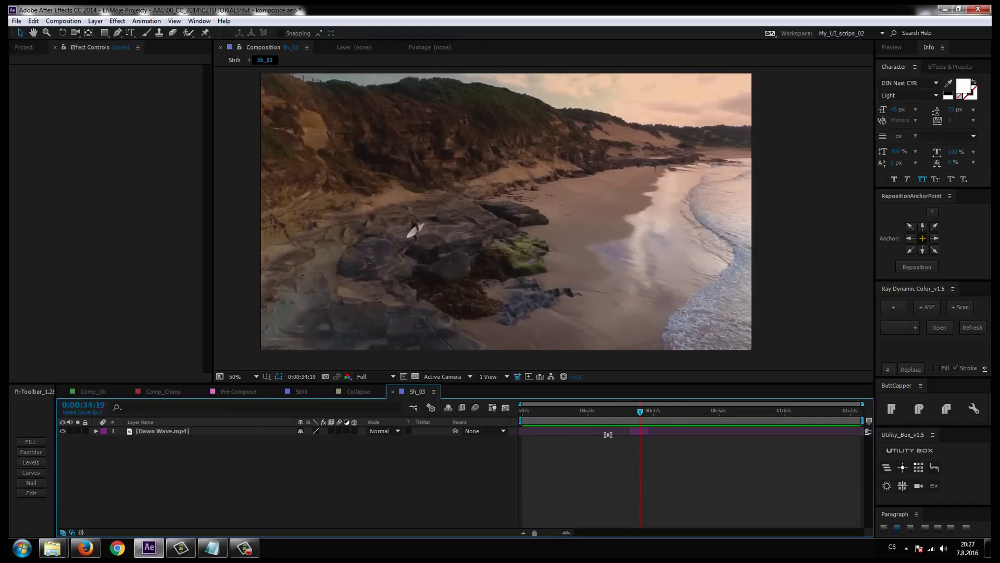
pyautogui.click(393, 392)
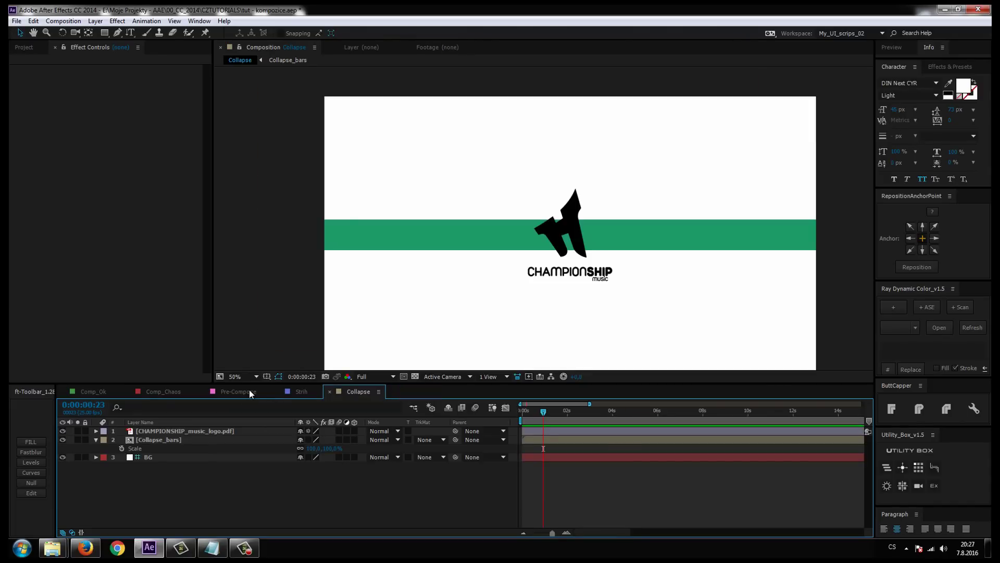
pyautogui.click(290, 392)
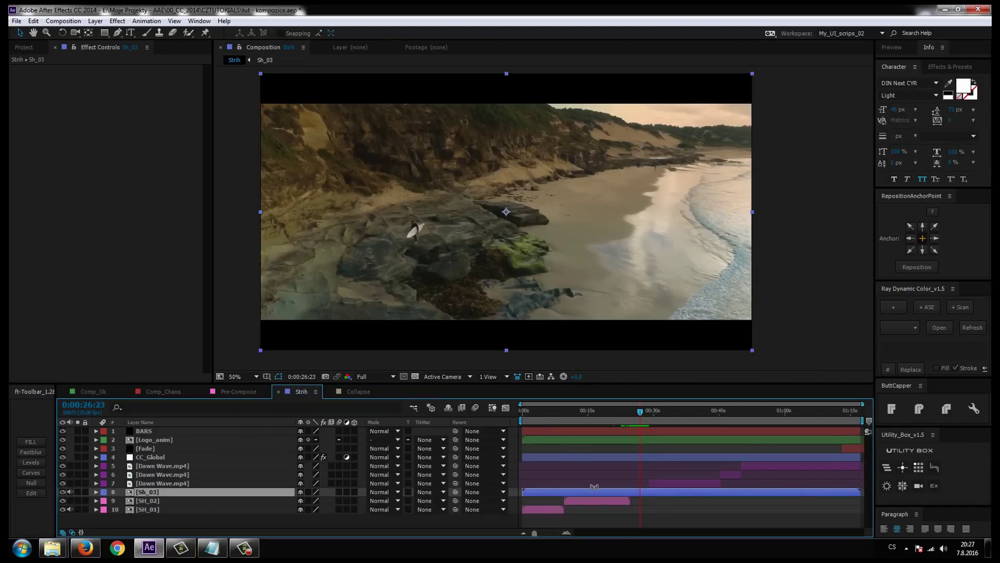
# - Precompose the beach clip as SH_03 with Adjust composition duration enabled
pyautogui.rightClick(637, 493)
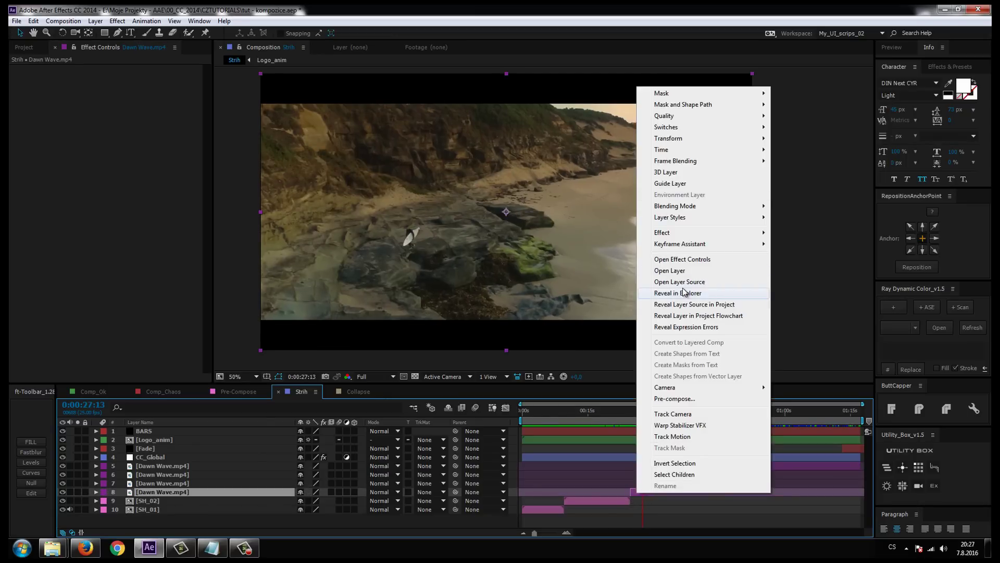
pyautogui.click(675, 399)
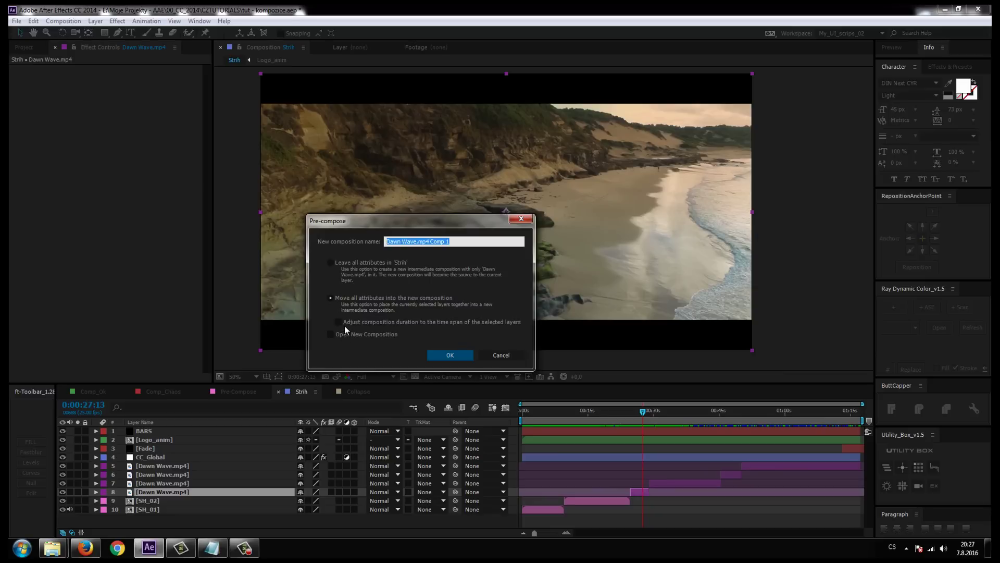
pyautogui.click(338, 321)
pyautogui.click(455, 244)
pyautogui.write('SH_03')
pyautogui.press('Return')
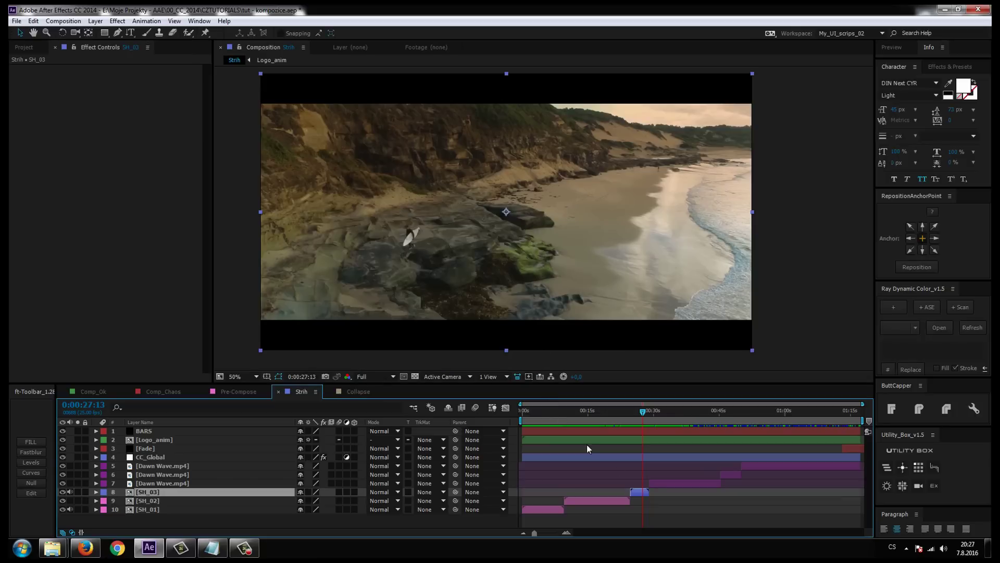
# - Open SH_03, play a preview and scrub through the trimmed Dawn Wave.mp4 clip
pyautogui.moveTo(644, 420)
pyautogui.mouseDown()
pyautogui.moveTo(623, 437)
pyautogui.moveTo(874, 420)
pyautogui.moveTo(521, 432)
pyautogui.mouseUp()
pyautogui.doubleClick(636, 492)
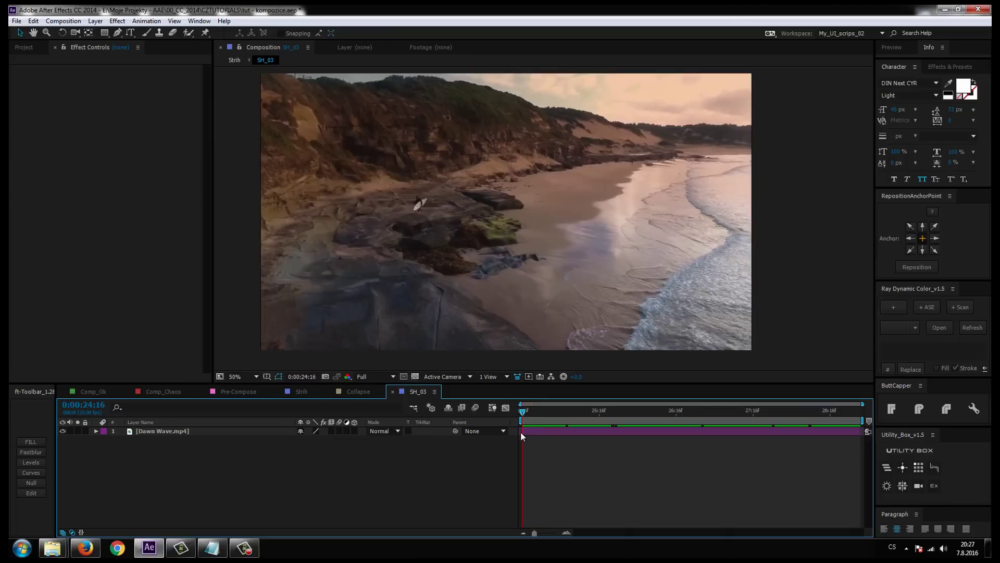
pyautogui.press('space')
pyautogui.press('space')
pyautogui.click(179, 430)
pyautogui.click(769, 410)
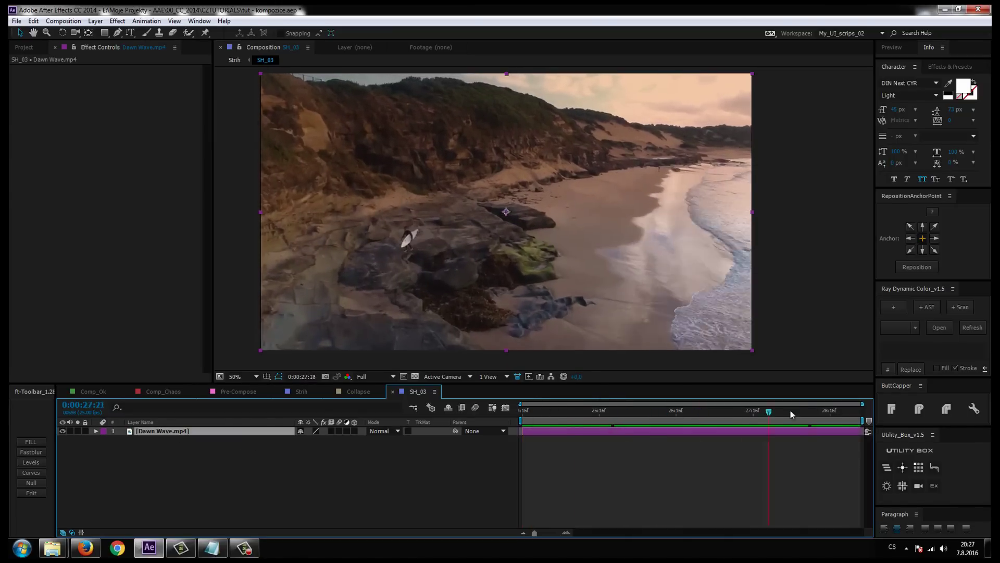
pyautogui.moveTo(758, 413); pyautogui.dragTo(784, 433)
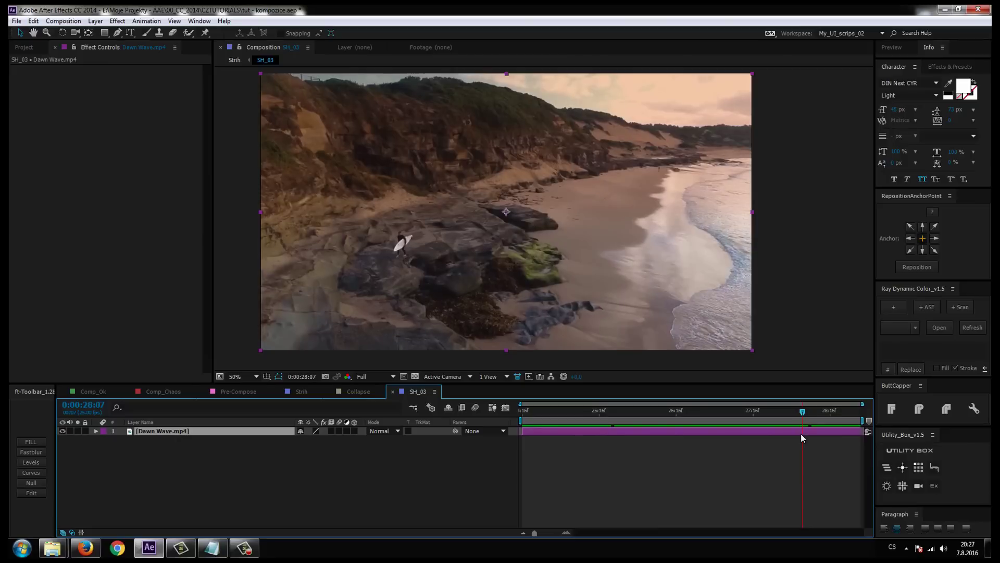
pyautogui.click(386, 495)
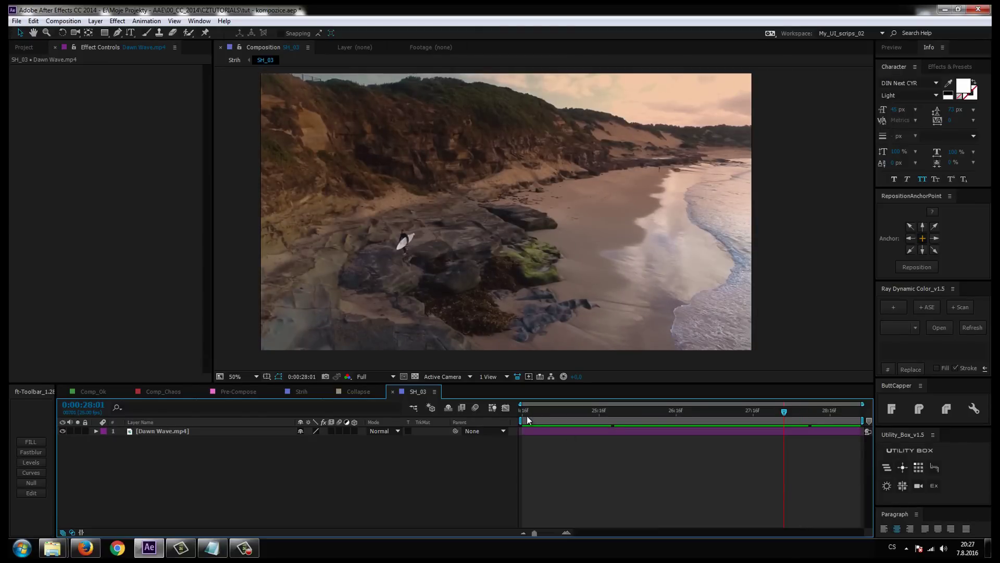
pyautogui.moveTo(527, 416); pyautogui.dragTo(538, 417)
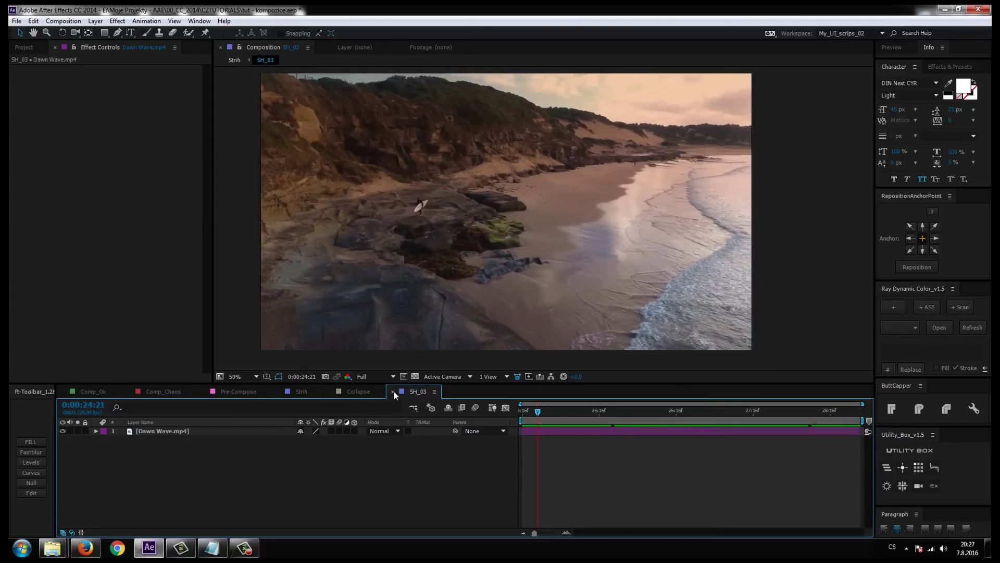
# - Return to Strih with the time at 0:00:26:14 and the composition view active
pyautogui.click(297, 393)
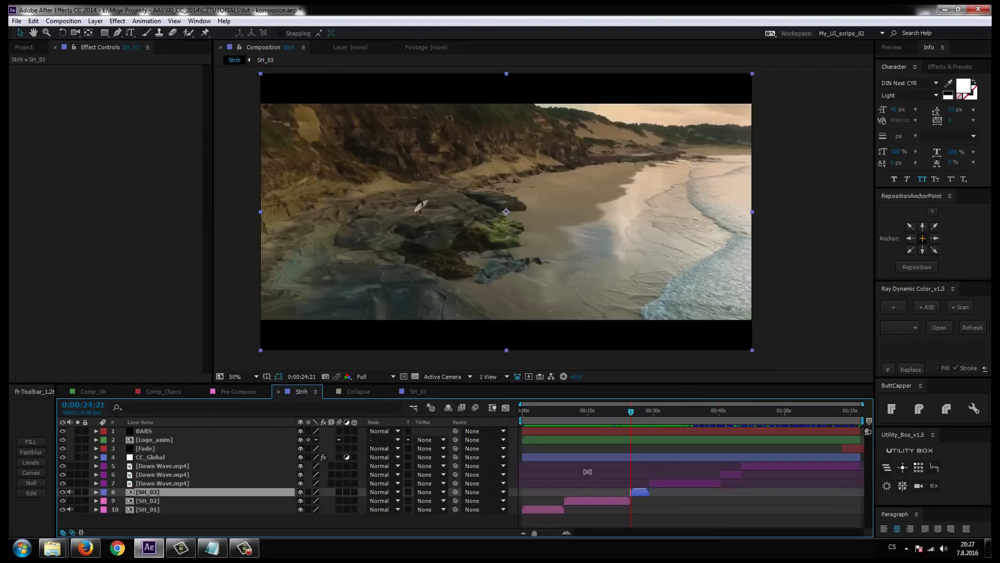
pyautogui.click(639, 411)
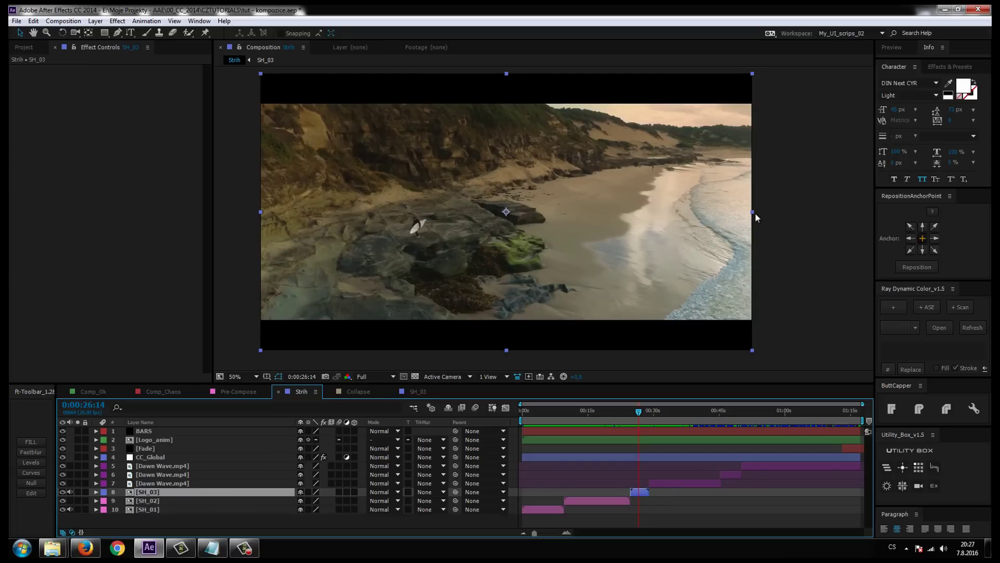
pyautogui.click(762, 217)
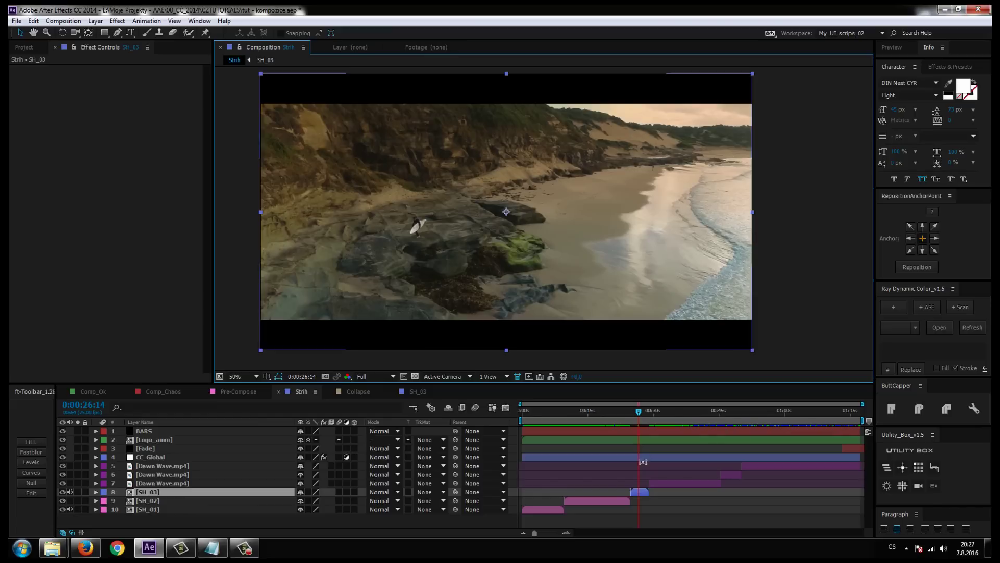
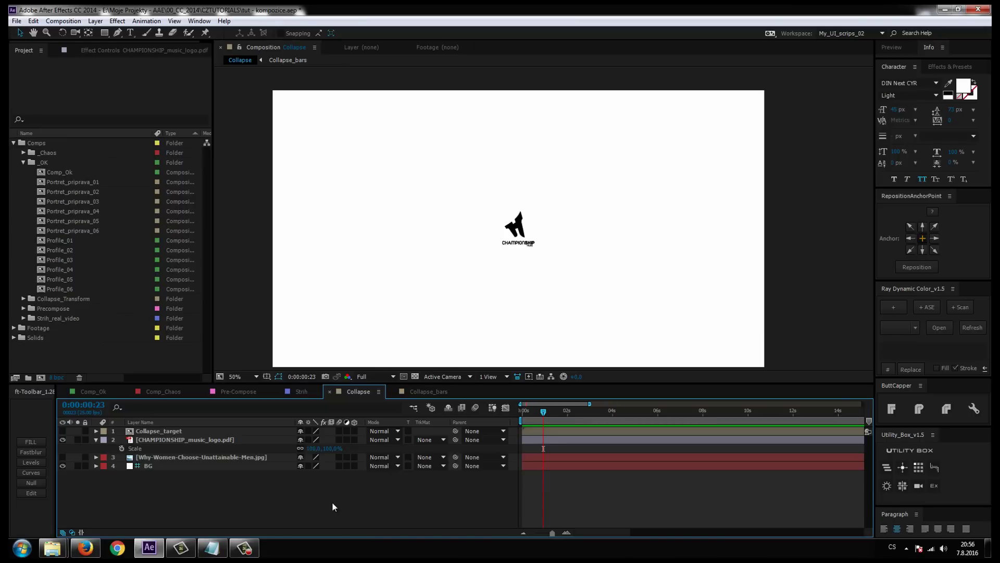
# - Set the CHAMPIONSHIP logo layer's Scale to 500%
pyautogui.click(309, 448)
pyautogui.press('F2')
pyautogui.click(156, 439)
pyautogui.press('s')
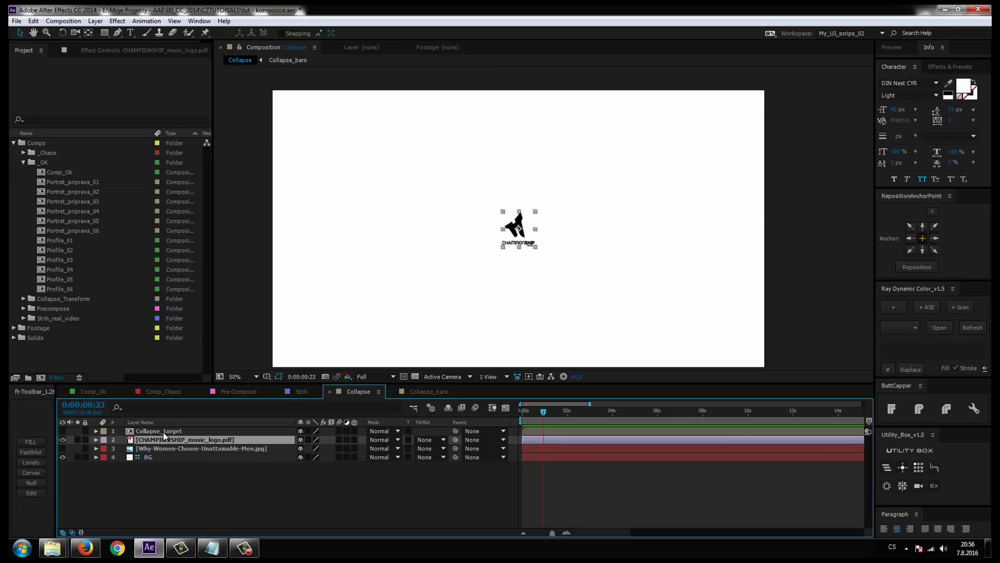
pyautogui.click(138, 449)
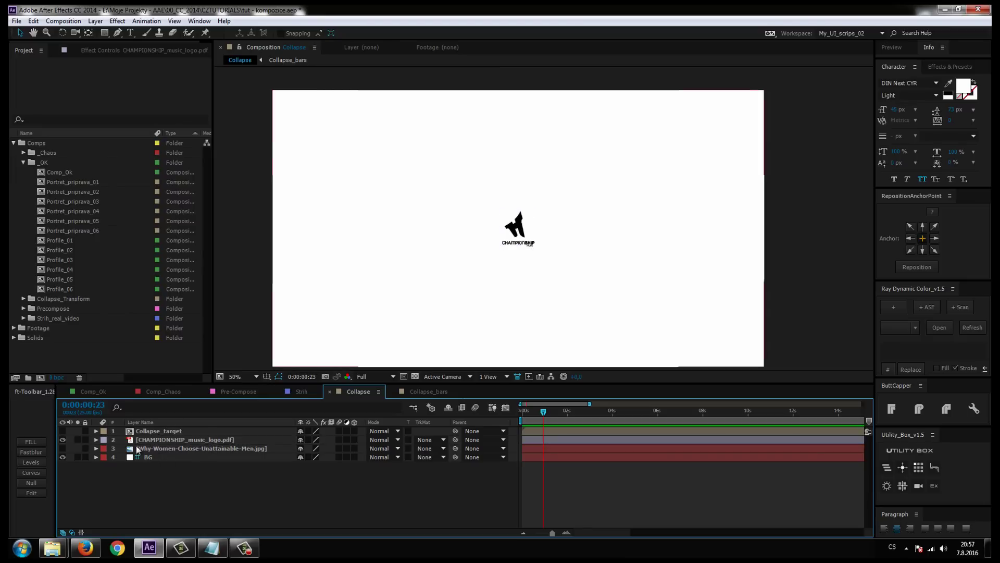
pyautogui.click(146, 441)
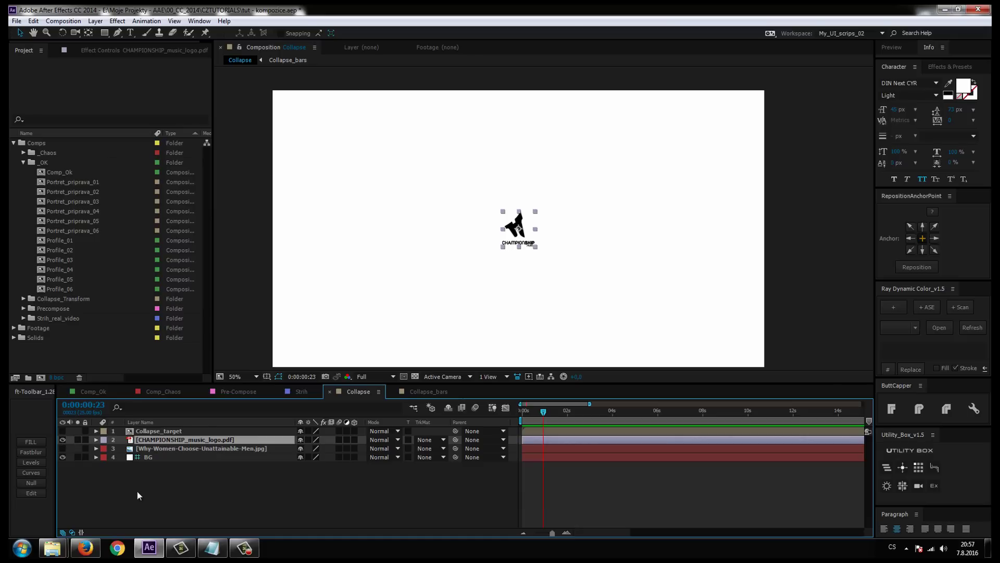
pyautogui.click(137, 490)
pyautogui.click(154, 442)
pyautogui.press('s')
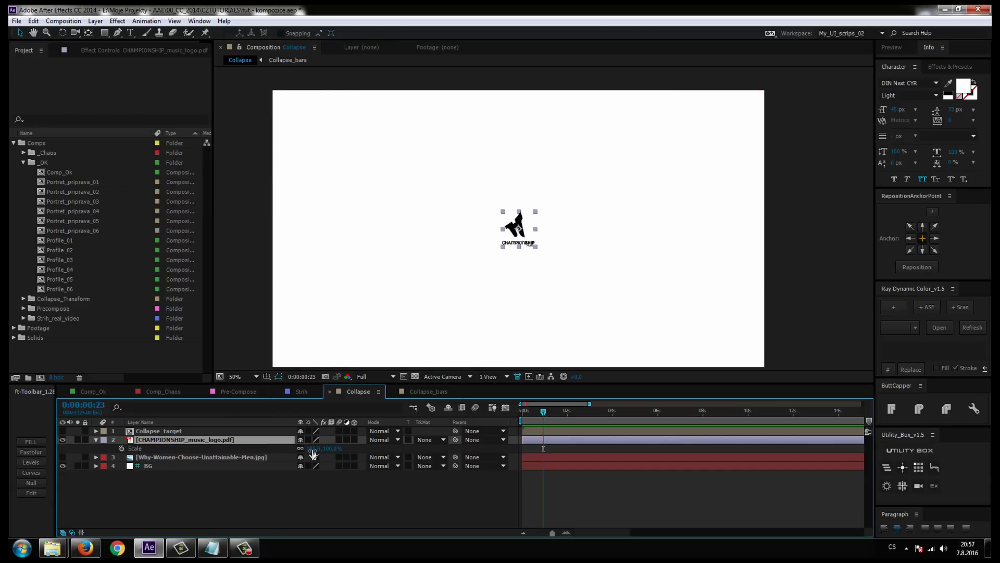
pyautogui.click(314, 448)
pyautogui.write('500')
pyautogui.press('Return')
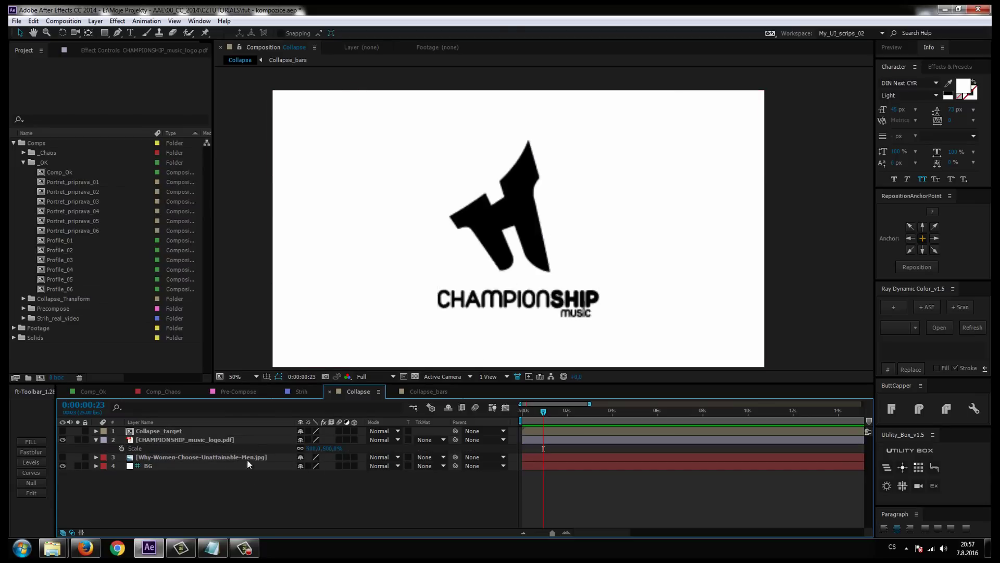
# - Turn on Continuously Rasterize for the logo so it stays sharp, and compare it with the switch off
pyautogui.click(225, 441)
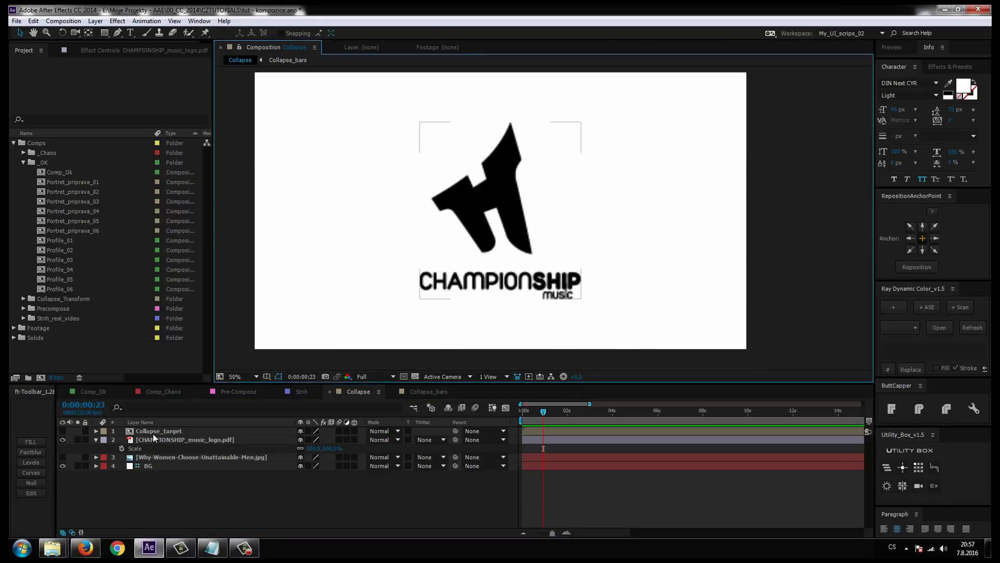
pyautogui.press('.')
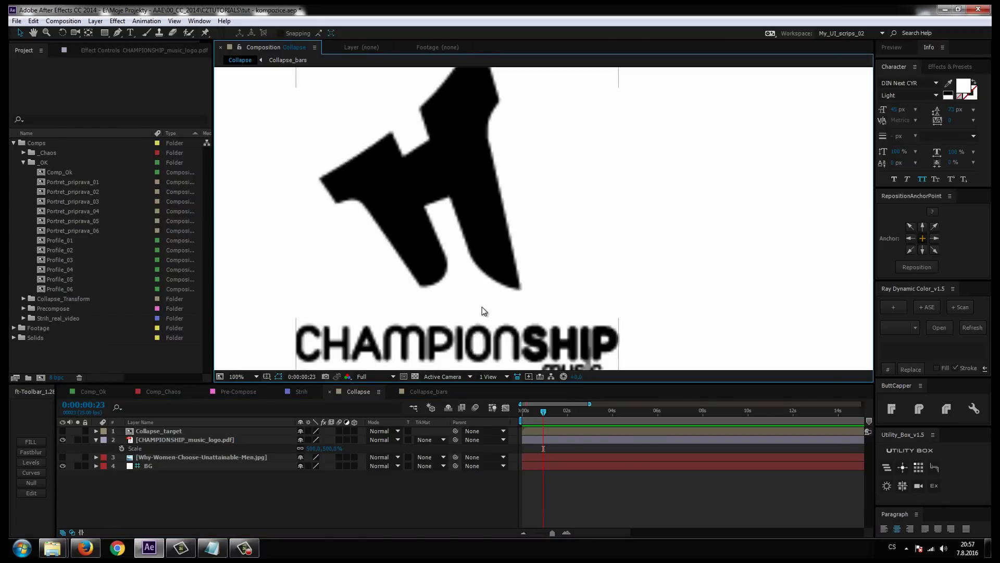
pyautogui.click(157, 440)
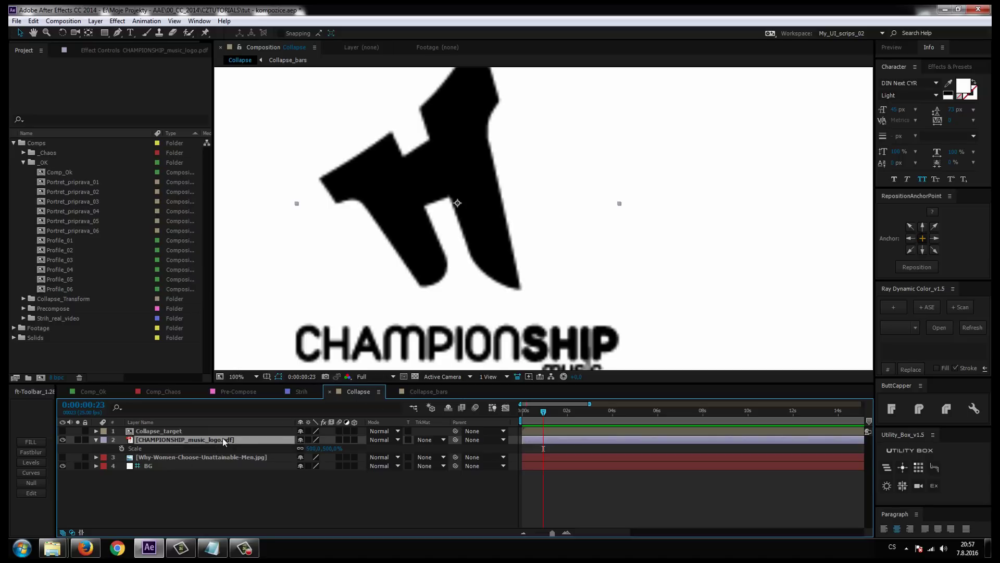
pyautogui.click(308, 440)
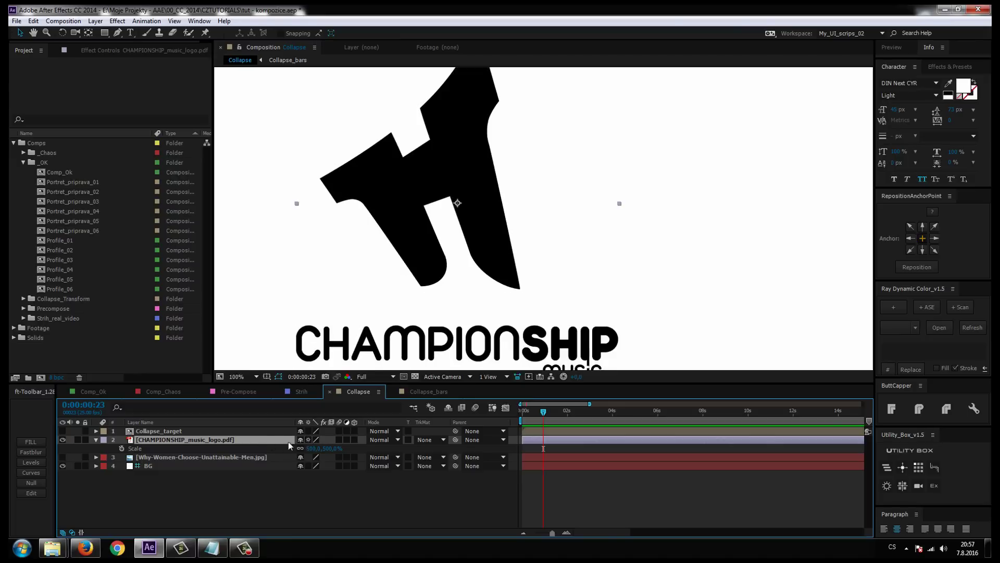
pyautogui.click(308, 440)
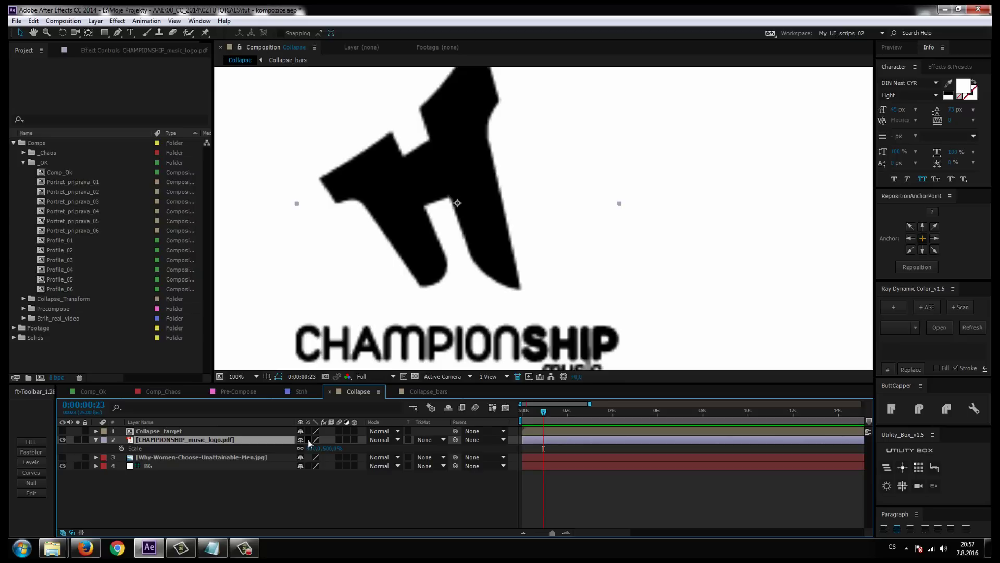
pyautogui.click(308, 439)
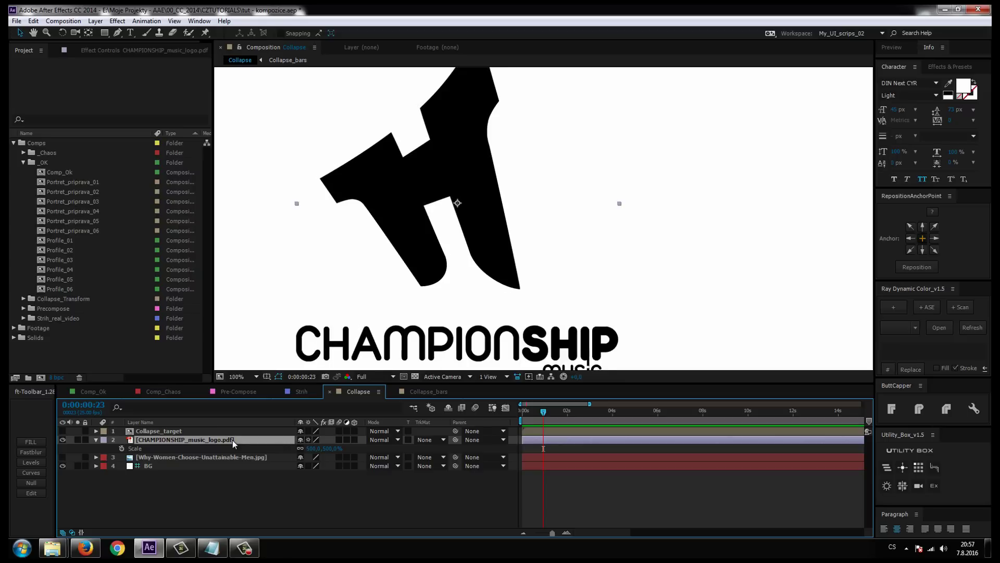
pyautogui.scroll(-4, 580, 217)
pyautogui.scroll(2, 581, 217)
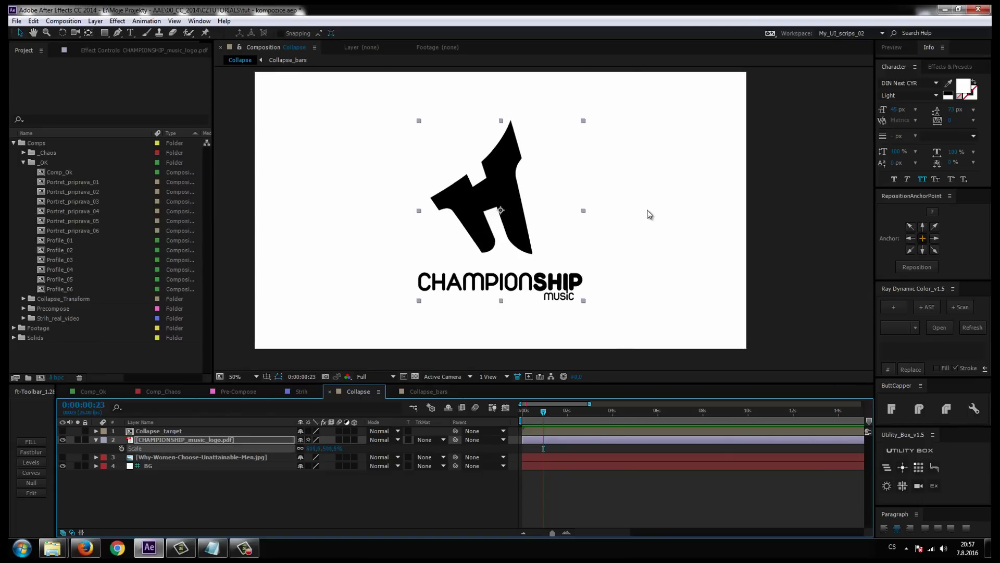
pyautogui.moveTo(581, 211); pyautogui.dragTo(672, 277)
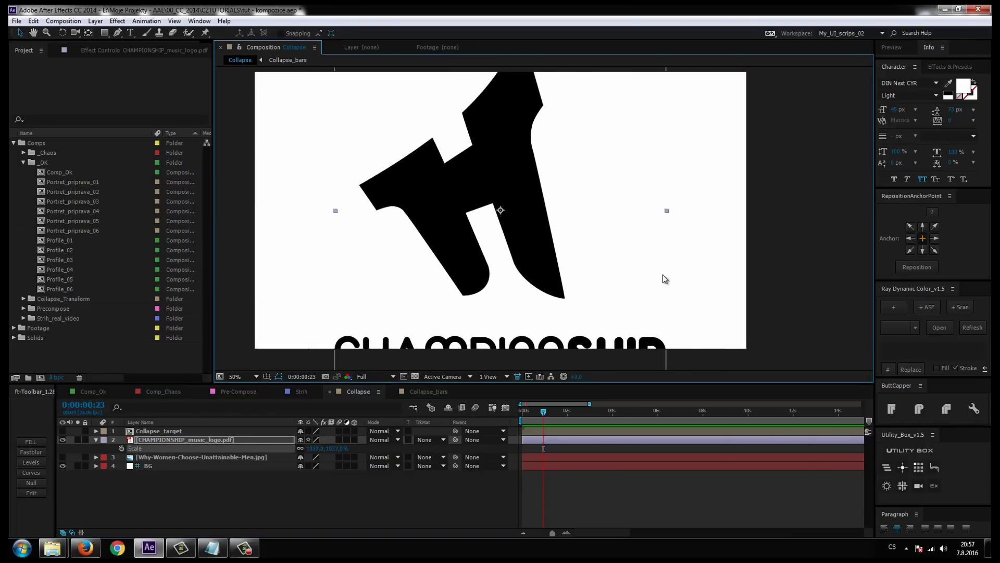
pyautogui.hotkey('ctrl', 'z')
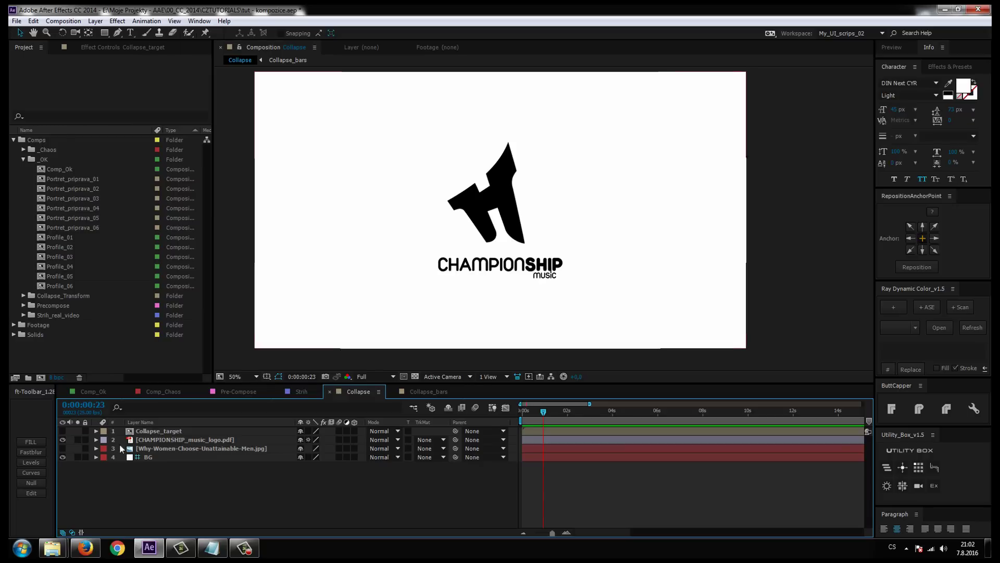
# - Show the Collapse_target crosshair layer and open its Collapse_bars precomp
pyautogui.click(148, 432)
pyautogui.click(62, 431)
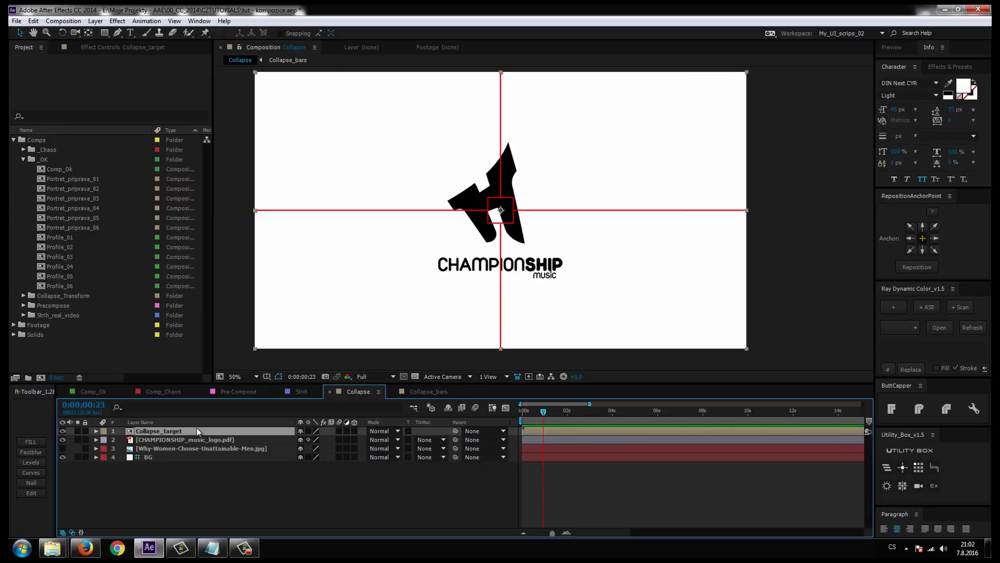
pyautogui.doubleClick(156, 432)
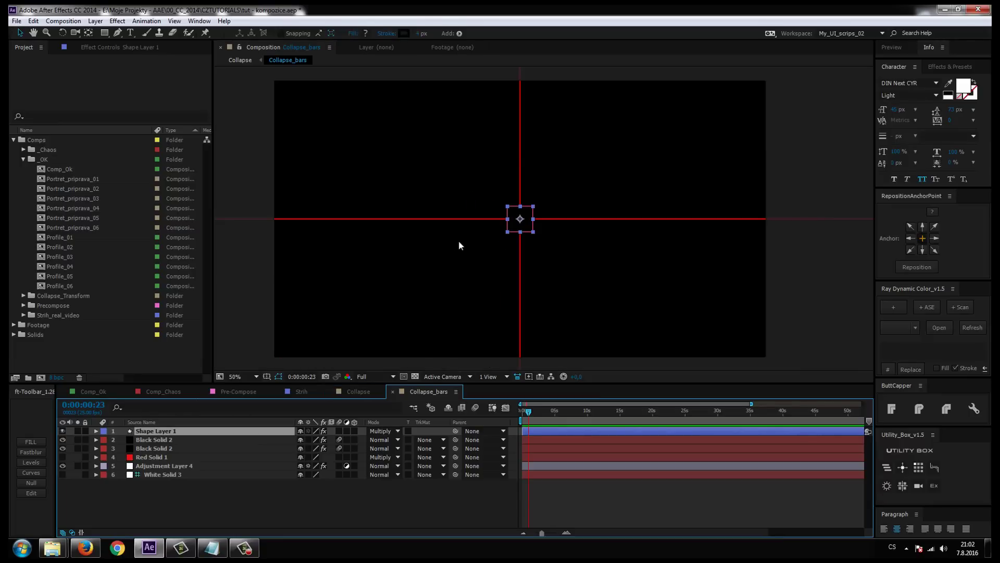
pyautogui.click(338, 514)
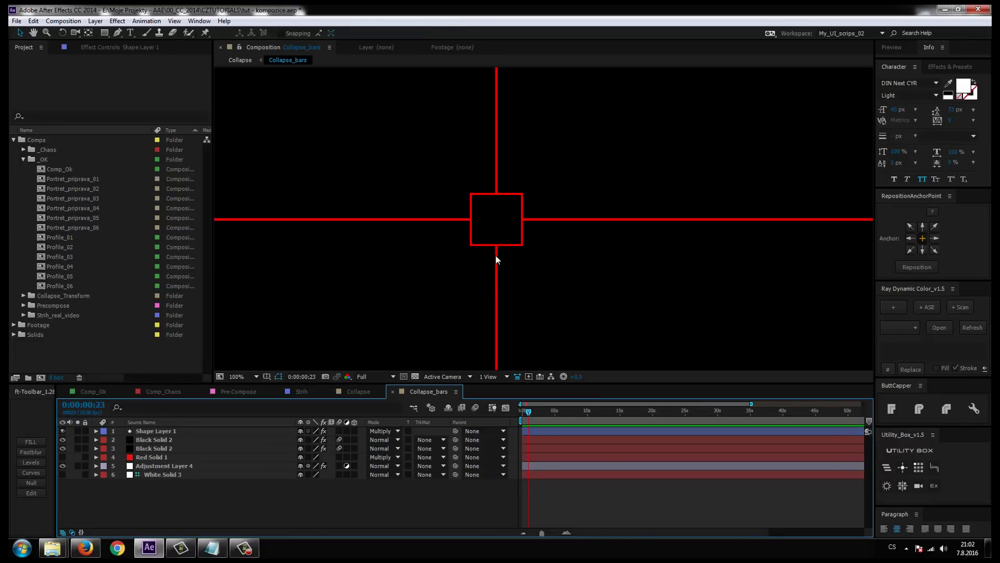
pyautogui.moveTo(496, 255); pyautogui.dragTo(477, 275)
pyautogui.click(144, 468)
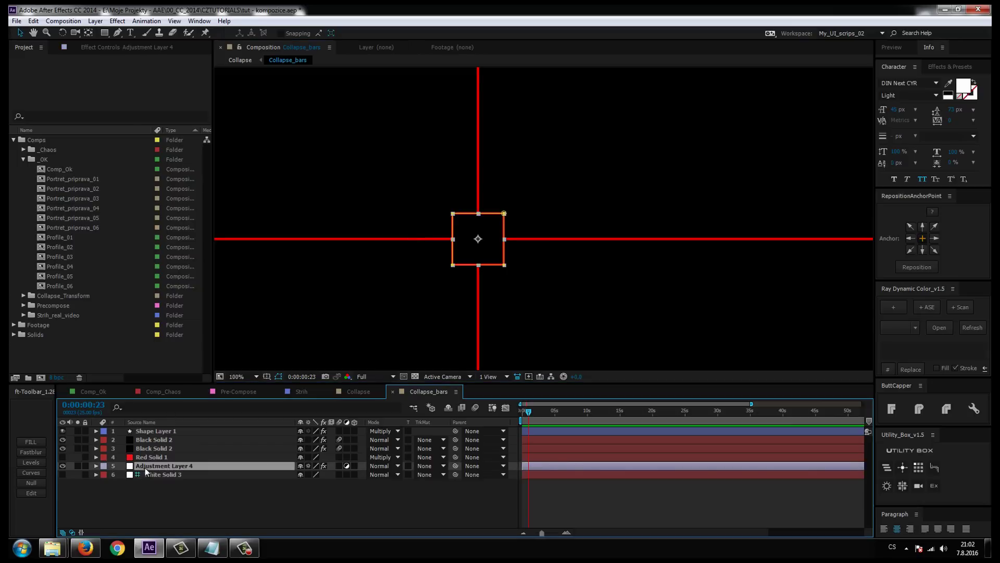
pyautogui.press('.')
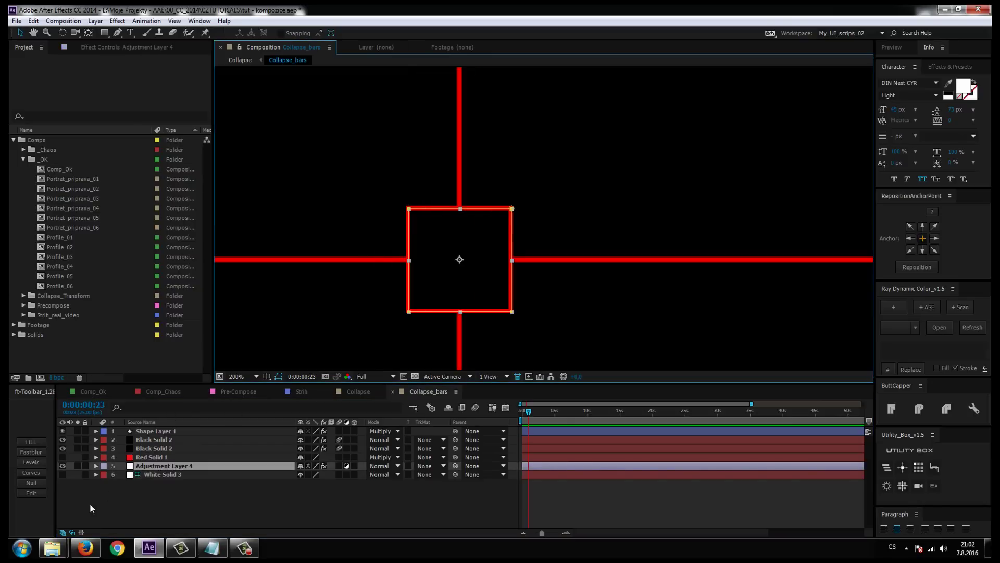
# - Inspect Adjustment Layer 4's Fast Blur at 25% zoom, then return to the Collapse comp
pyautogui.click(100, 46)
pyautogui.click(31, 69)
pyautogui.scroll(-1, 366, 195)
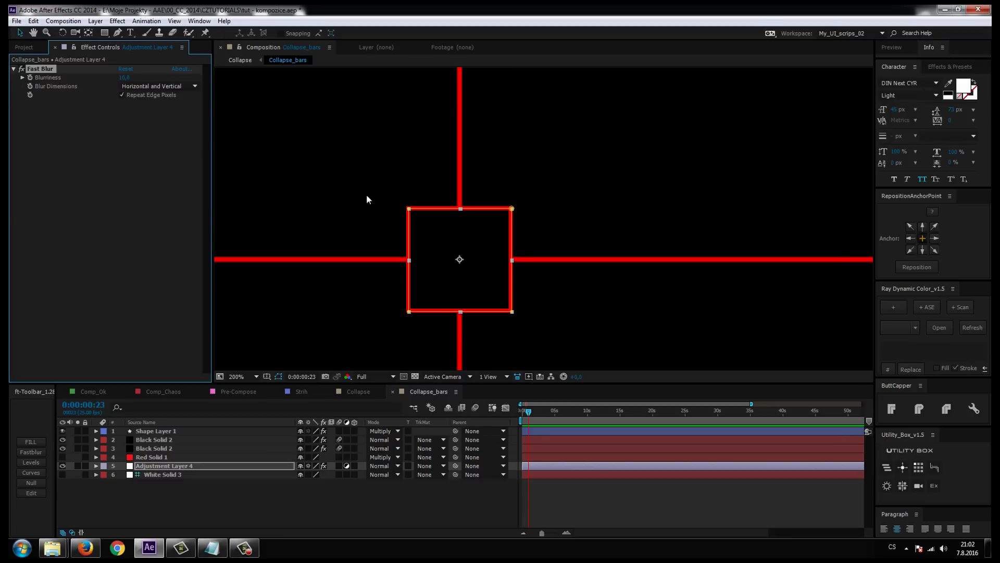
pyautogui.scroll(-1, 536, 267)
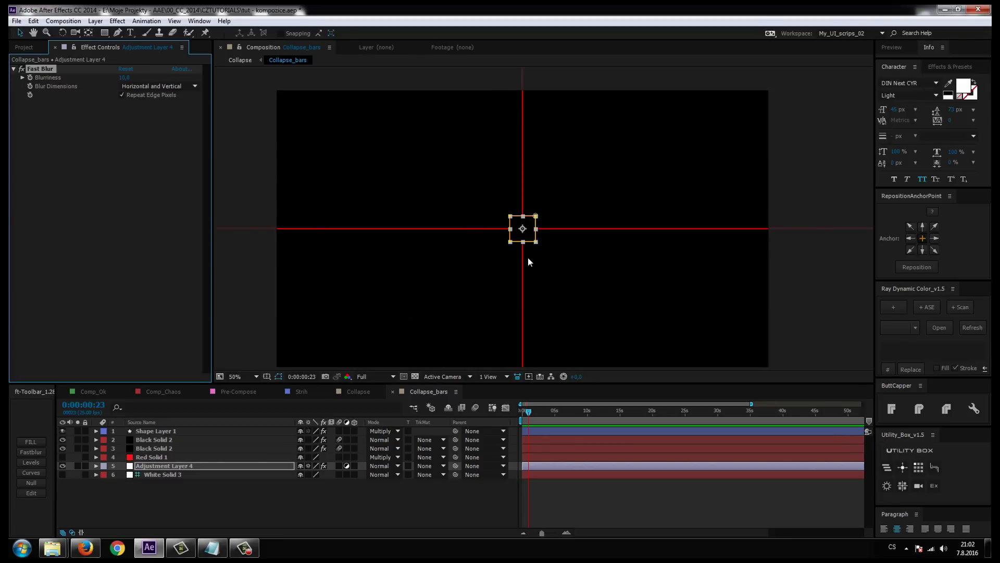
pyautogui.scroll(1, 521, 240)
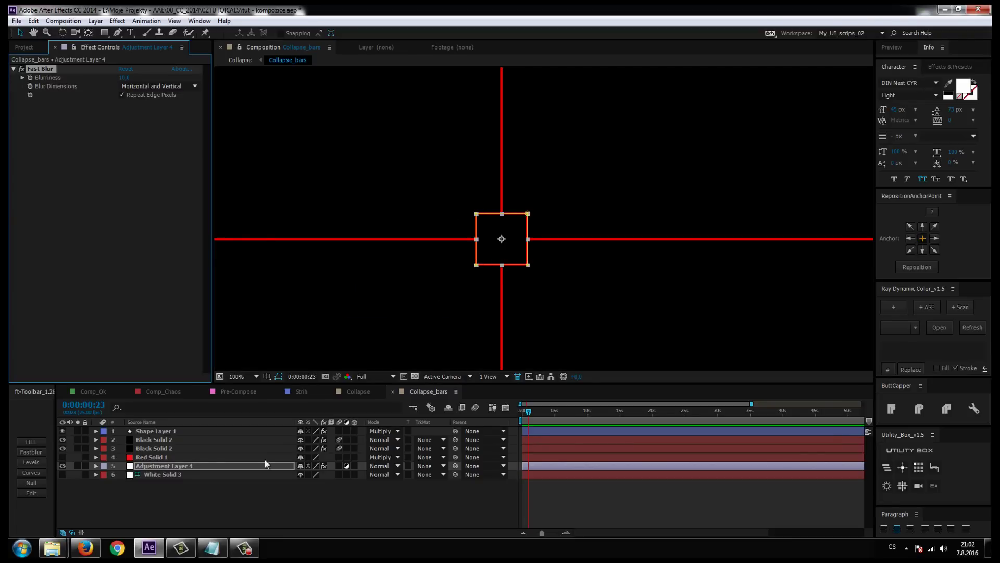
pyautogui.click(307, 409)
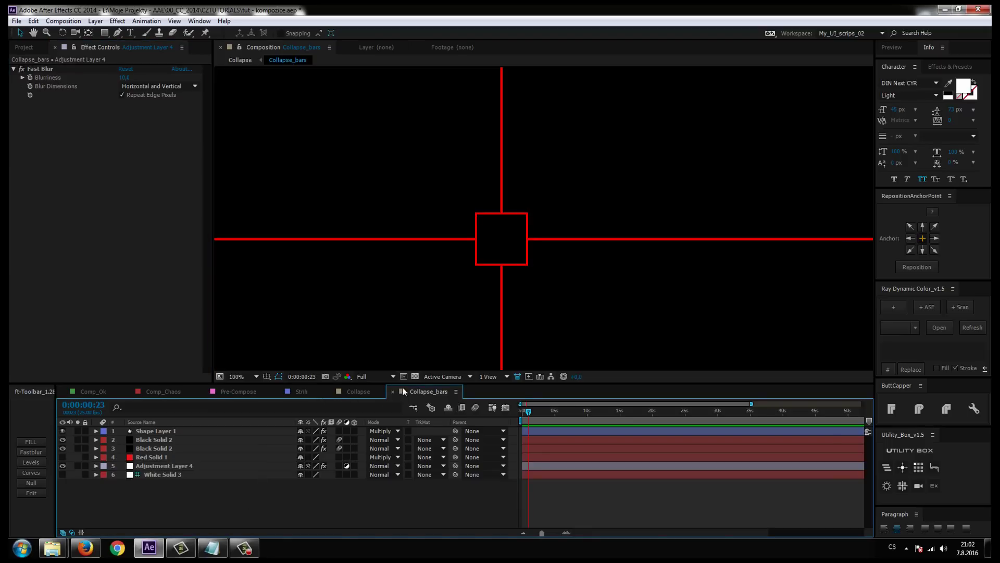
pyautogui.scroll(-4, 532, 210)
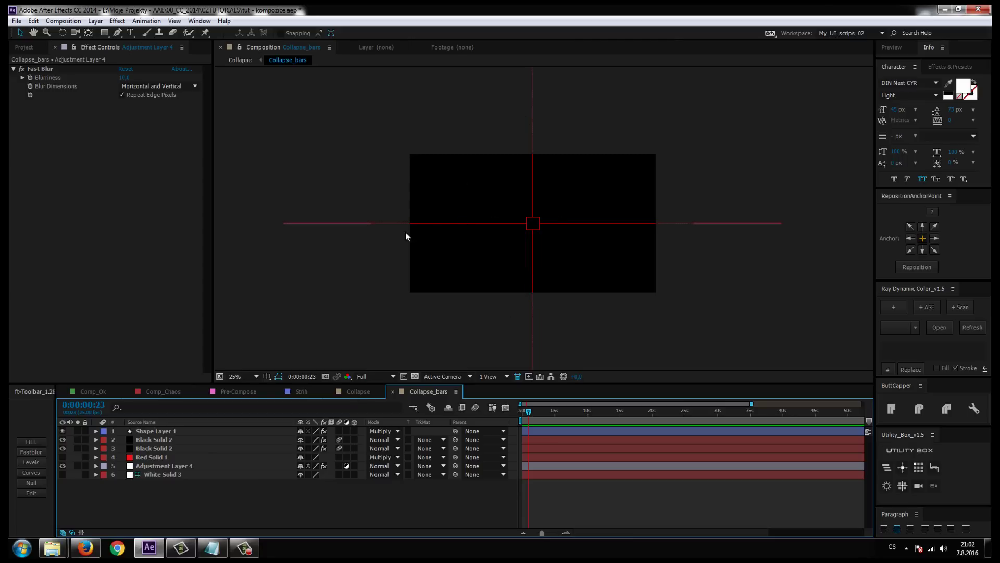
pyautogui.scroll(-1, 408, 203)
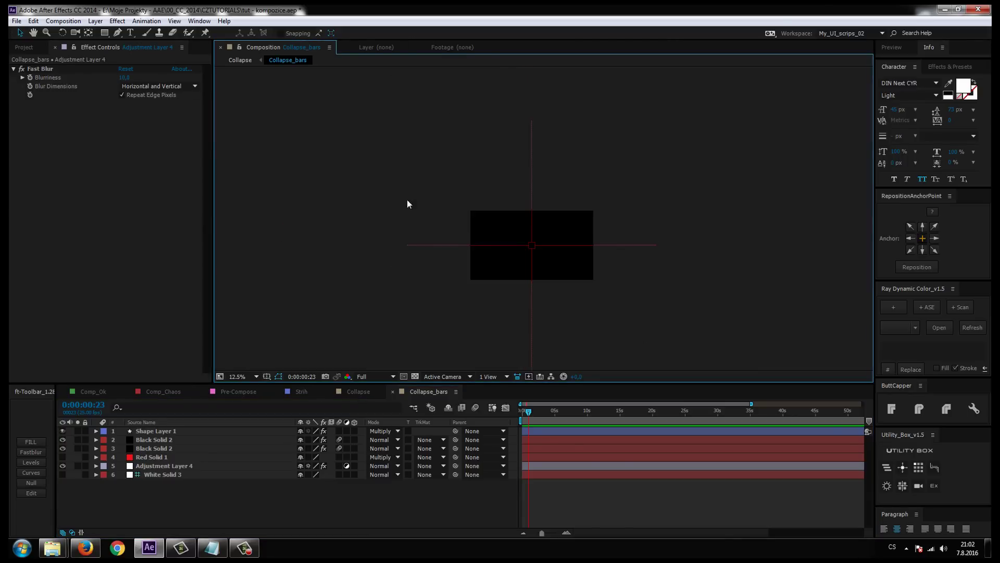
pyautogui.press('.')
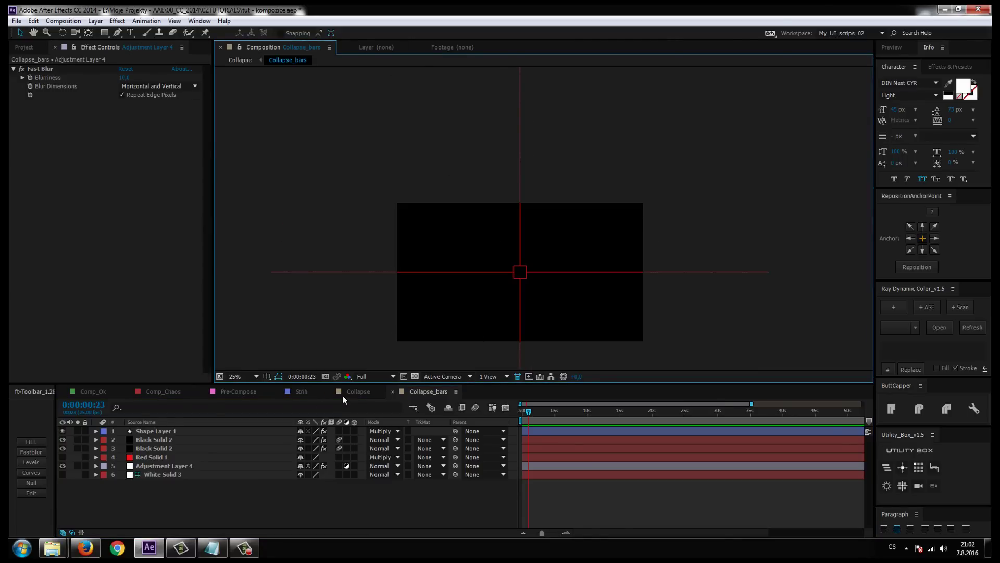
pyautogui.click(358, 391)
# - Scale the Collapse_target layer down in the Collapse comp
pyautogui.click(158, 430)
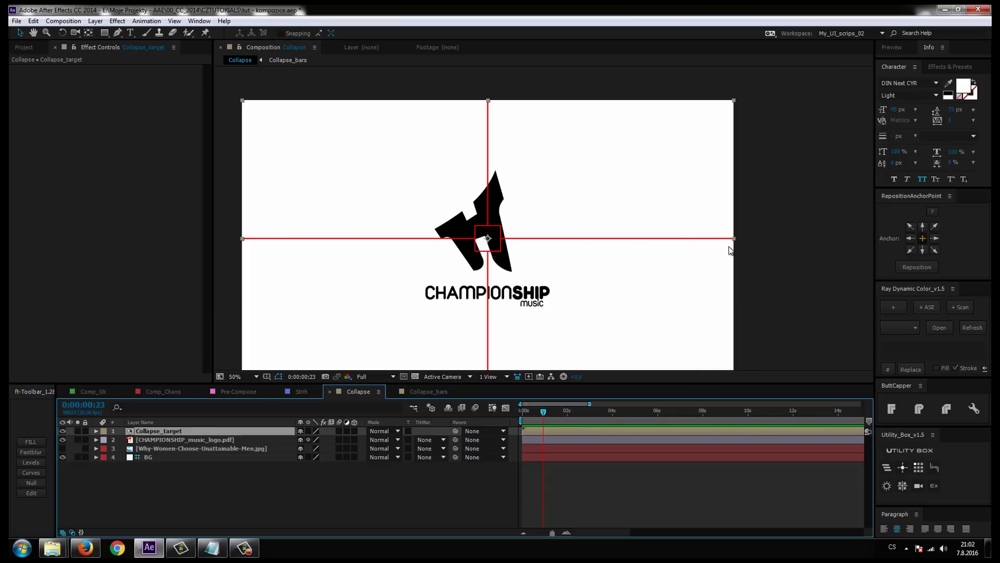
pyautogui.moveTo(733, 241); pyautogui.dragTo(670, 252)
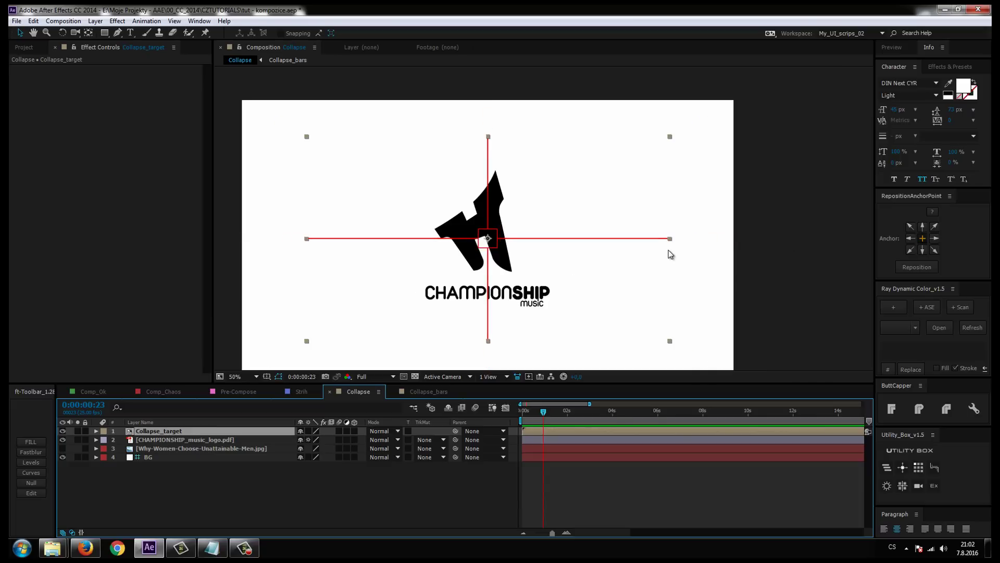
pyautogui.click(219, 478)
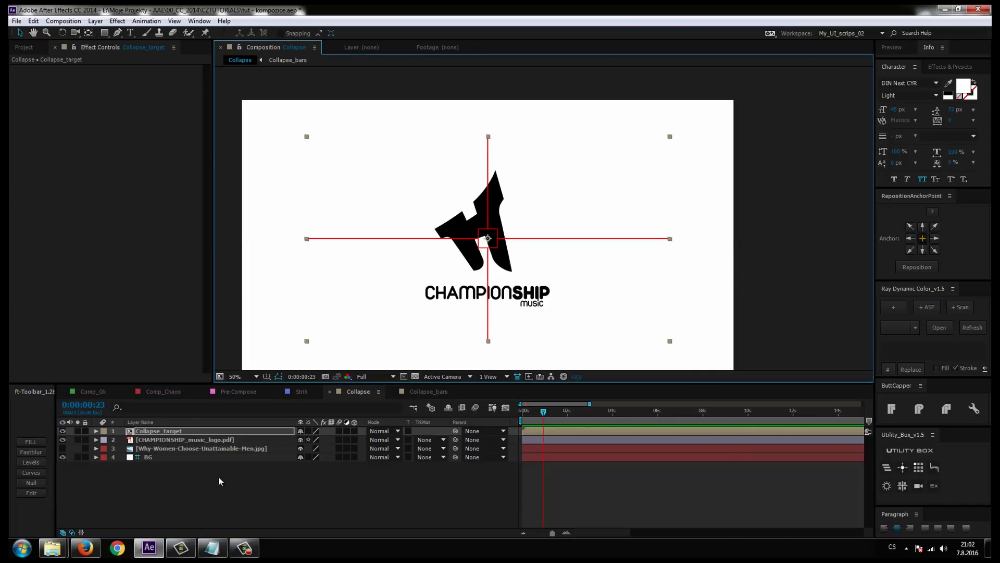
pyautogui.click(321, 255)
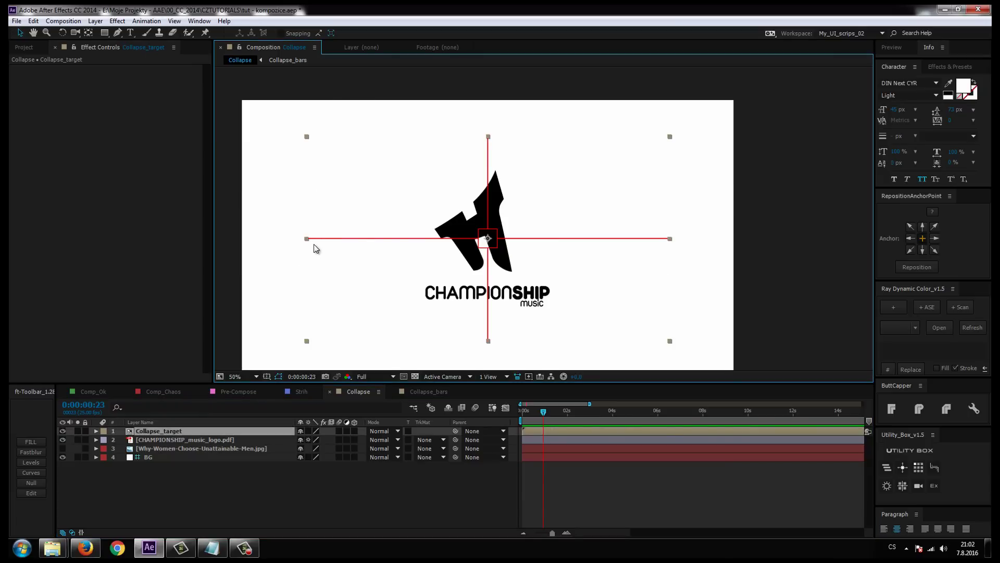
pyautogui.click(159, 431)
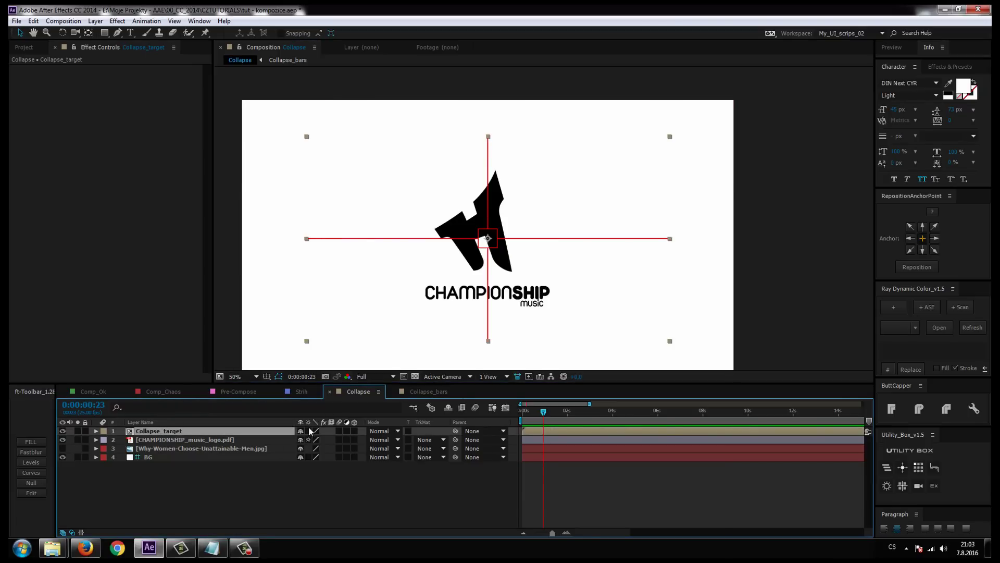
pyautogui.press('F2')
pyautogui.click(152, 432)
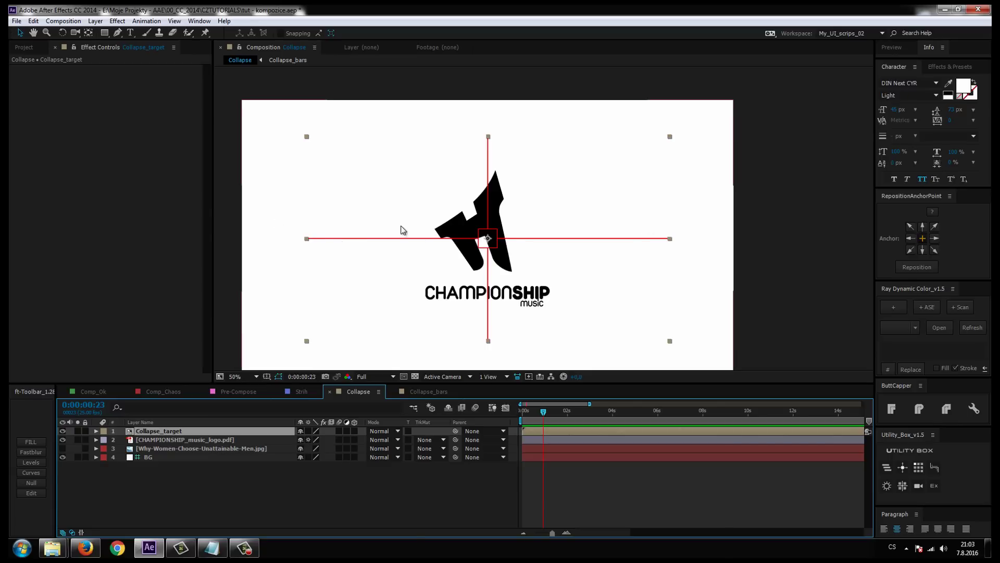
pyautogui.click(172, 489)
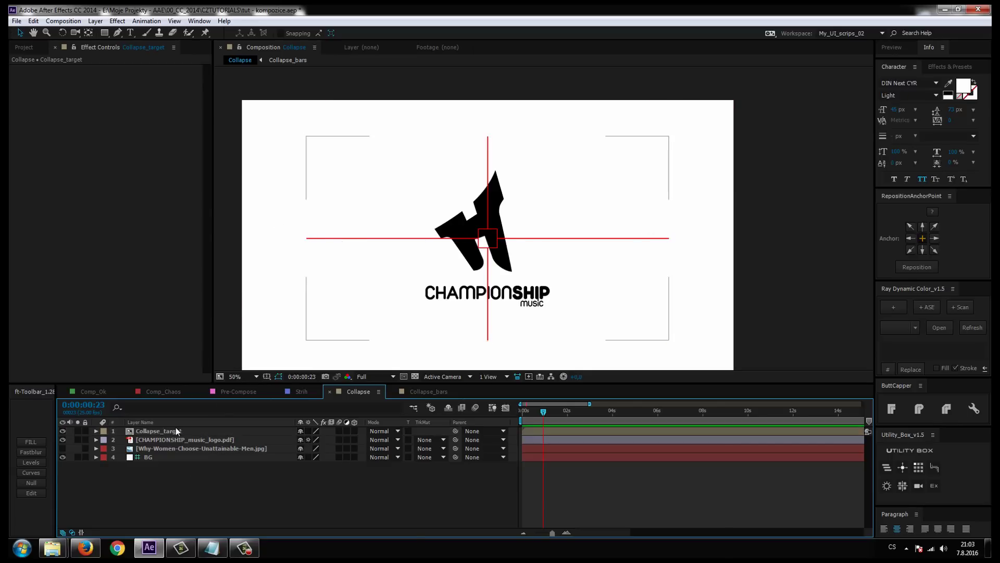
pyautogui.click(161, 430)
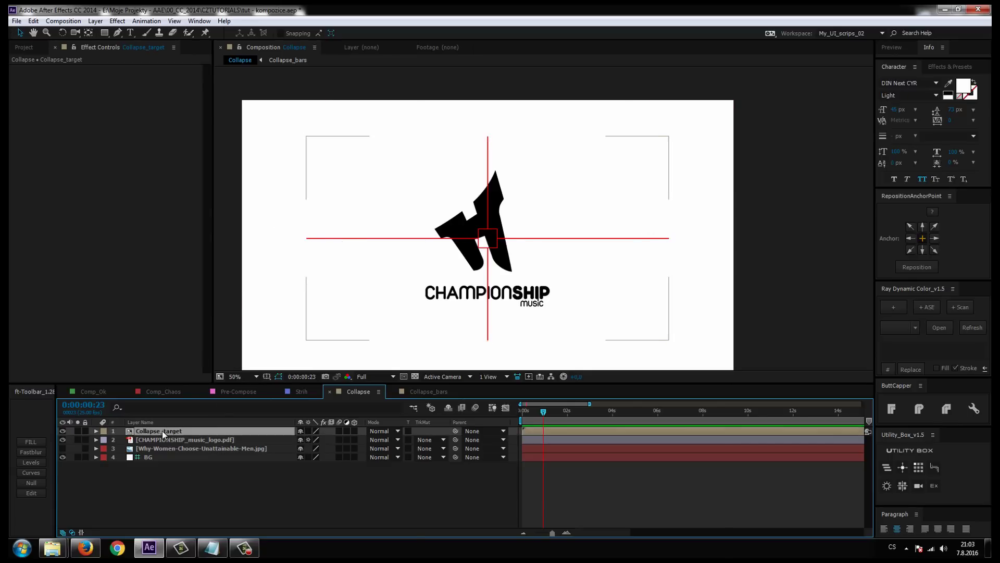
# - Enable Collapse Transformations on Collapse_target, toggling it on and off at 50% zoom to compare
pyautogui.click(309, 431)
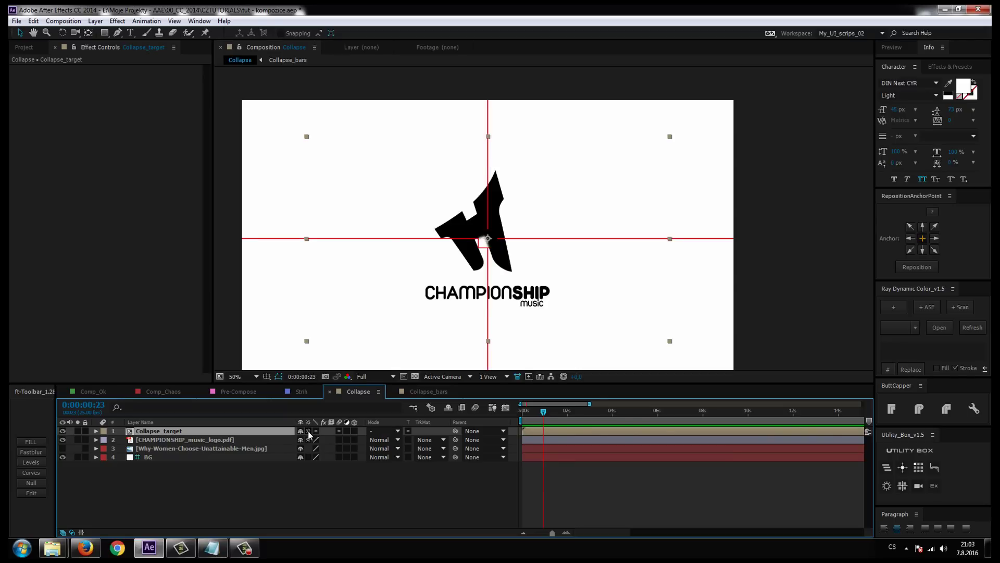
pyautogui.press(',')
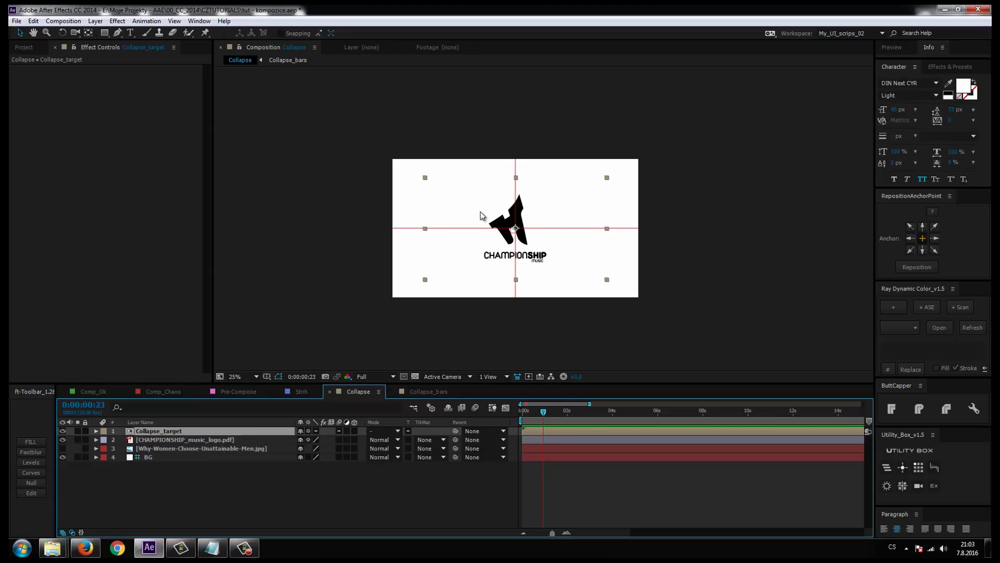
pyautogui.press('.')
pyautogui.press(',')
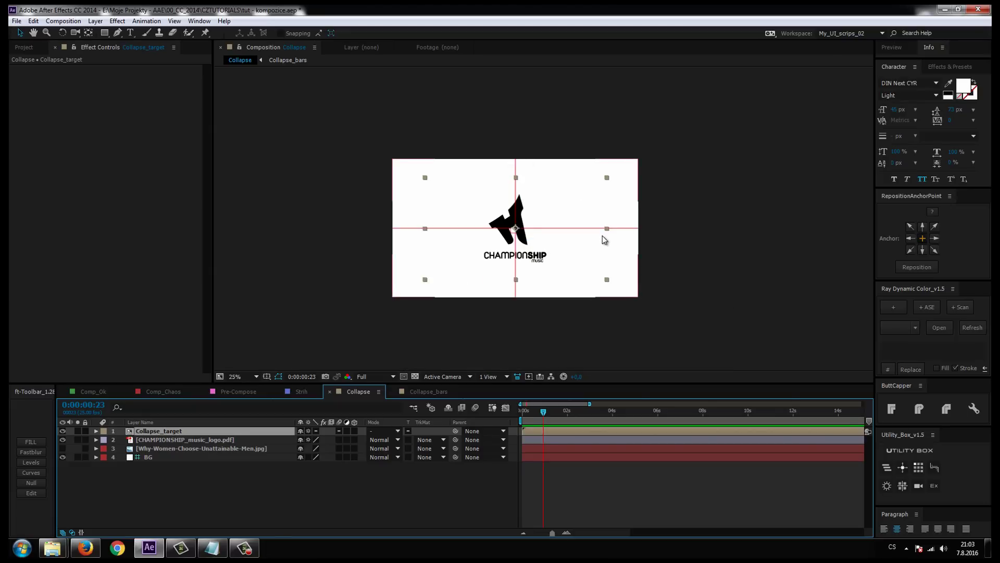
pyautogui.press('.')
pyautogui.hscroll(-3, 407, 250)
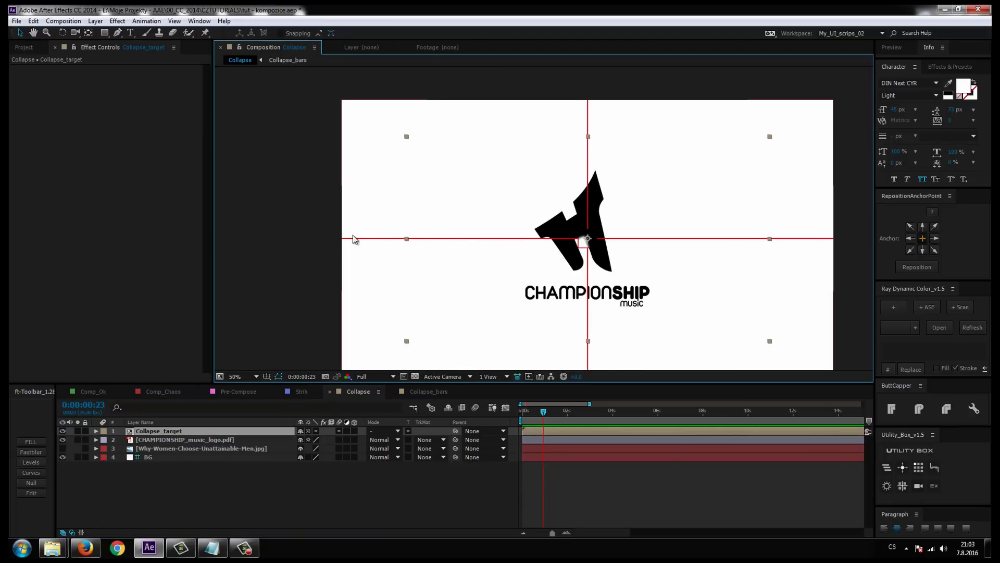
pyautogui.scroll(2, 466, 234)
pyautogui.scroll(2, 466, 234)
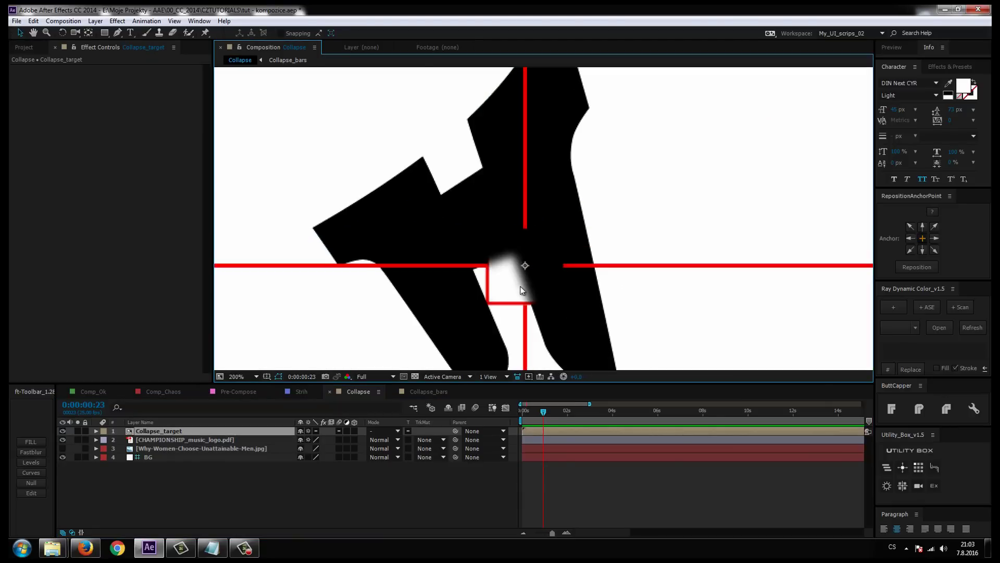
pyautogui.click(308, 431)
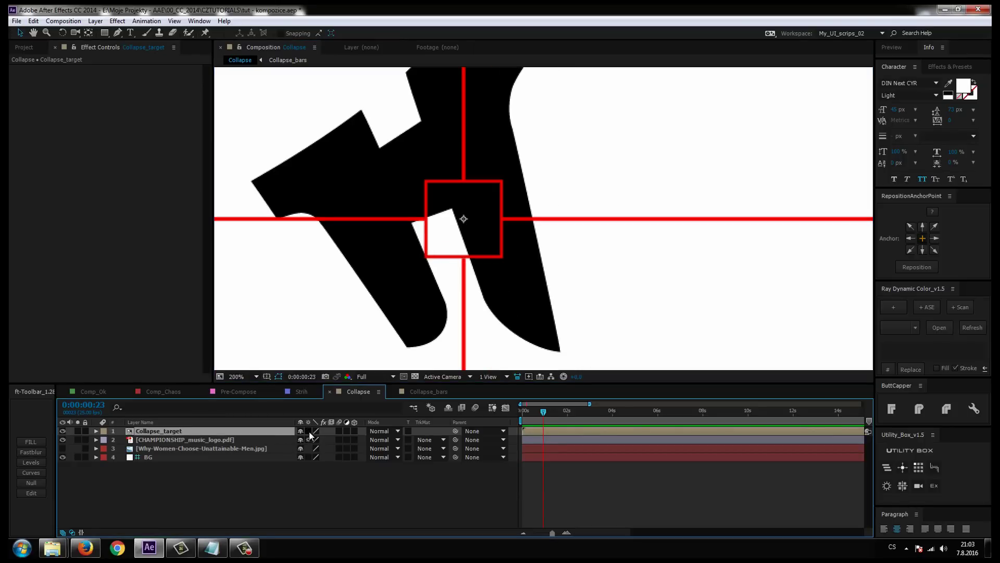
pyautogui.click(309, 431)
pyautogui.click(309, 432)
pyautogui.click(309, 431)
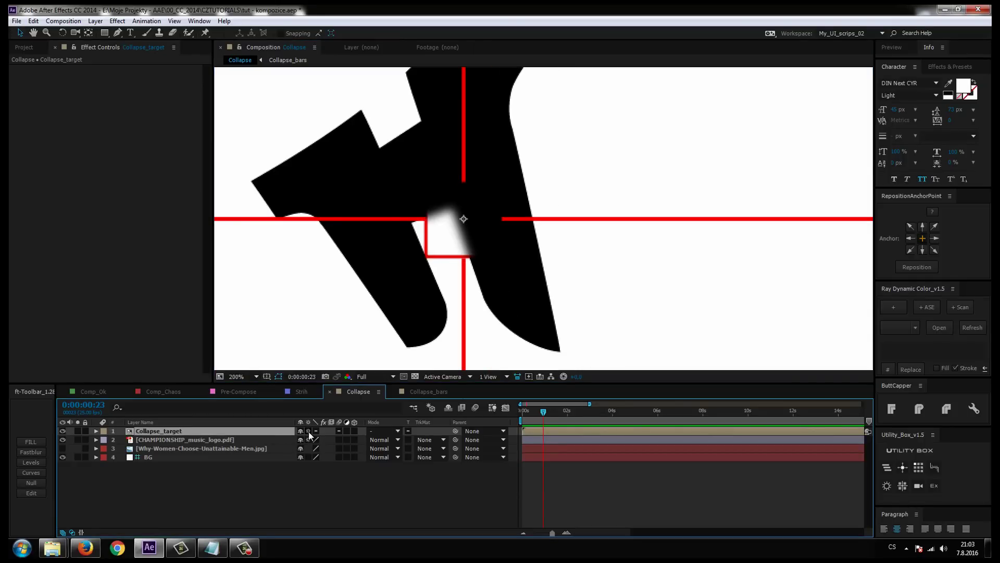
pyautogui.click(309, 431)
# - Change Shape Layer 1 in Collapse_bars from Multiply to Normal, then return to Collapse
pyautogui.doubleClick(144, 431)
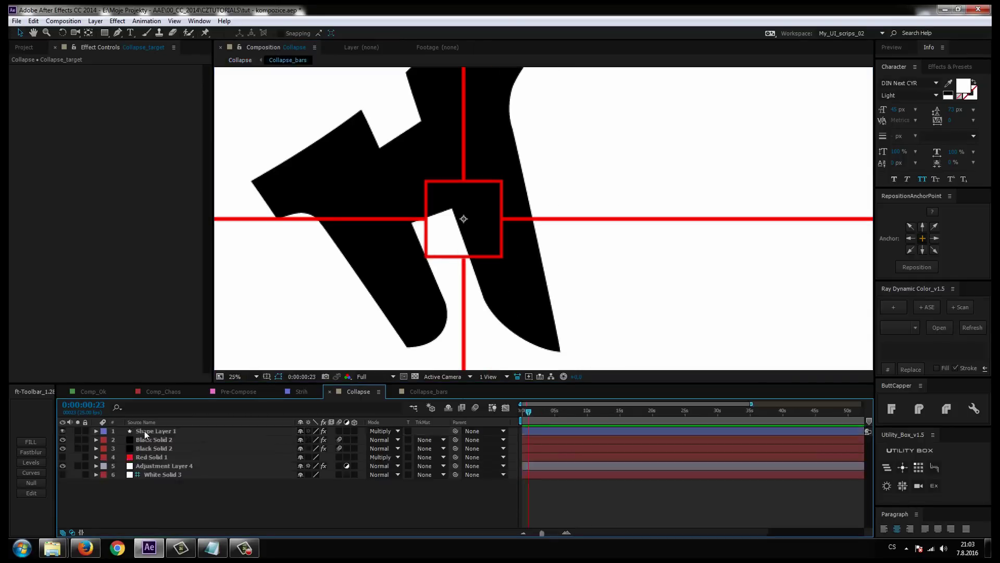
pyautogui.click(380, 431)
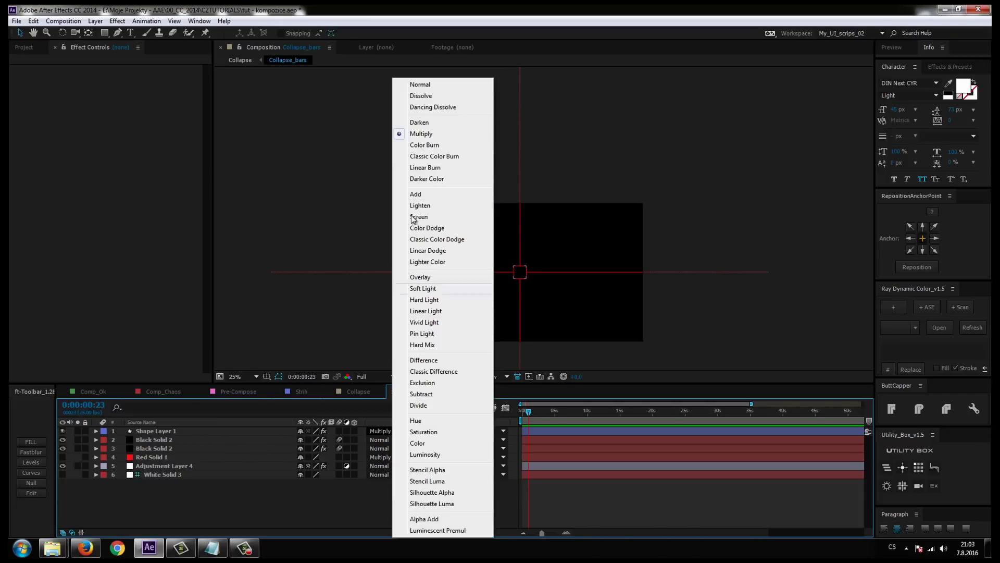
pyautogui.click(422, 84)
pyautogui.scroll(1, 513, 318)
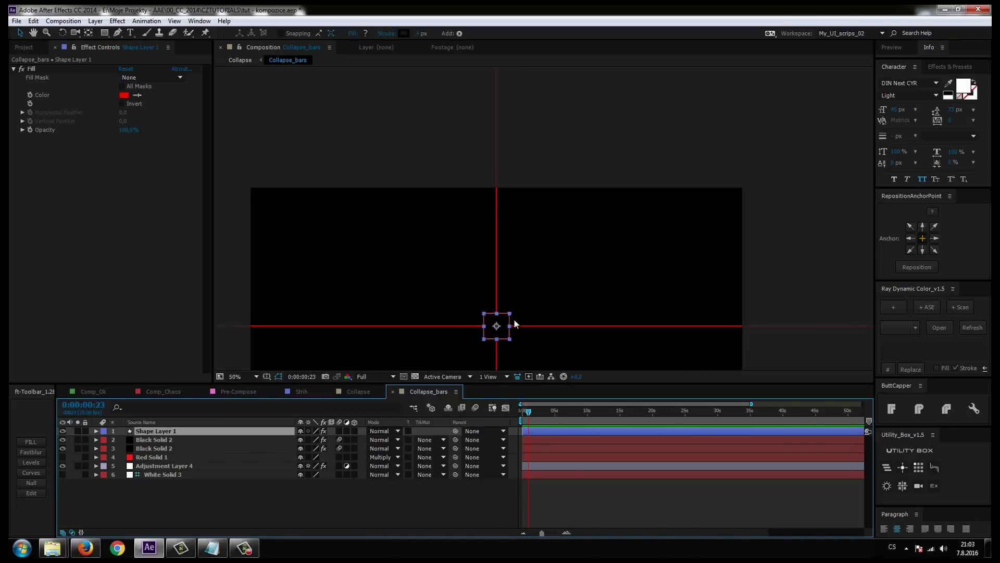
pyautogui.click(359, 391)
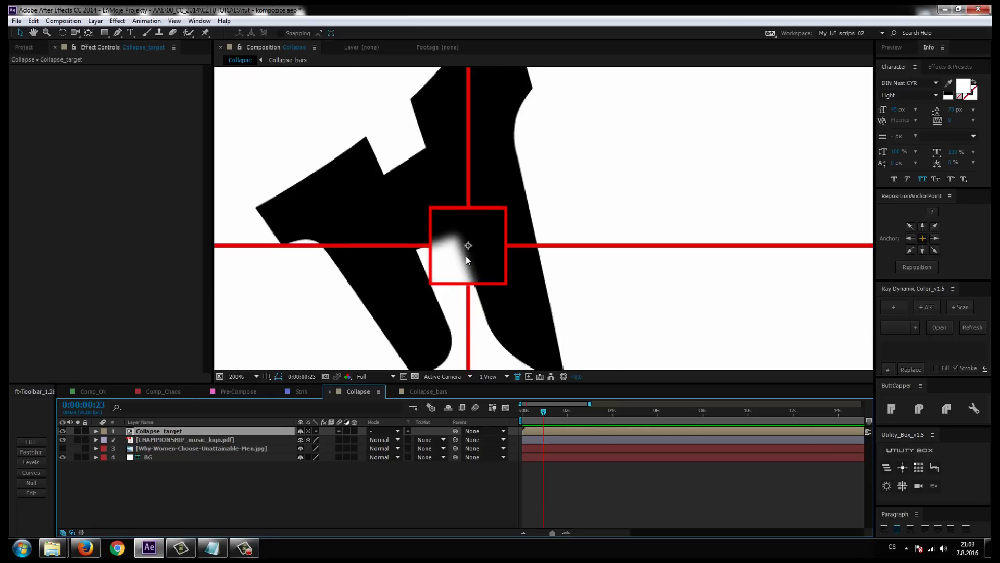
pyautogui.scroll(-2, 465, 255)
pyautogui.scroll(2, 495, 250)
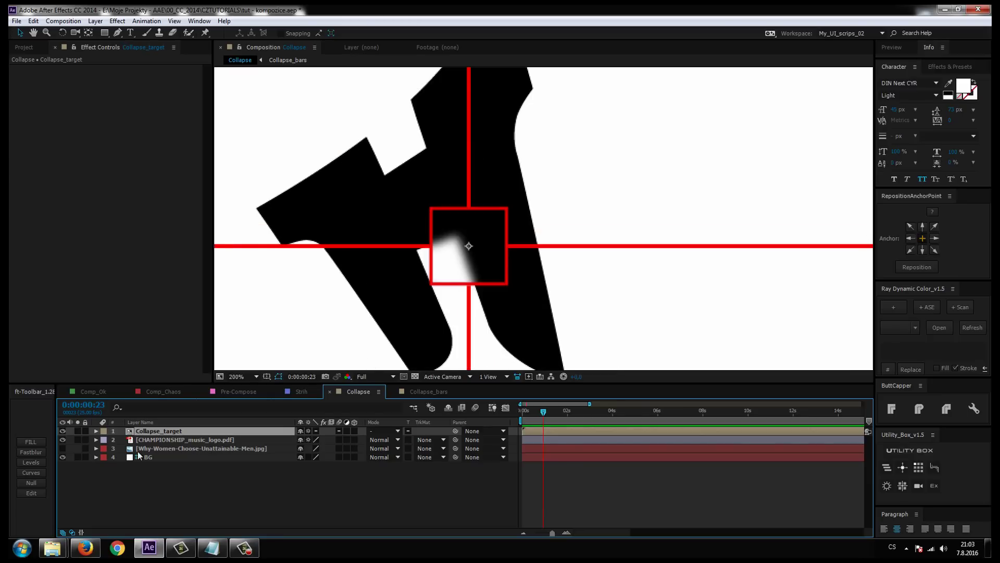
pyautogui.moveTo(442, 261)
pyautogui.mouseDown()
pyautogui.moveTo(311, 245)
pyautogui.moveTo(382, 181)
pyautogui.moveTo(447, 256)
pyautogui.mouseUp()
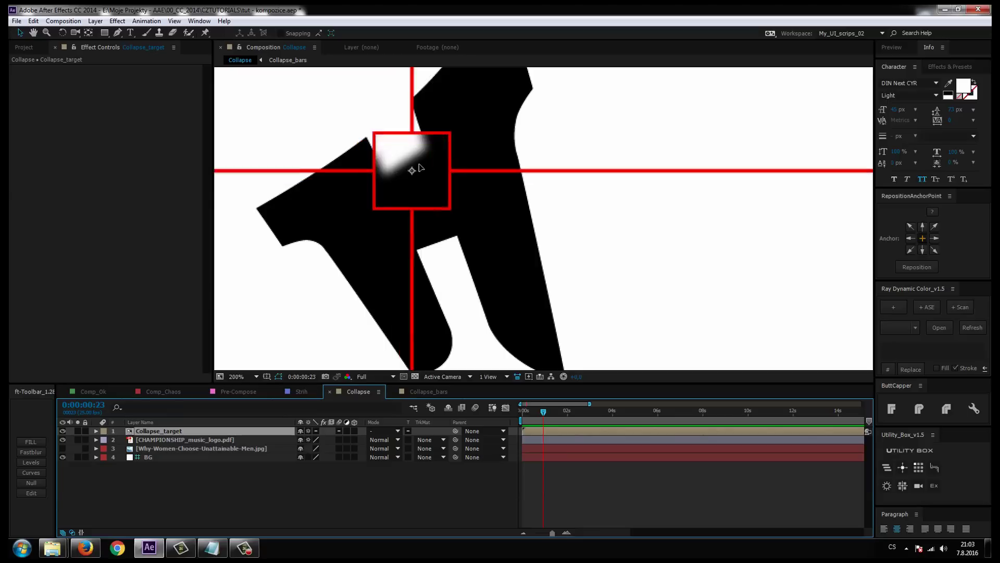
pyautogui.scroll(-3, 472, 295)
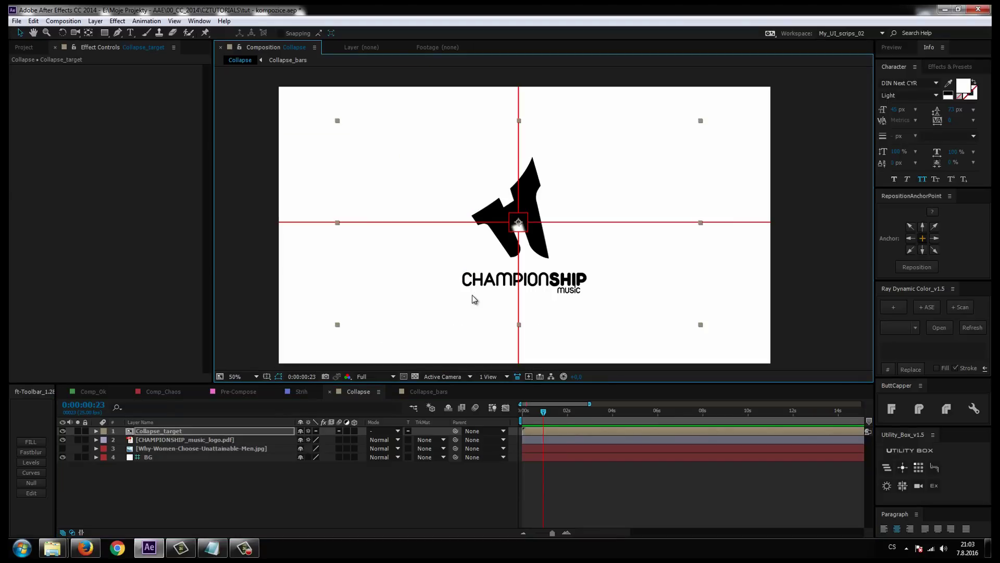
pyautogui.scroll(2, 471, 295)
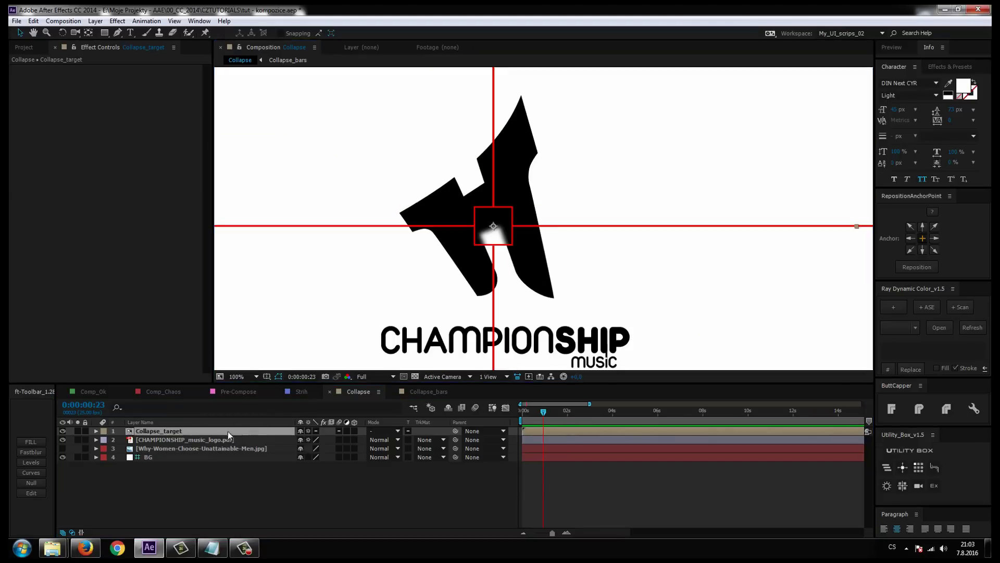
pyautogui.click(211, 433)
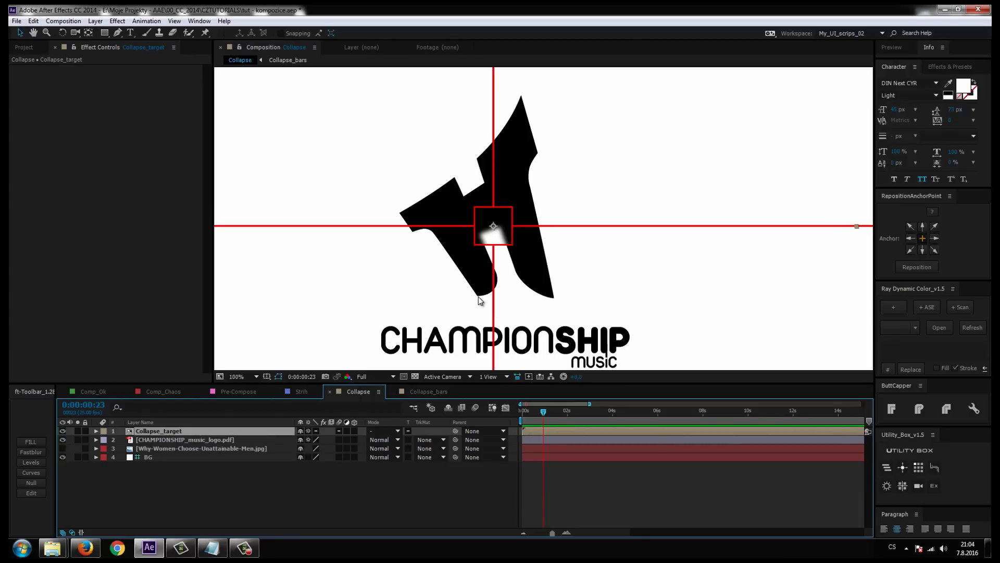
pyautogui.hscroll(2, 495, 294)
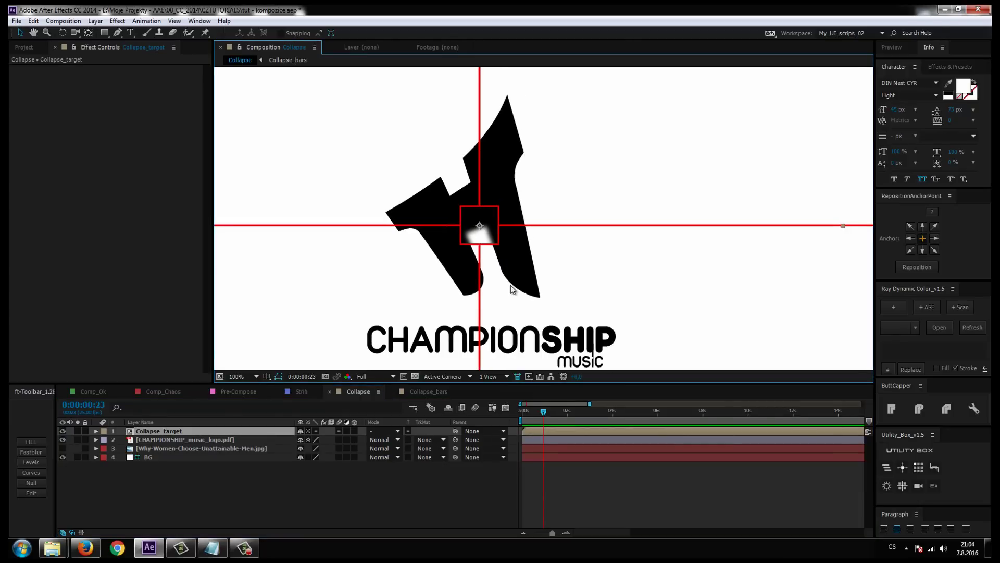
pyautogui.press('.')
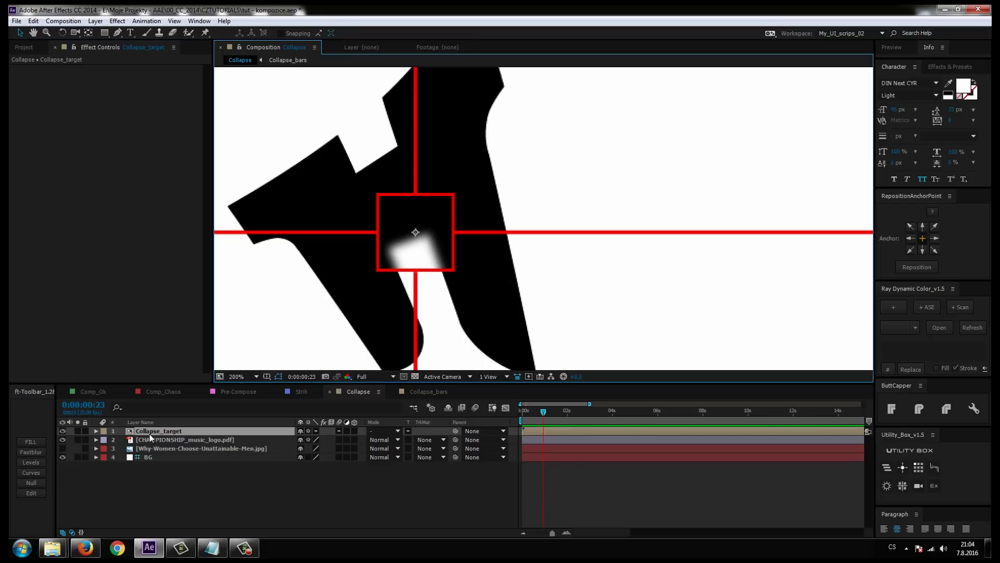
pyautogui.click(180, 431)
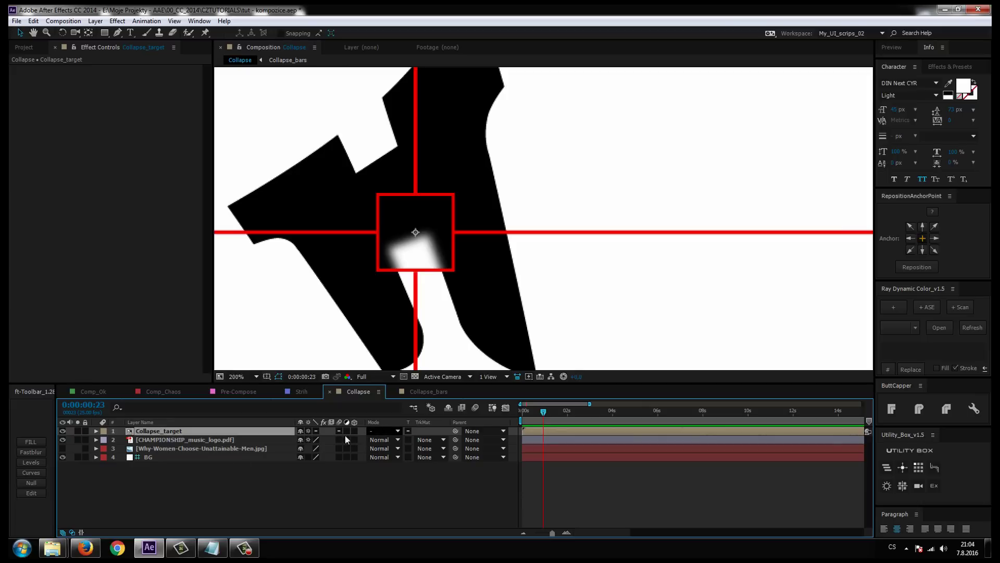
pyautogui.click(167, 479)
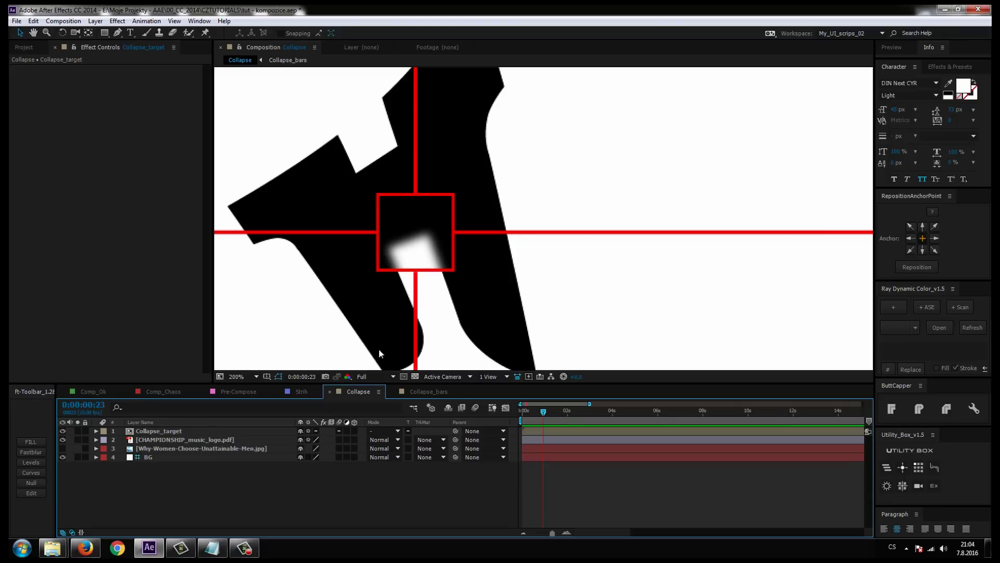
pyautogui.press('/')
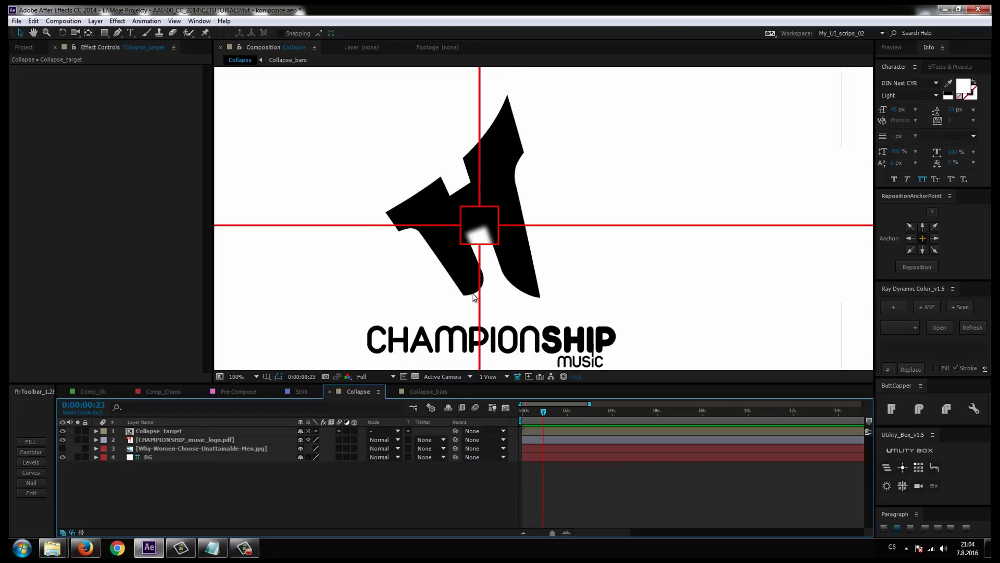
pyautogui.press('.')
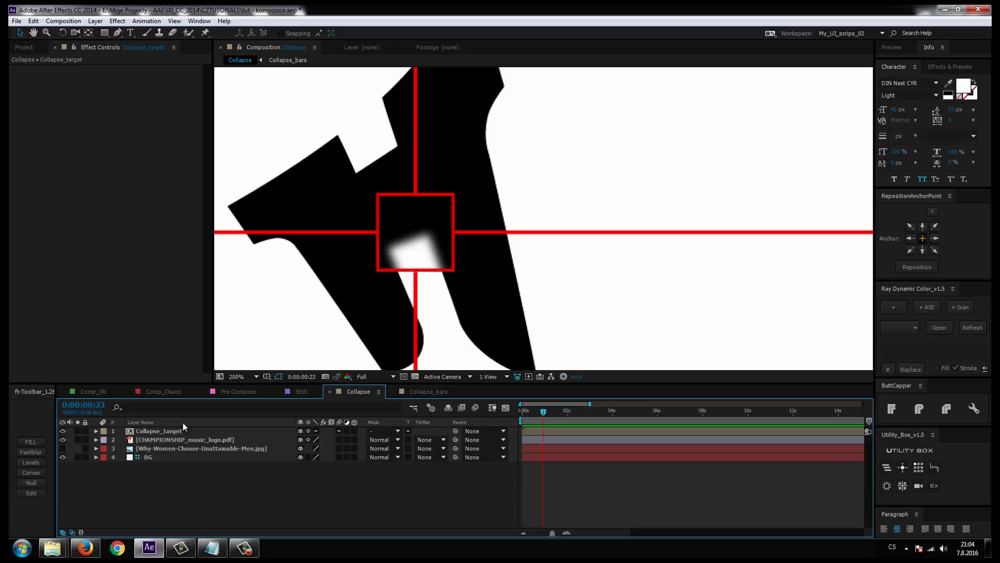
# - Set both Black Solid 2 layers in Collapse_bars to Add mode, then return to Collapse
pyautogui.doubleClick(154, 431)
pyautogui.click(172, 448)
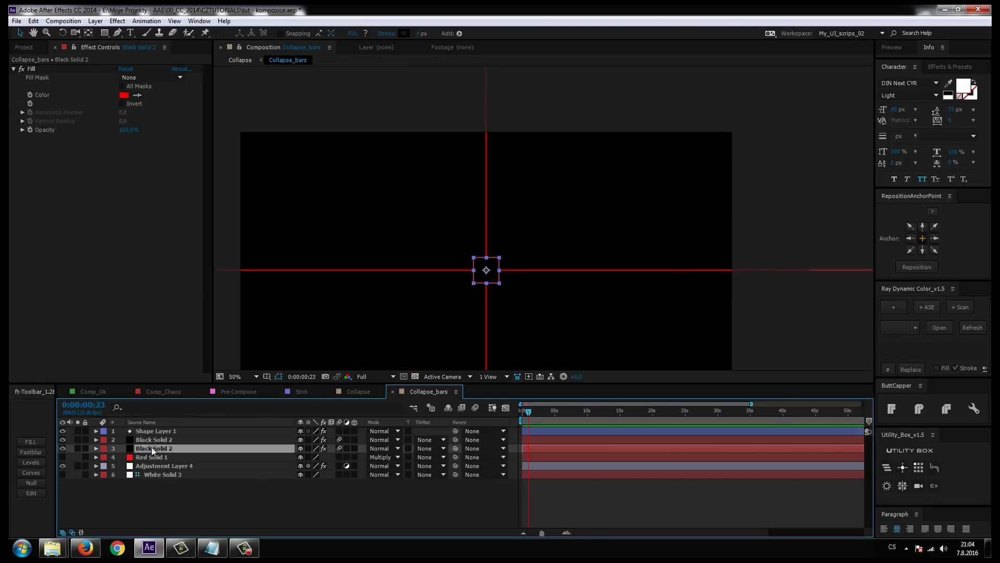
pyautogui.keyDown('ctrl'); pyautogui.click(175, 440); pyautogui.keyUp('ctrl')
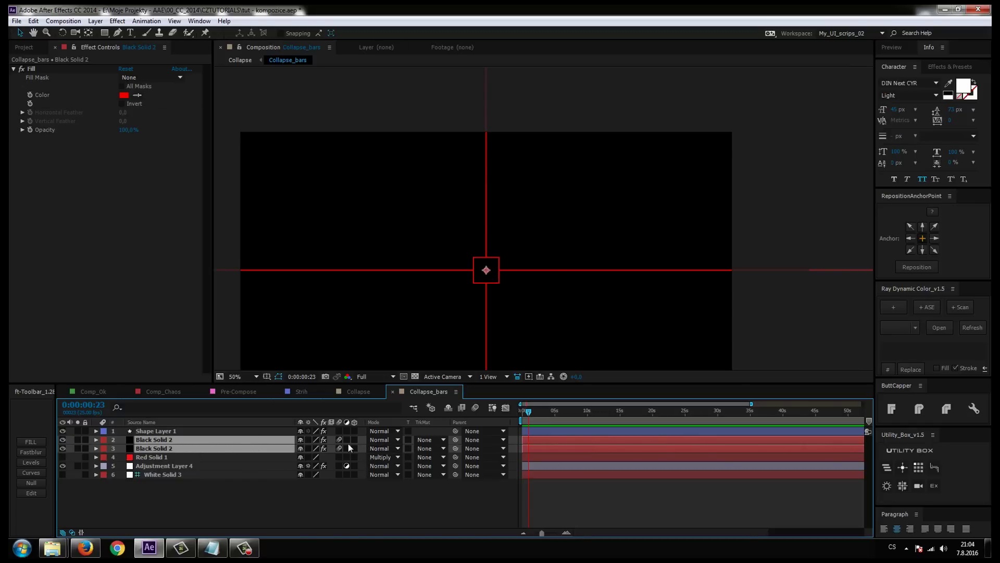
pyautogui.click(377, 439)
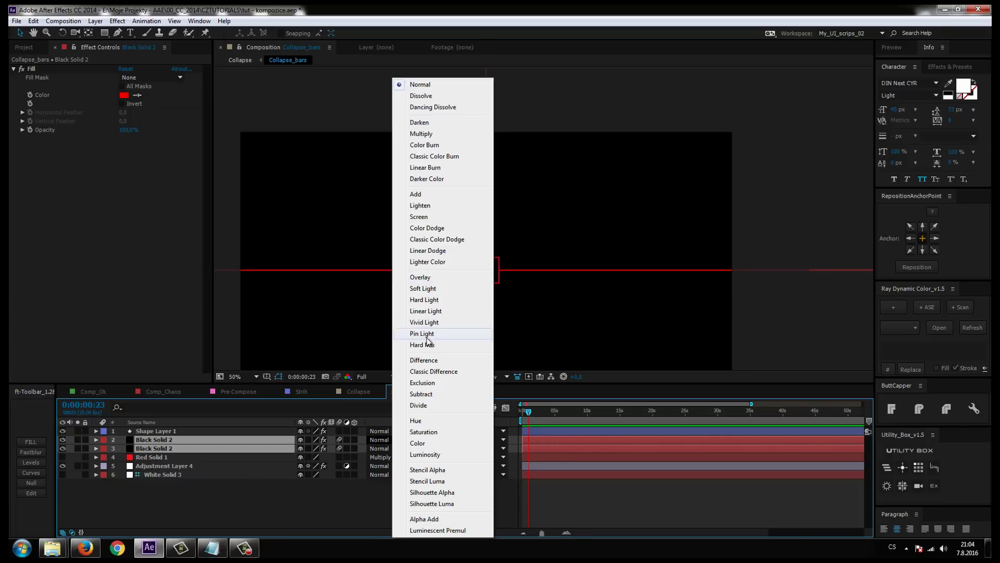
pyautogui.click(417, 194)
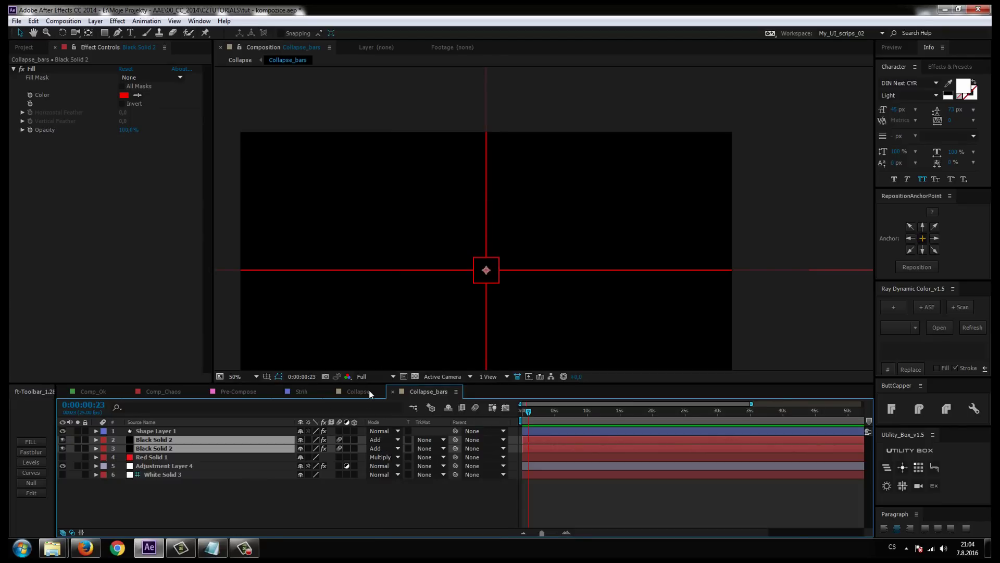
pyautogui.click(368, 391)
# - Hide the CHAMPIONSHIP logo, show the man's portrait, and frame his face in the viewer
pyautogui.press(',')
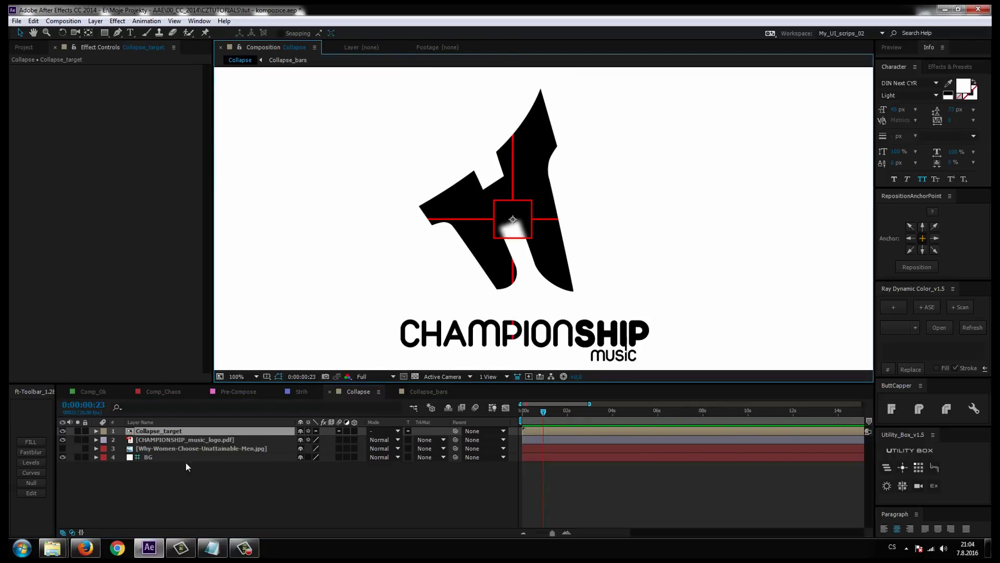
pyautogui.click(63, 448)
pyautogui.click(62, 439)
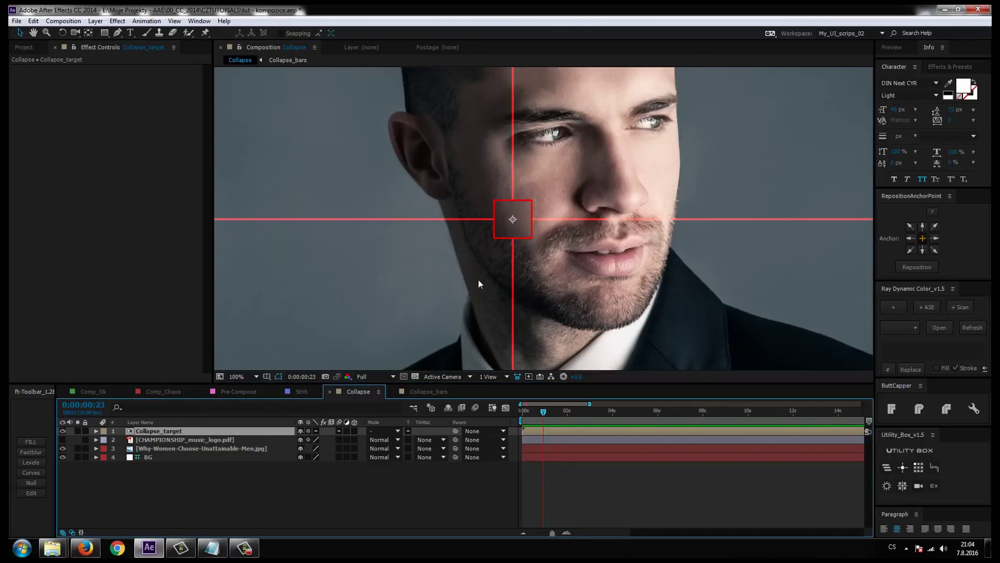
pyautogui.scroll(-1, 473, 248)
pyautogui.scroll(1, 484, 254)
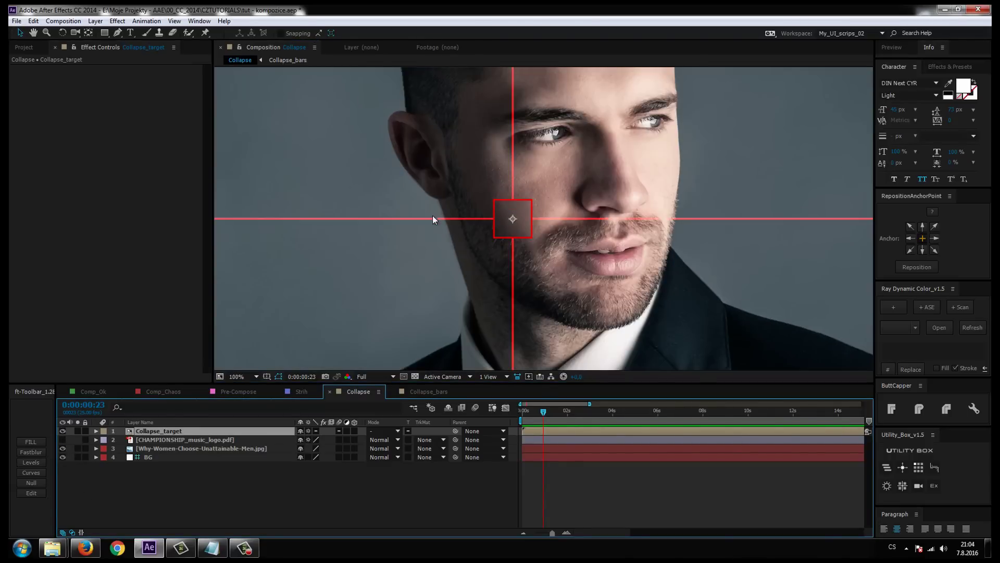
pyautogui.moveTo(432, 215); pyautogui.dragTo(416, 258)
pyautogui.scroll(2, 615, 249)
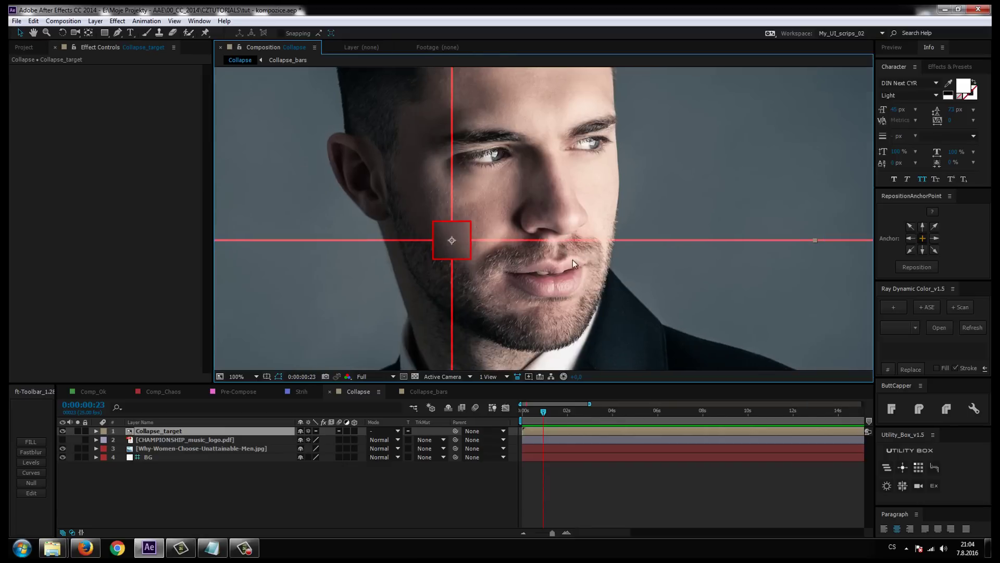
pyautogui.scroll(-3, 573, 268)
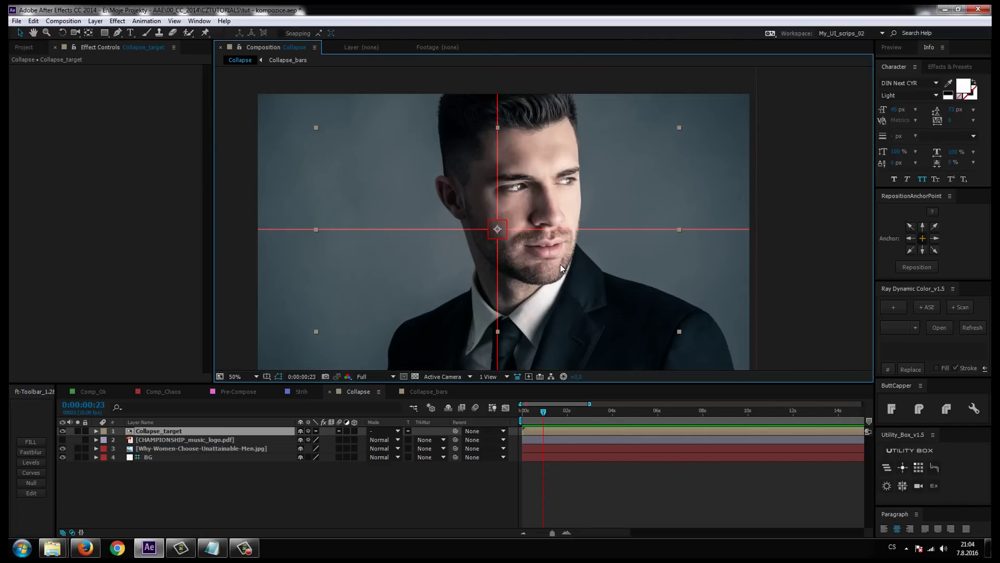
pyautogui.scroll(2, 512, 286)
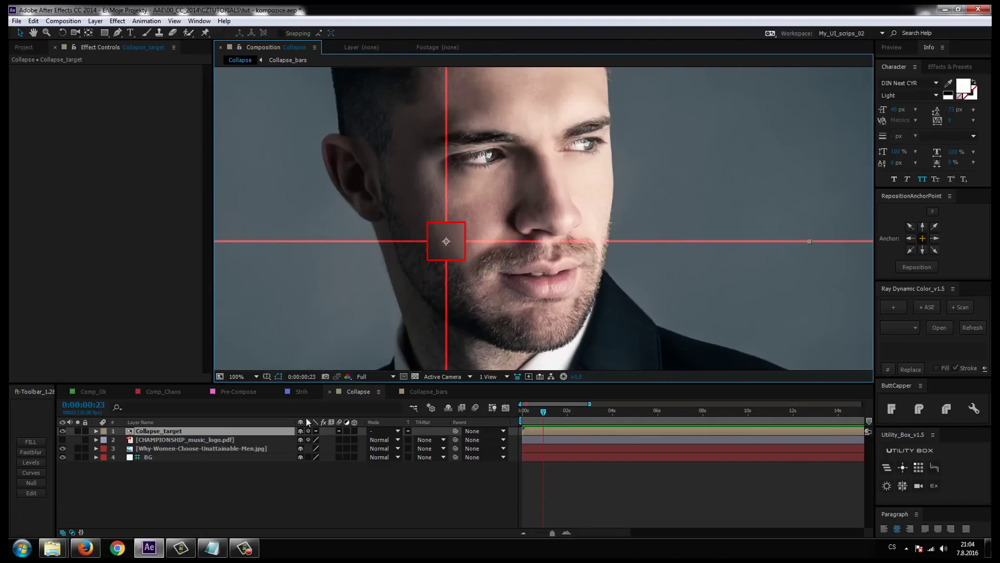
# - Keyframe Collapse_target's Position moving up to the man's eye, and enable motion blur
pyautogui.click(153, 452)
pyautogui.click(148, 433)
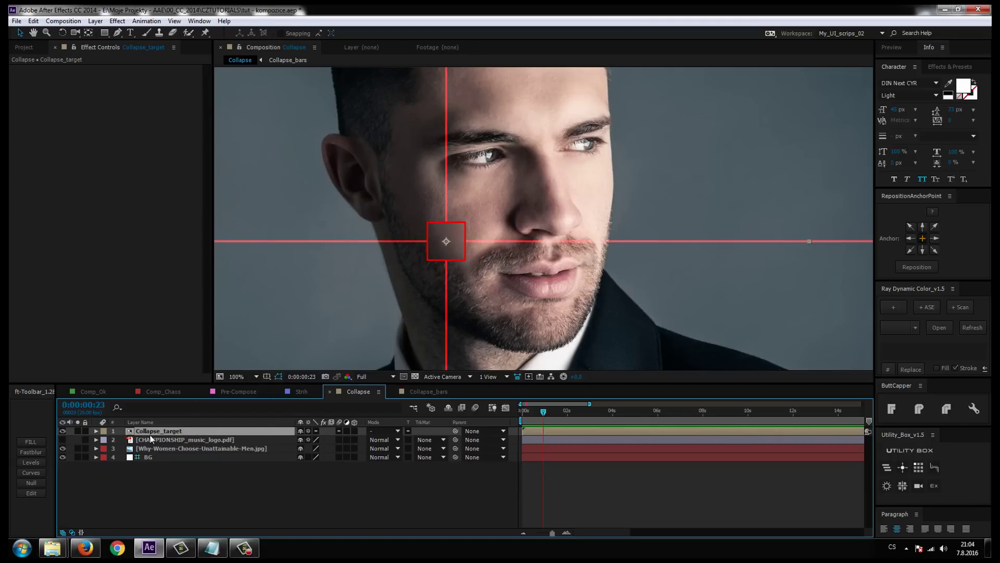
pyautogui.press('p')
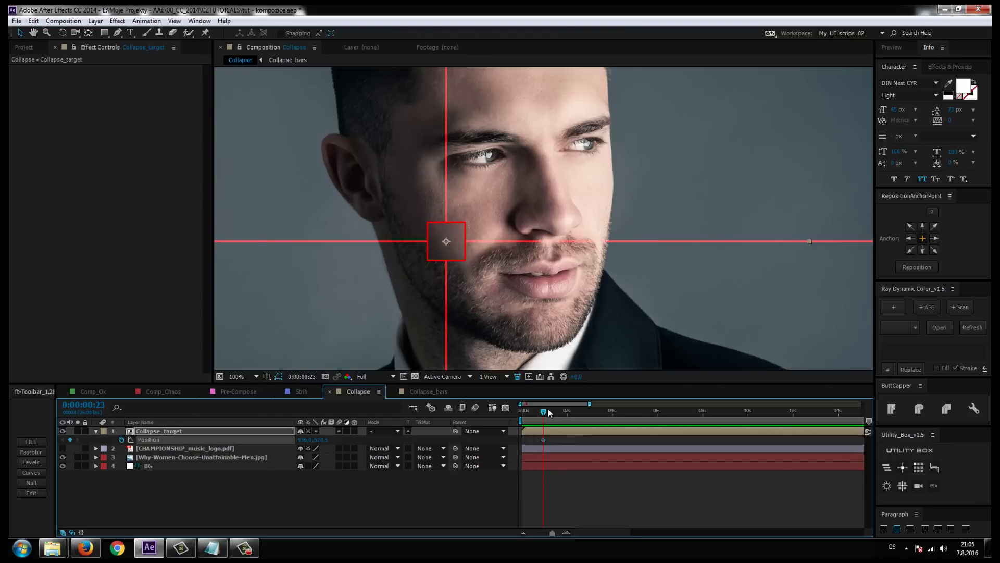
pyautogui.moveTo(457, 244); pyautogui.dragTo(584, 114)
pyautogui.moveTo(564, 417); pyautogui.dragTo(554, 421)
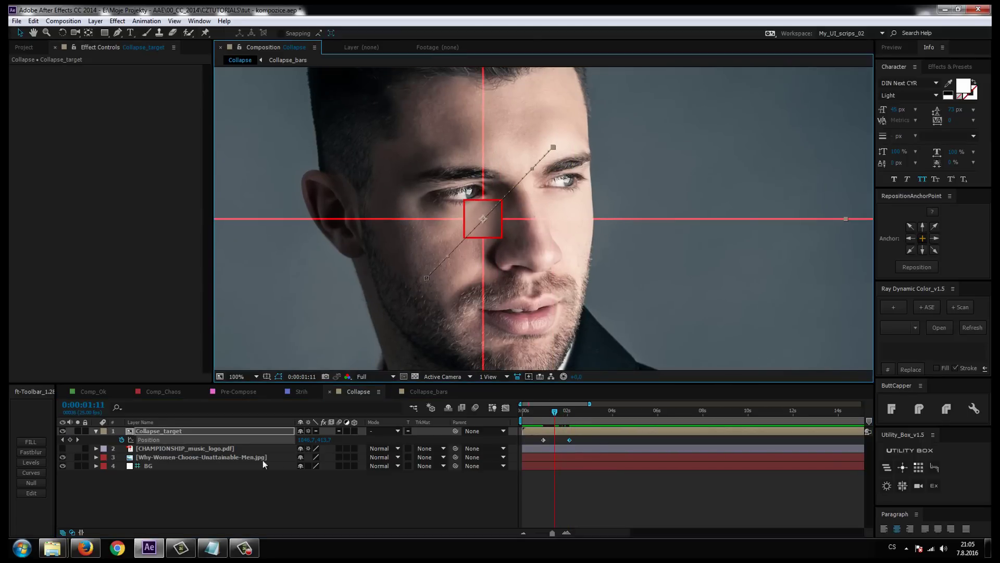
pyautogui.click(475, 408)
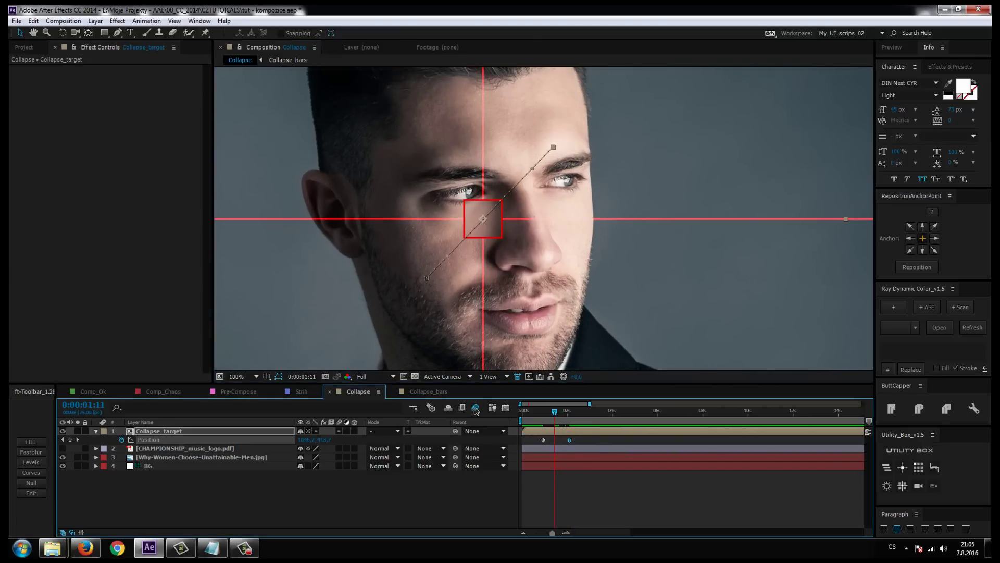
pyautogui.scroll(4, 474, 252)
pyautogui.scroll(-2, 430, 263)
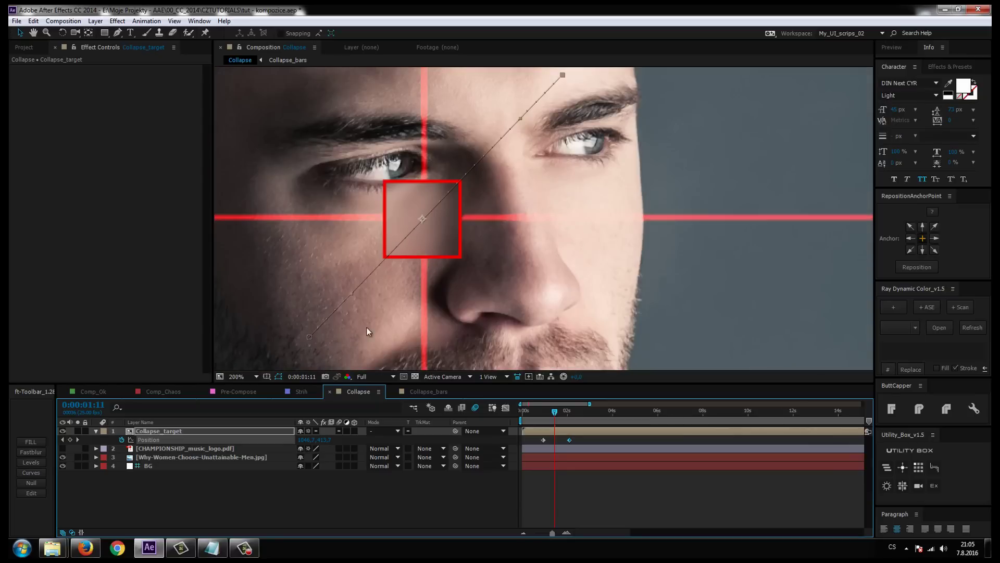
# - Switch on the Black Solid 2 layers' switches in Collapse_bars, inspect Shape Layer 1's Fill, then return to Collapse
pyautogui.doubleClick(155, 433)
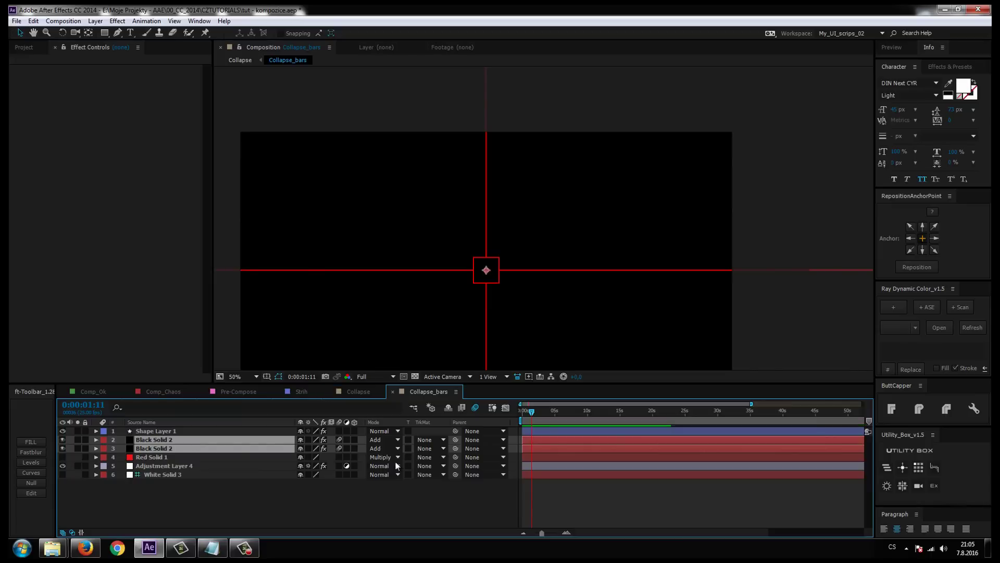
pyautogui.click(163, 498)
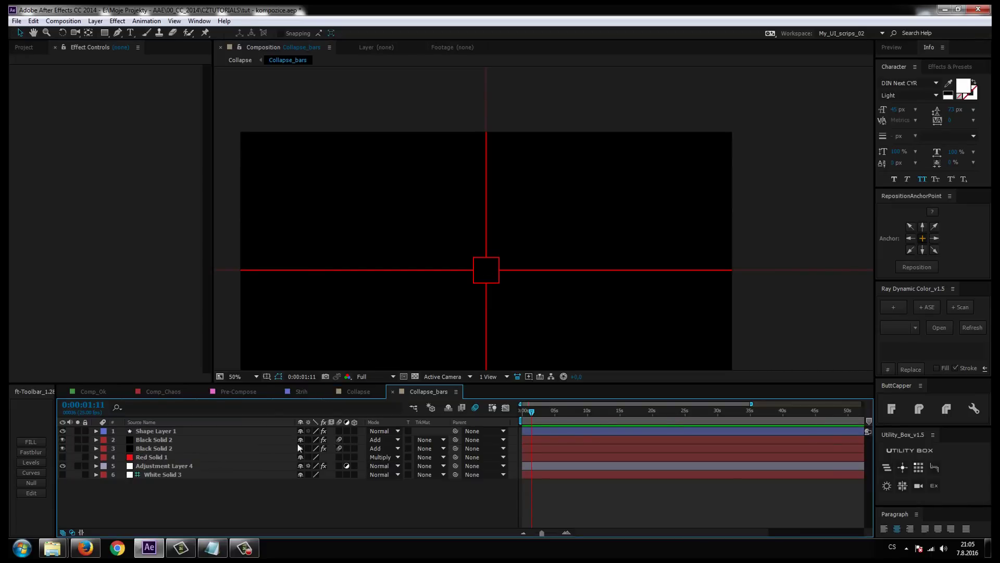
pyautogui.moveTo(340, 442); pyautogui.dragTo(338, 445)
pyautogui.moveTo(463, 288); pyautogui.dragTo(470, 263)
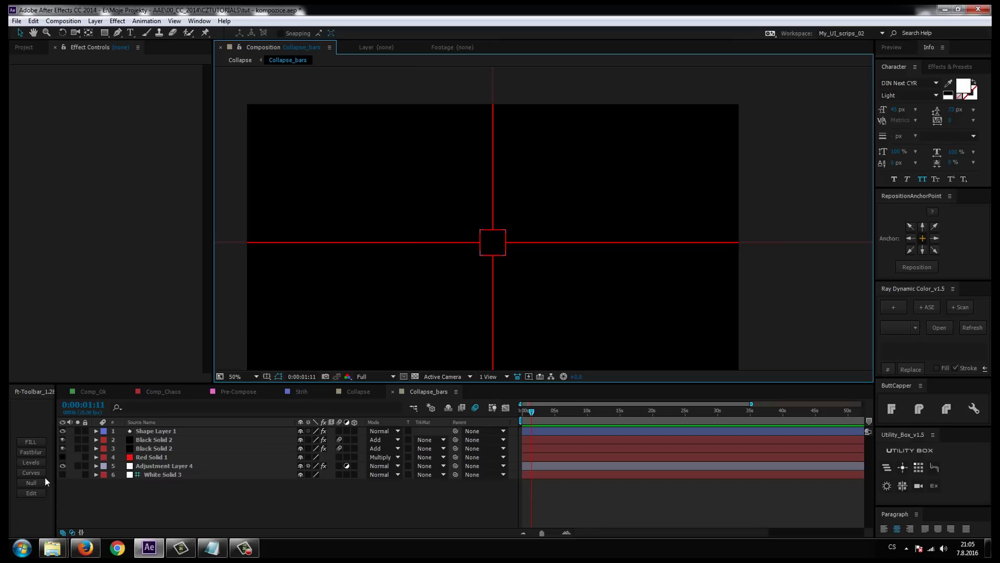
pyautogui.click(142, 457)
pyautogui.click(144, 432)
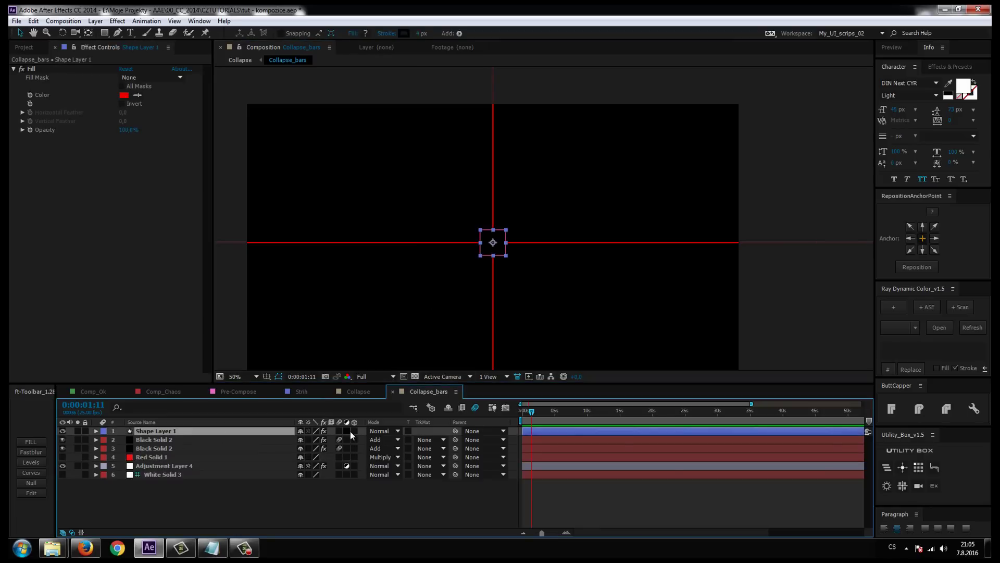
pyautogui.click(257, 508)
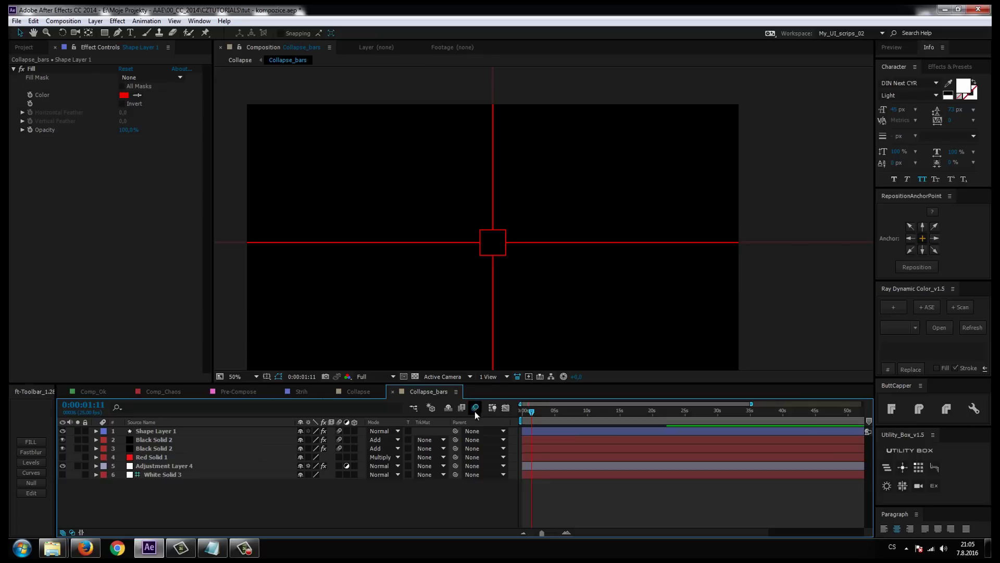
pyautogui.click(354, 392)
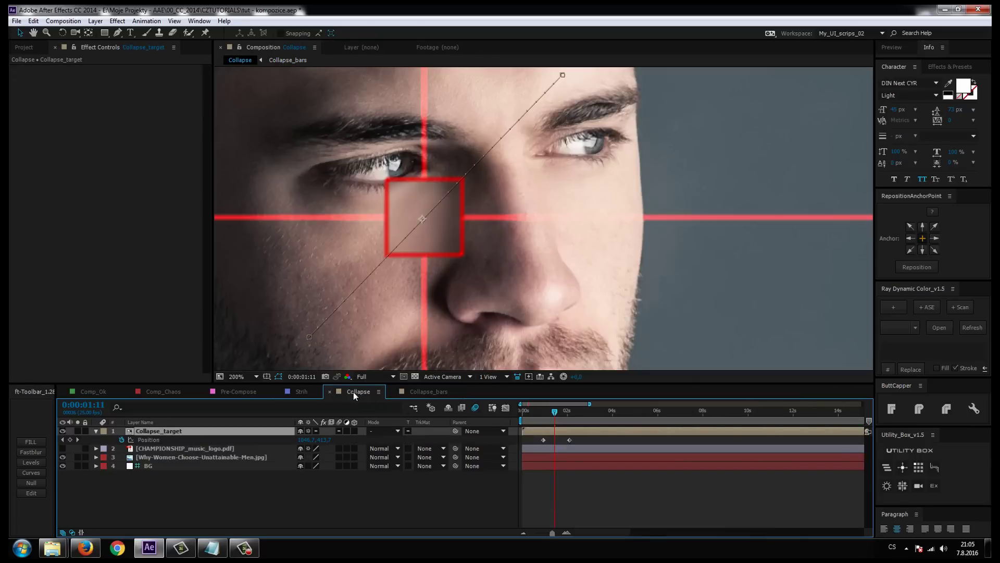
# - Disable the Collapse timeline's Motion Blur switch so the red target renders sharp
pyautogui.scroll(1, 432, 232)
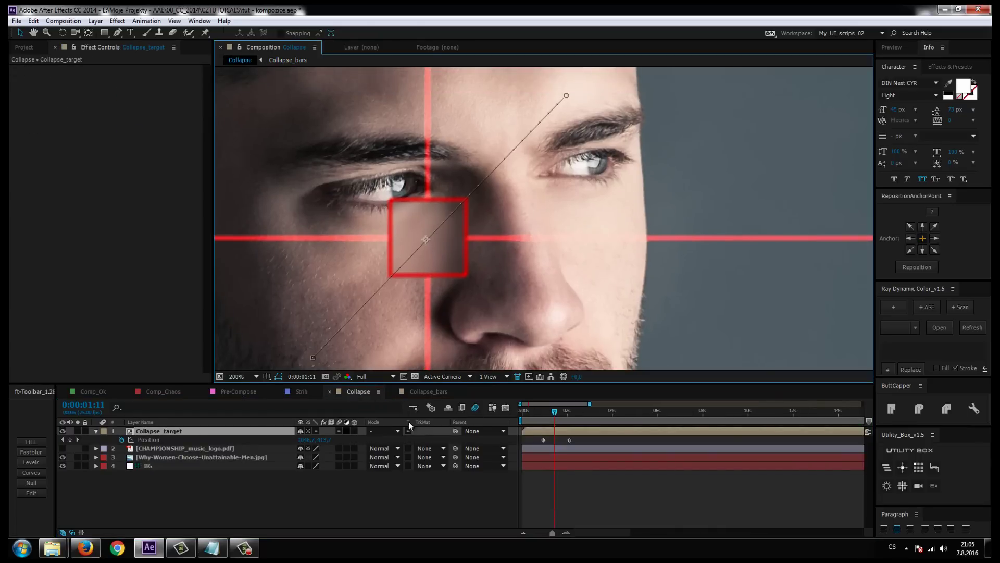
pyautogui.click(475, 407)
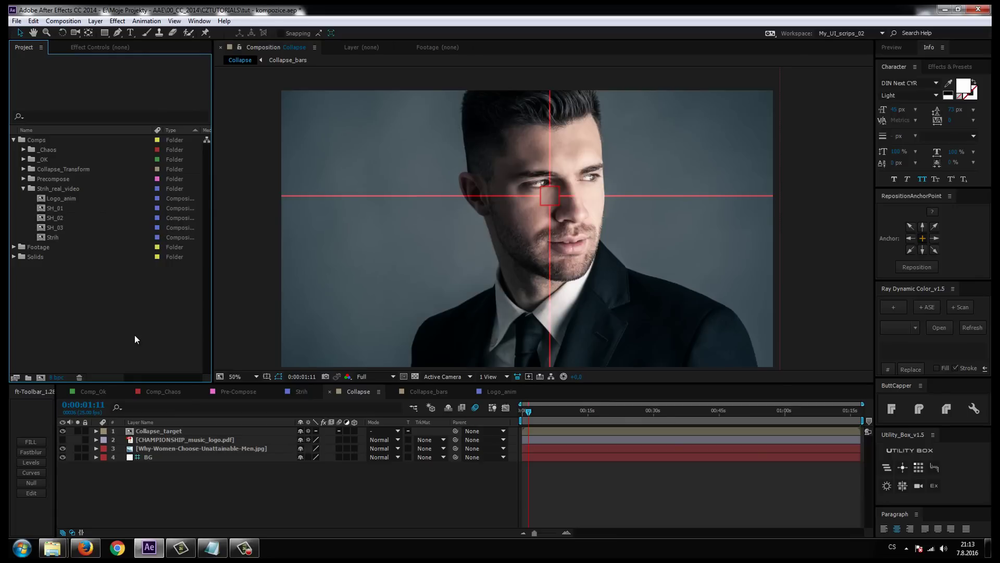
pyautogui.click(101, 201)
pyautogui.doubleClick(73, 197)
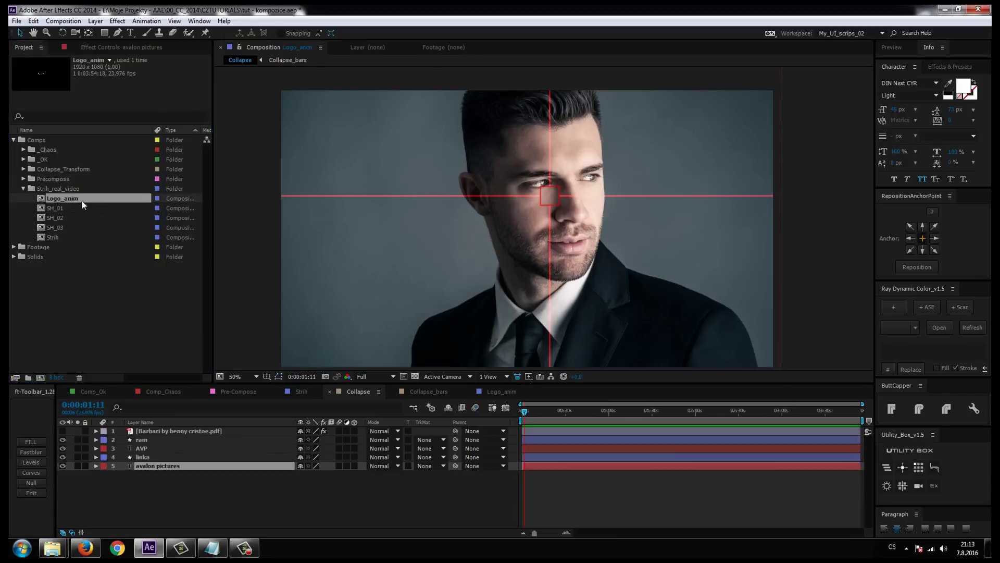
pyautogui.moveTo(530, 411); pyautogui.dragTo(588, 410)
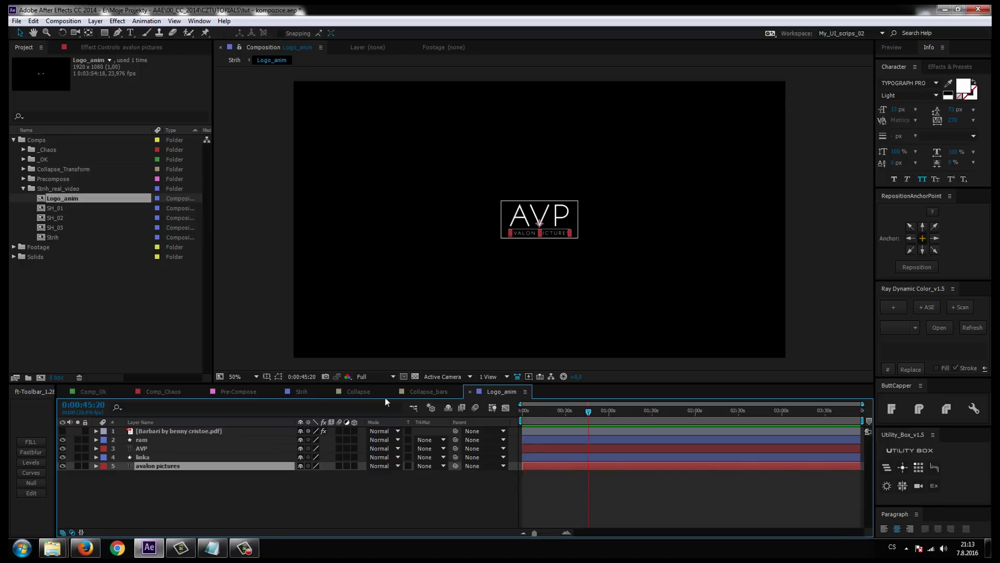
pyautogui.click(293, 389)
pyautogui.click(535, 411)
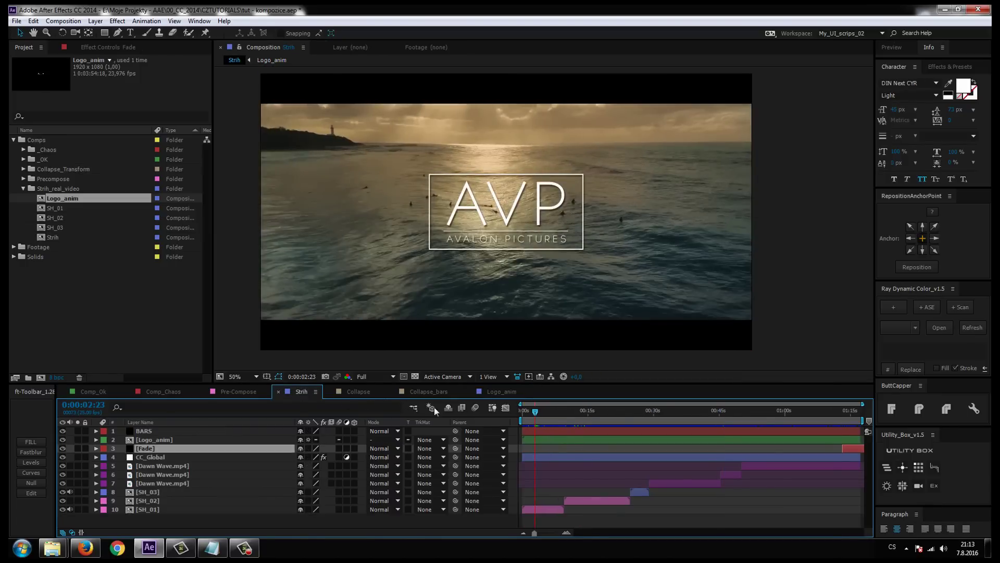
pyautogui.click(502, 391)
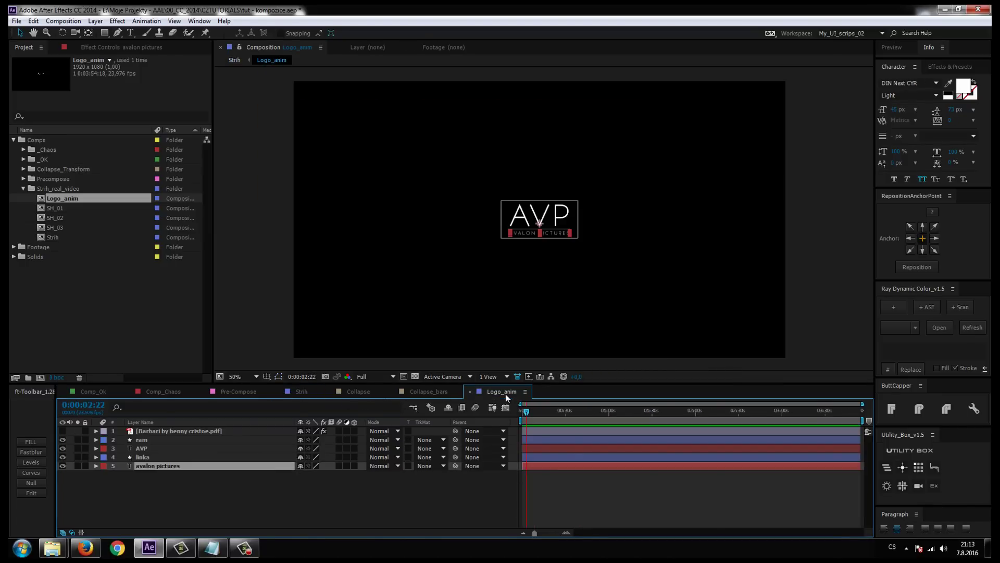
pyautogui.click(139, 456)
pyautogui.click(139, 448)
pyautogui.click(137, 439)
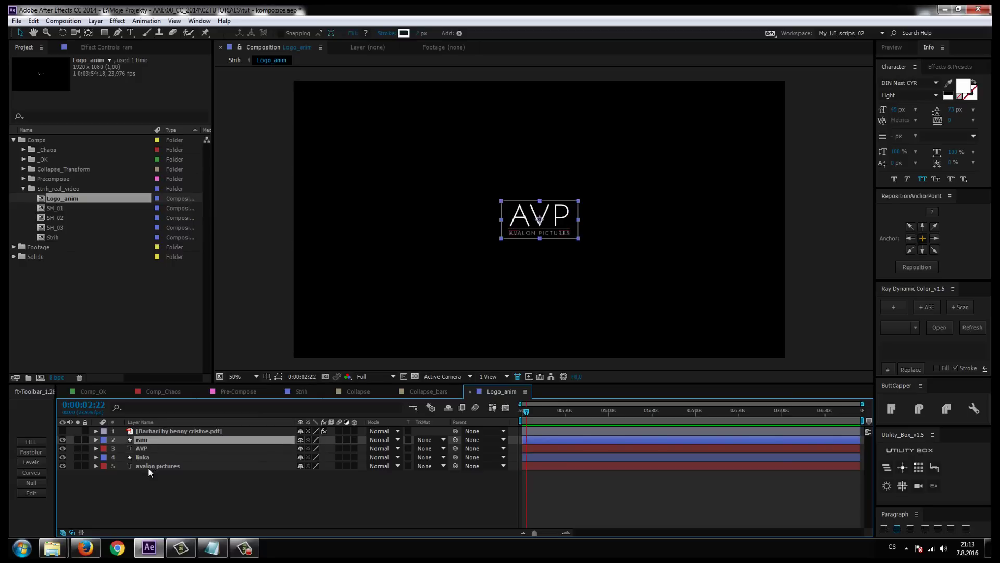
pyautogui.click(144, 466)
pyautogui.keyDown('shift'); pyautogui.click(142, 440); pyautogui.keyUp('shift')
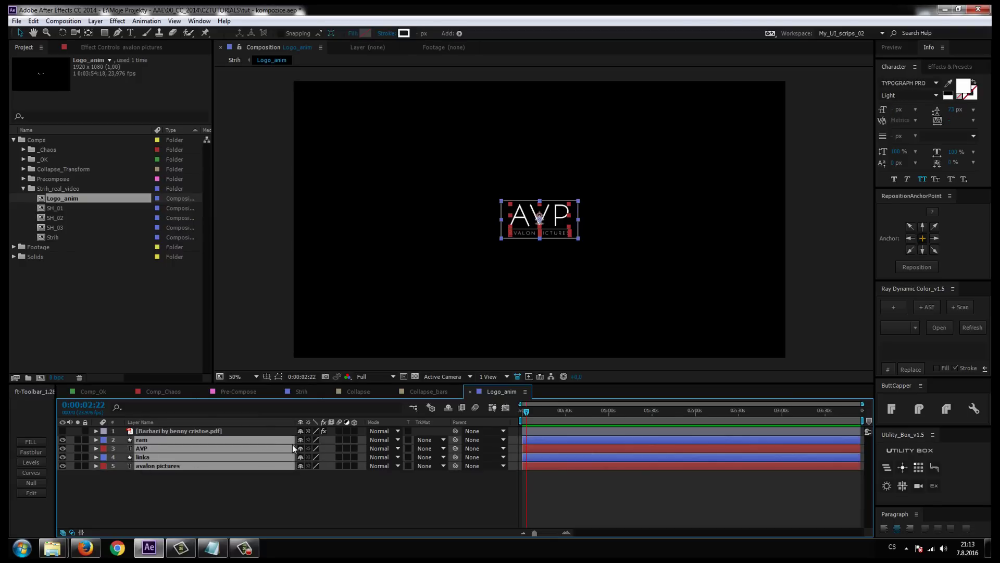
pyautogui.click(354, 392)
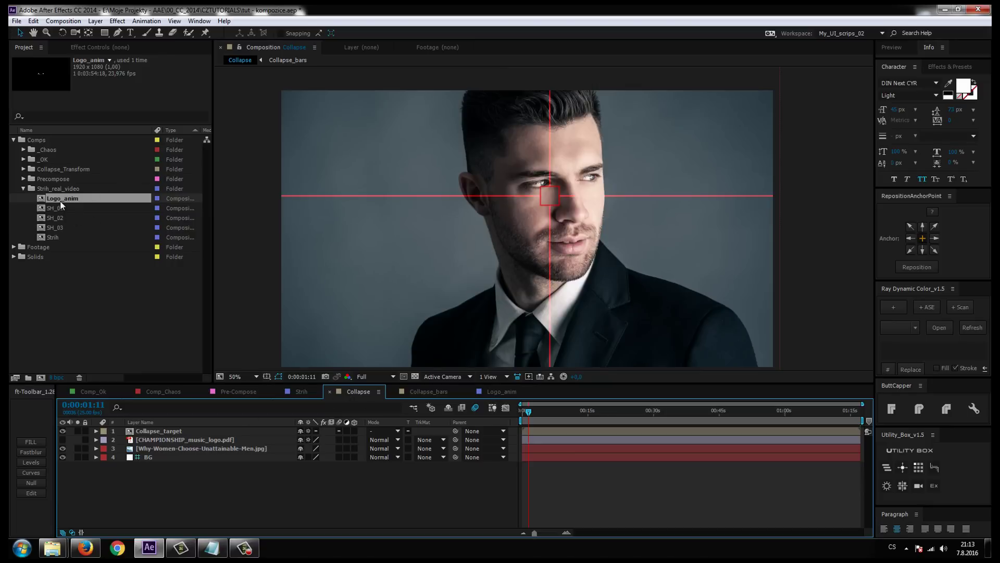
# - Add Logo_anim as the top layer of Collapse and scale it to 280%
pyautogui.moveTo(60, 201); pyautogui.dragTo(216, 430)
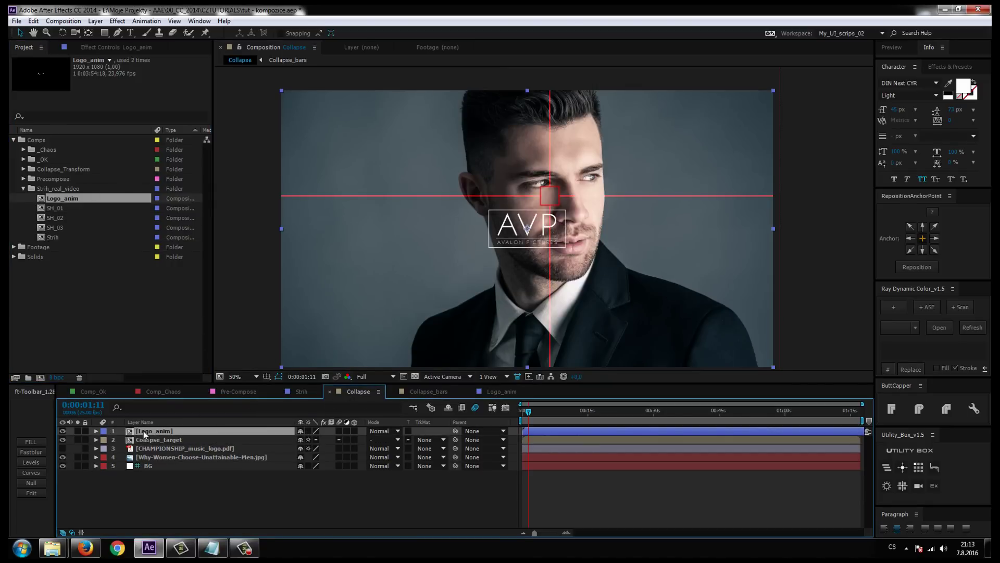
pyautogui.press('s')
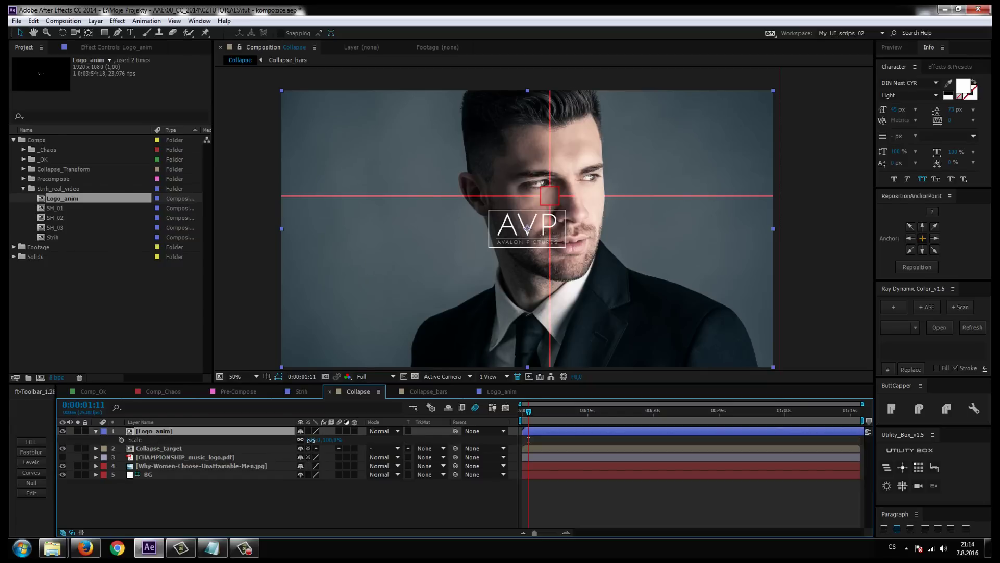
pyautogui.moveTo(314, 439); pyautogui.dragTo(402, 429)
pyautogui.scroll(2, 507, 265)
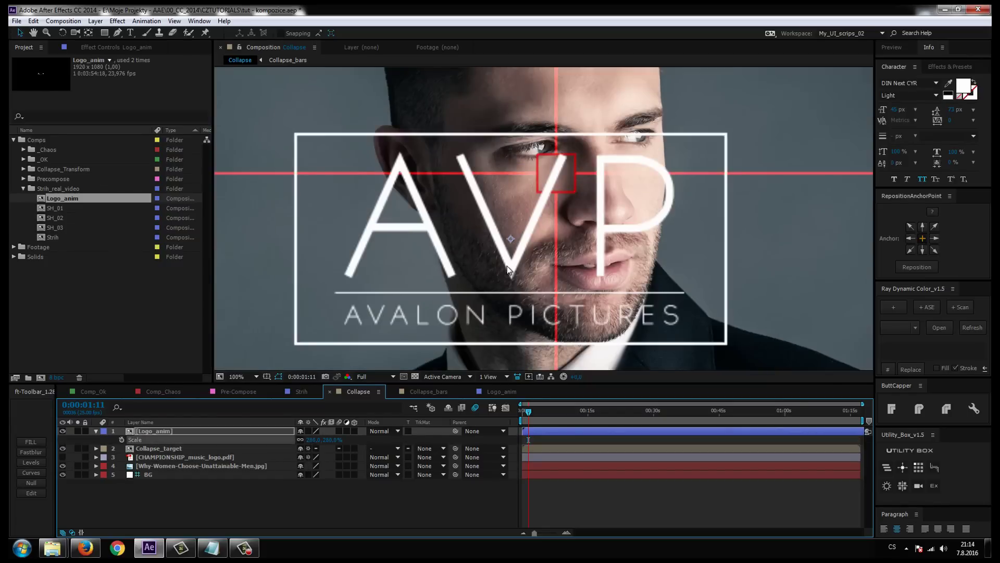
pyautogui.click(148, 431)
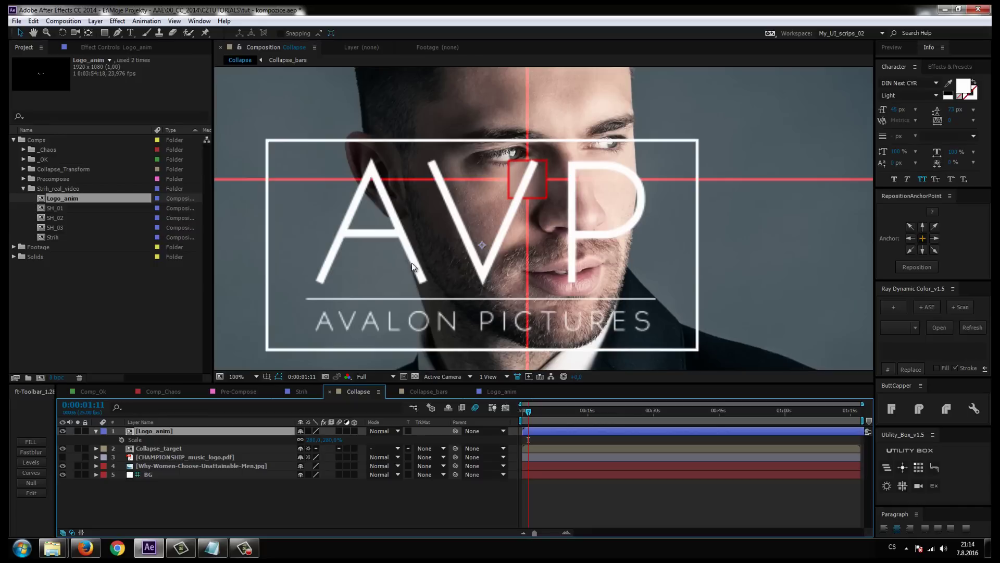
# - Enable Collapse Transformations on the Logo_anim layer and hide it
pyautogui.click(308, 430)
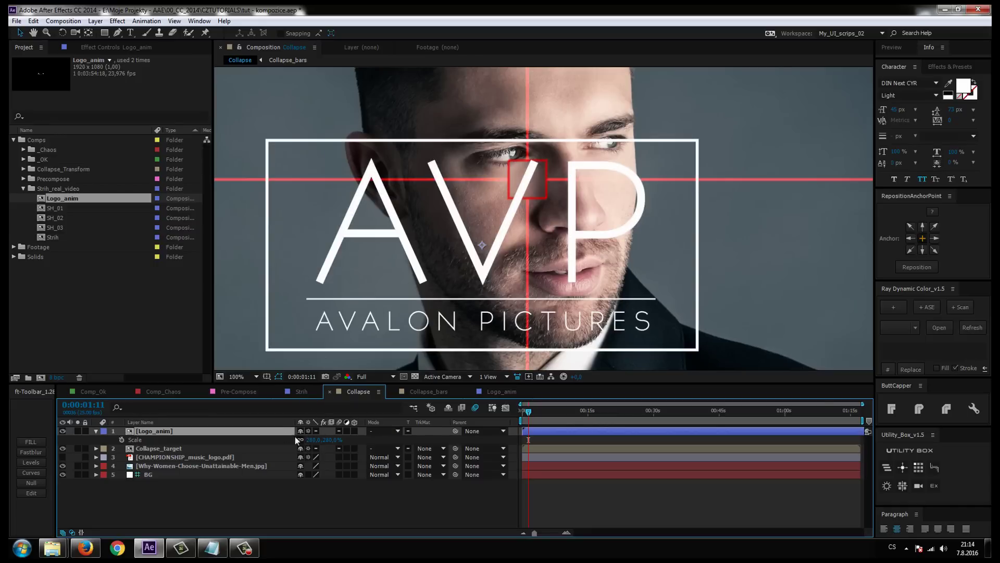
pyautogui.scroll(-2, 622, 249)
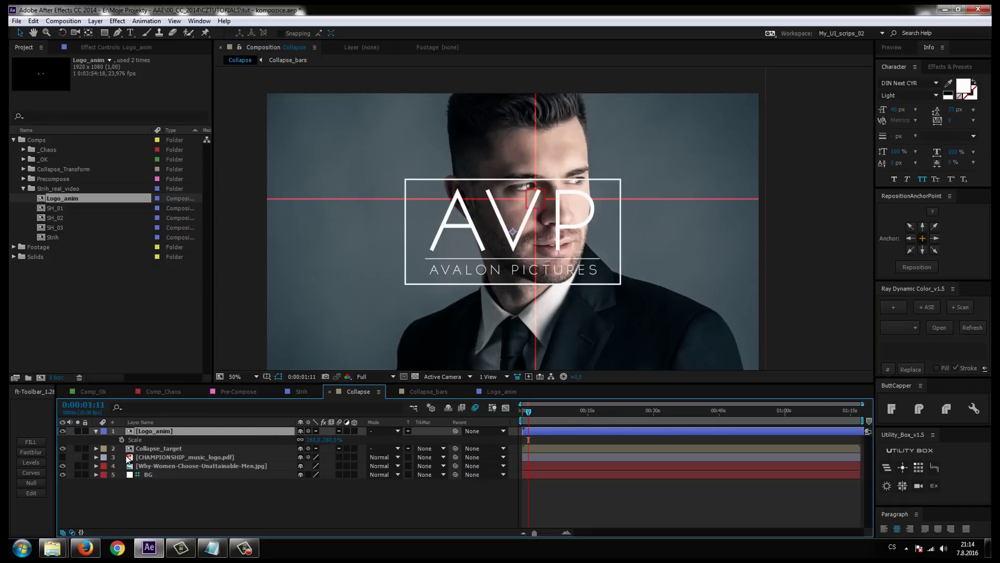
pyautogui.click(97, 430)
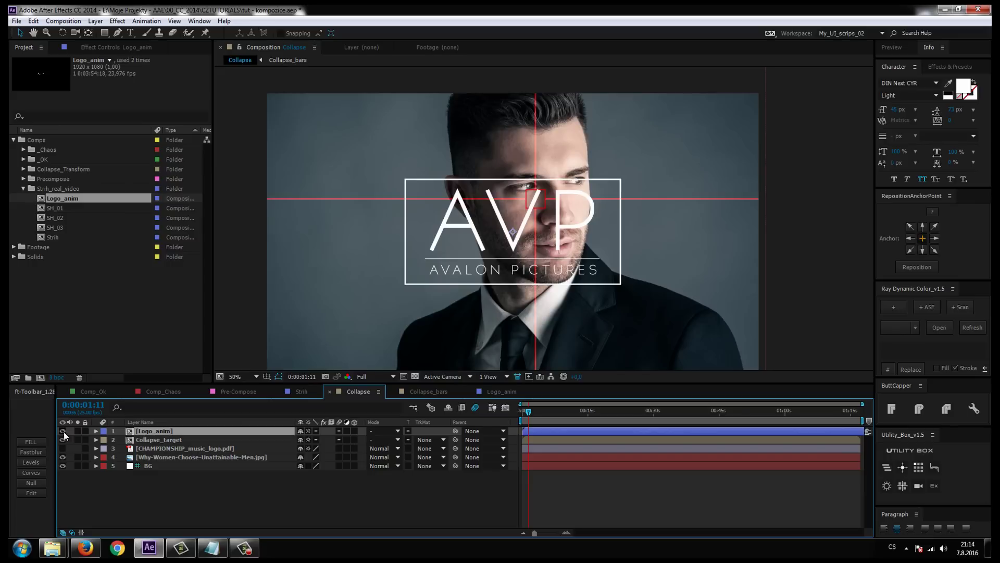
pyautogui.click(63, 431)
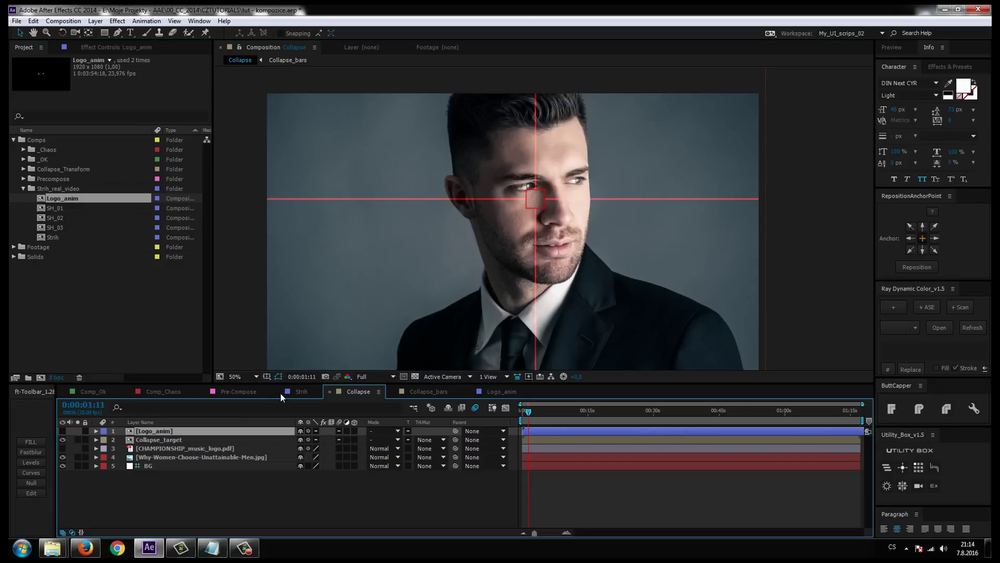
# - Bring up the Comp_Ok timeline and scrub through its 3D DEPARTMENT team-layout animation to preview it
pyautogui.click(92, 390)
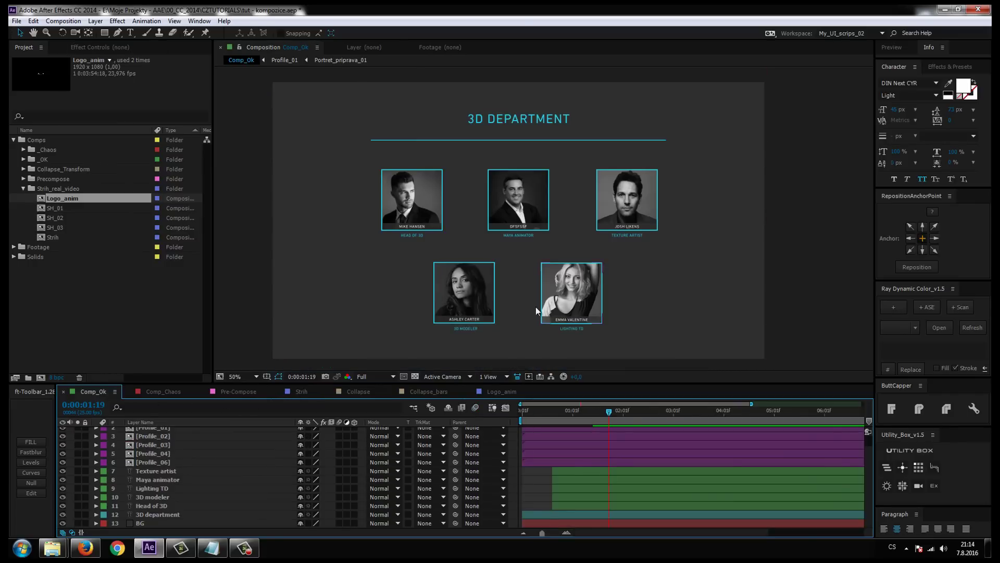
pyautogui.moveTo(520, 417)
pyautogui.mouseDown()
pyautogui.moveTo(509, 426)
pyautogui.moveTo(616, 421)
pyautogui.moveTo(593, 434)
pyautogui.mouseUp()
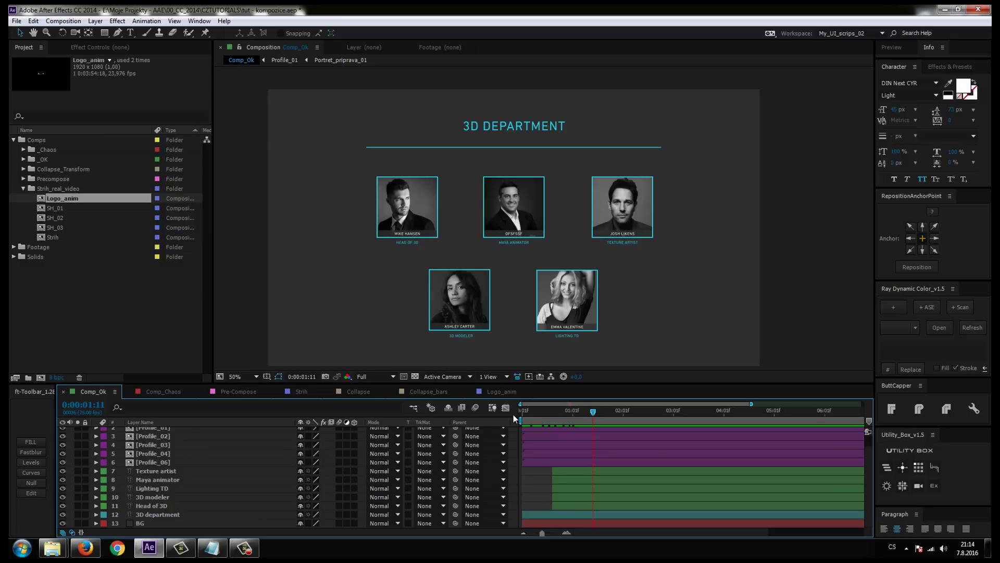
pyautogui.moveTo(543, 416); pyautogui.dragTo(585, 427)
pyautogui.moveTo(582, 414)
pyautogui.mouseDown()
pyautogui.moveTo(519, 434)
pyautogui.moveTo(596, 427)
pyautogui.mouseUp()
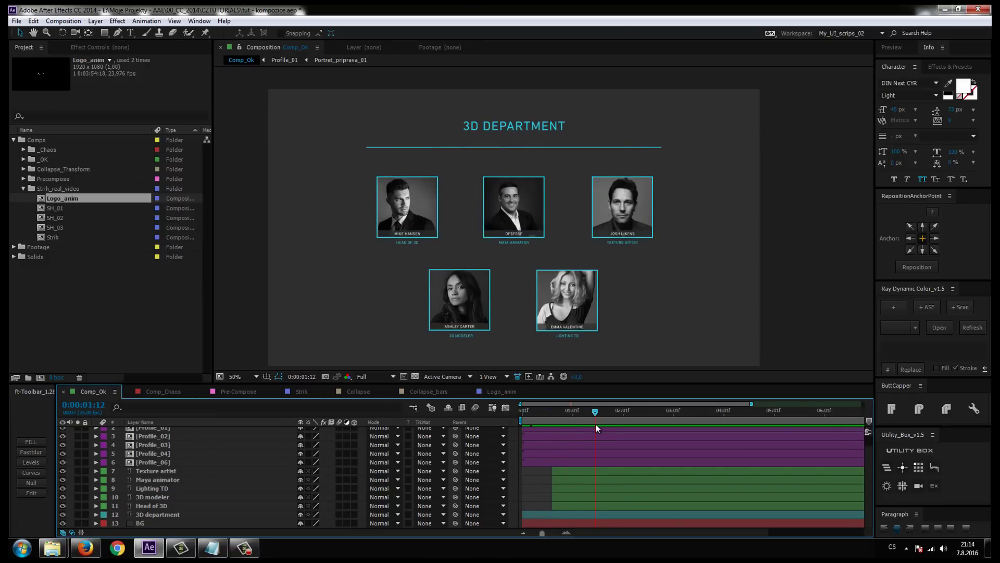